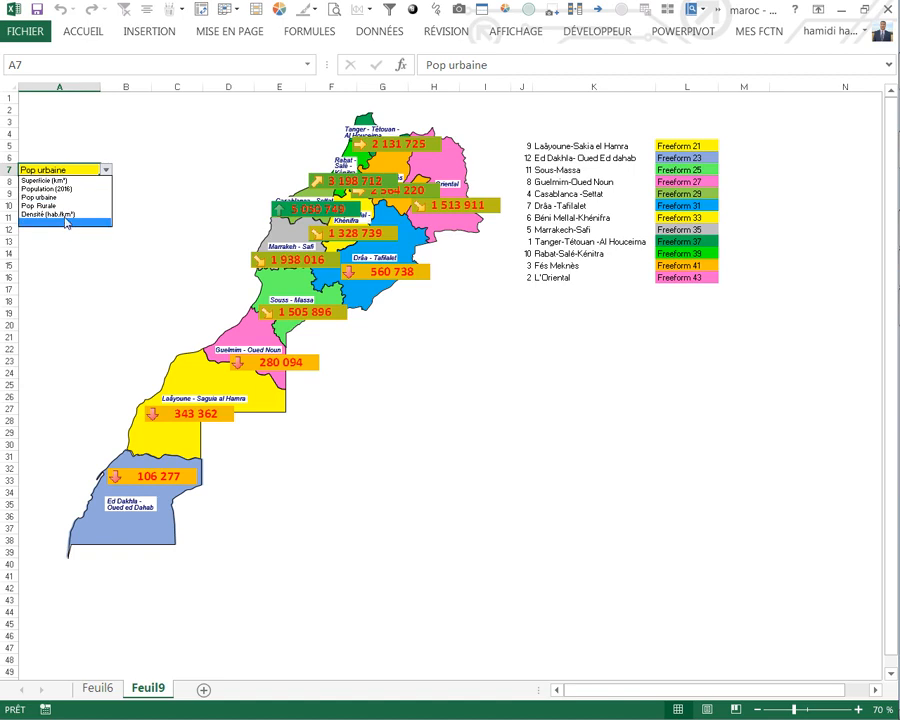
# Step: Switch the map's indicator in cell A7 to Population (2016) and to Densité (hab./km²)
pyautogui.click(62, 189)
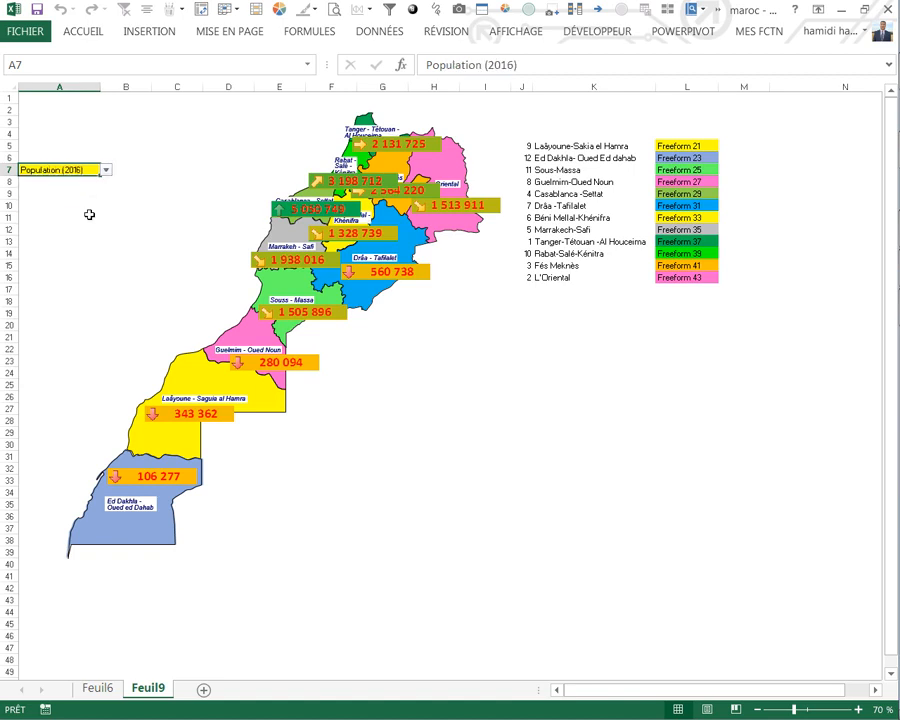
pyautogui.click(452, 396)
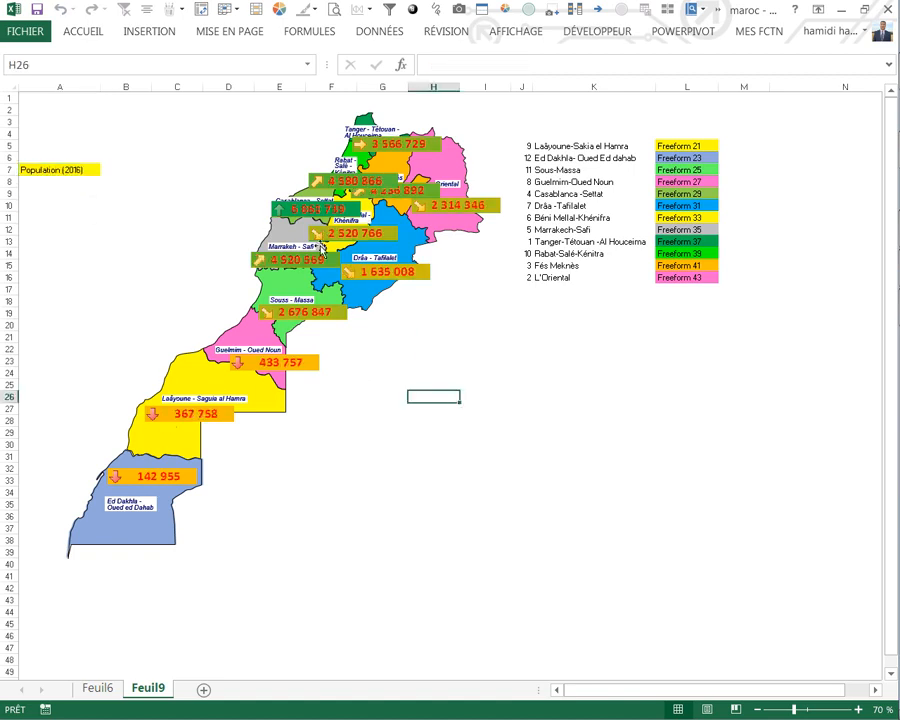
pyautogui.click(92, 169)
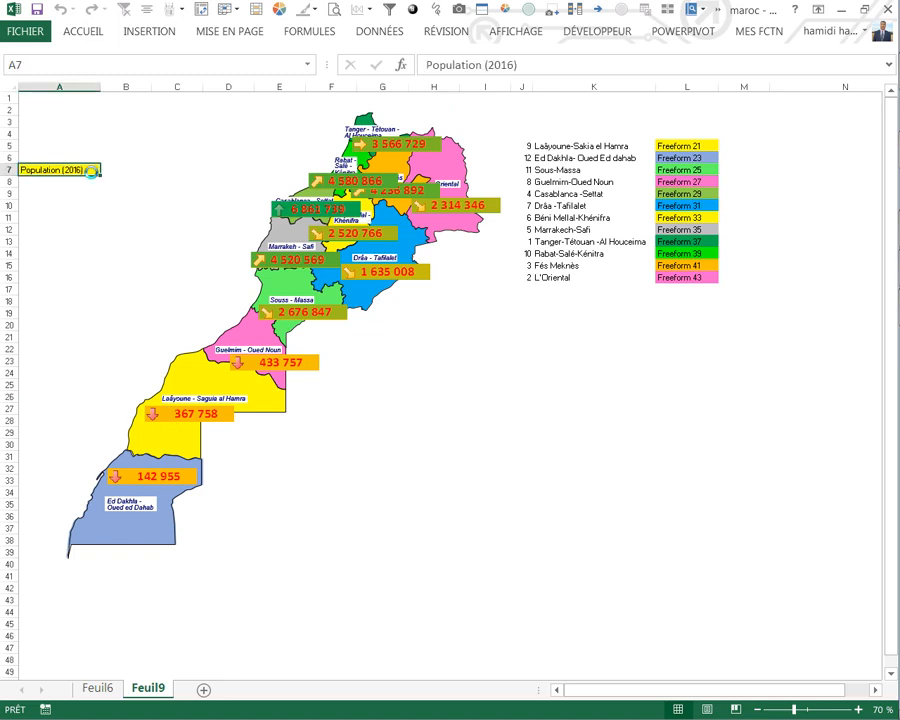
pyautogui.click(106, 171)
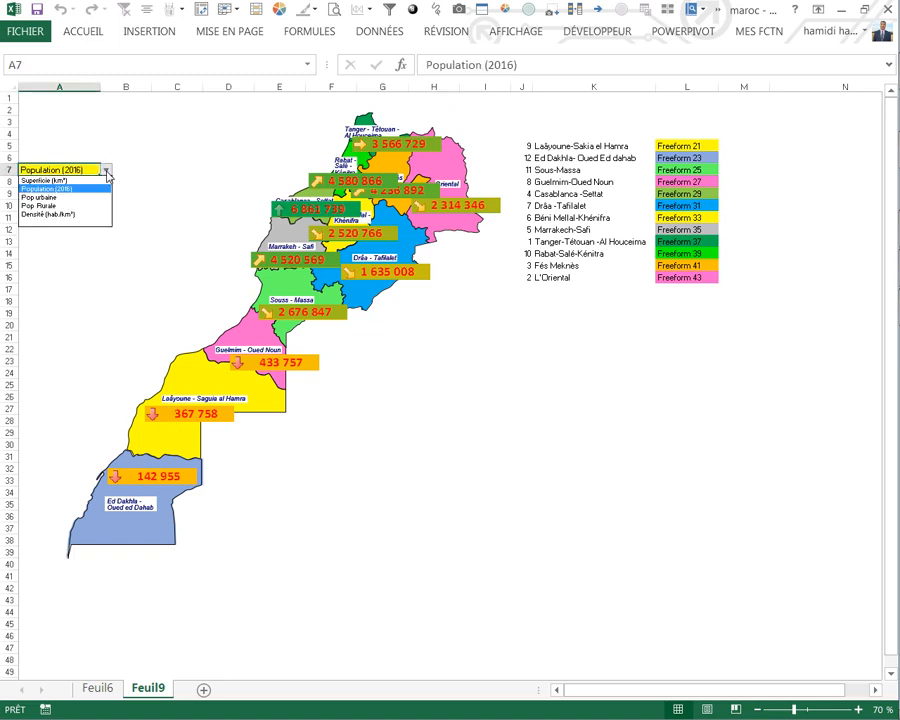
pyautogui.click(71, 216)
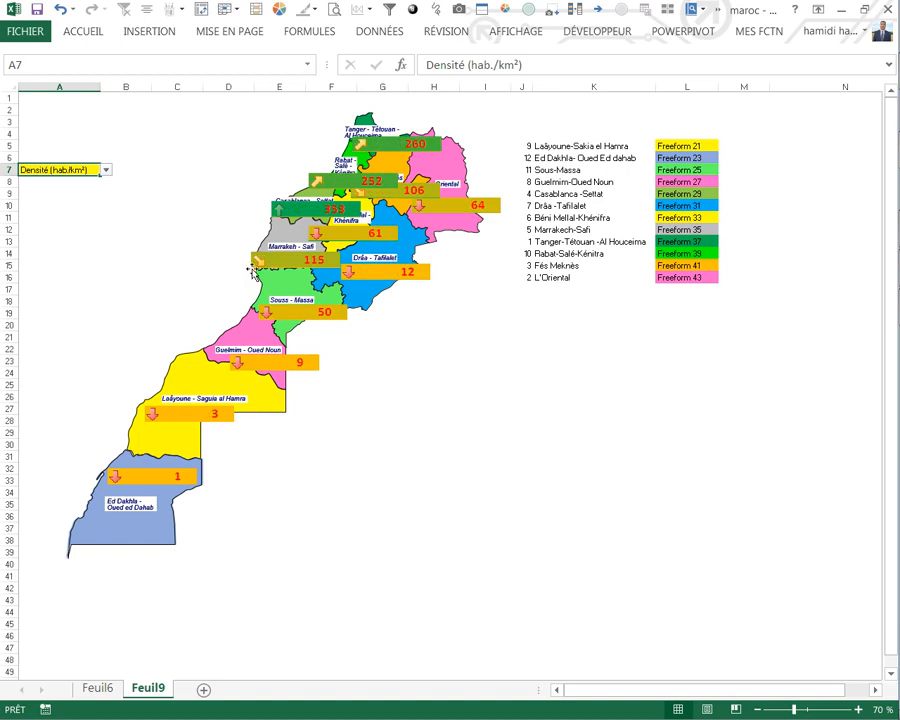
pyautogui.click(106, 172)
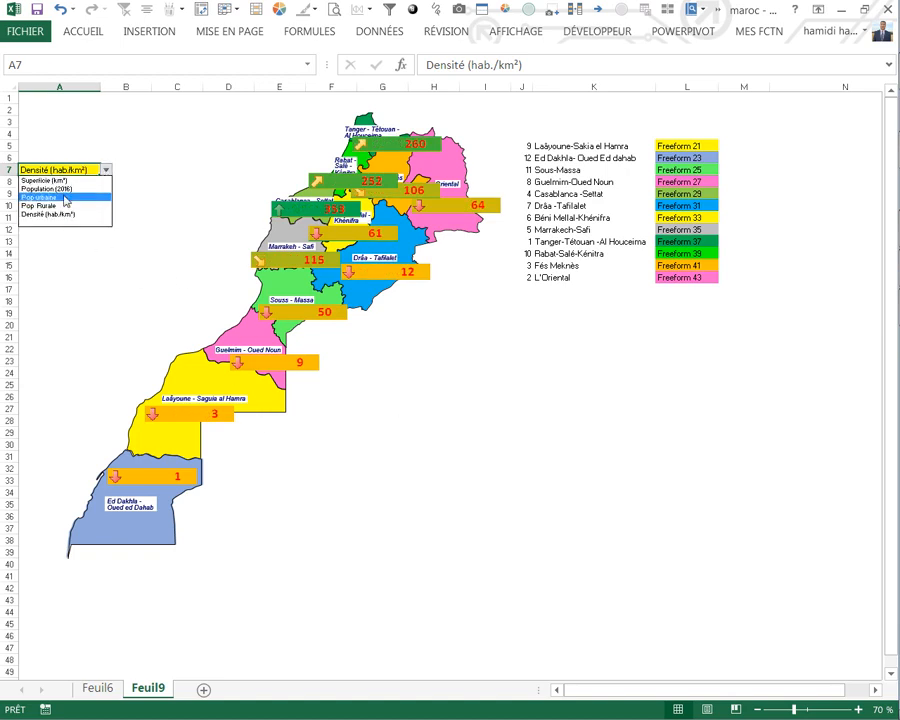
pyautogui.press('Escape')
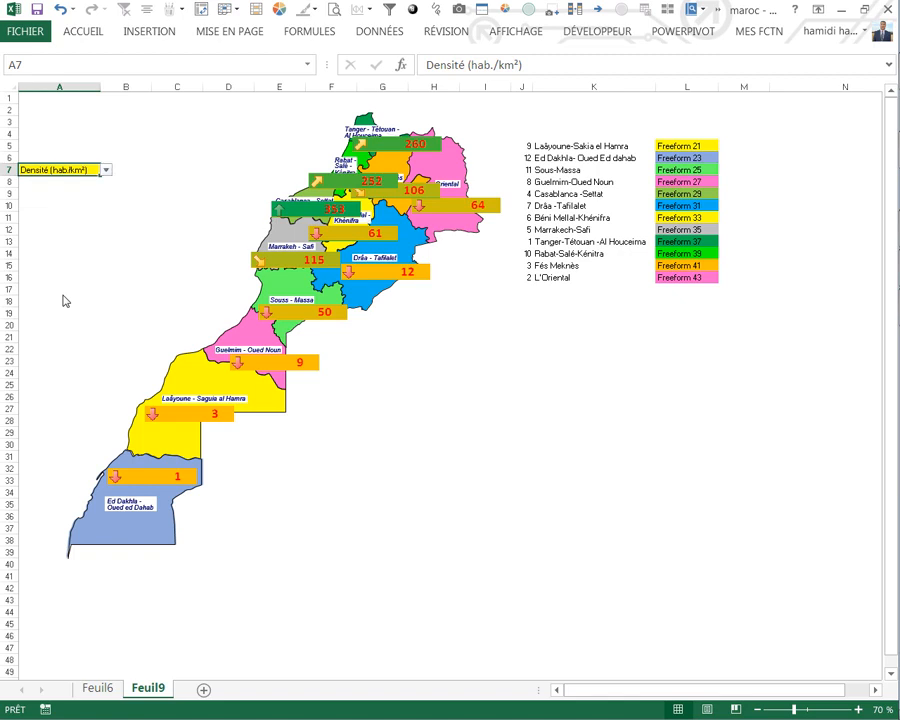
# Step: Copy the region and shape names in K5:L16 of Feuil9 to a new sheet at I4, as values plus their formatting
pyautogui.click(98, 688)
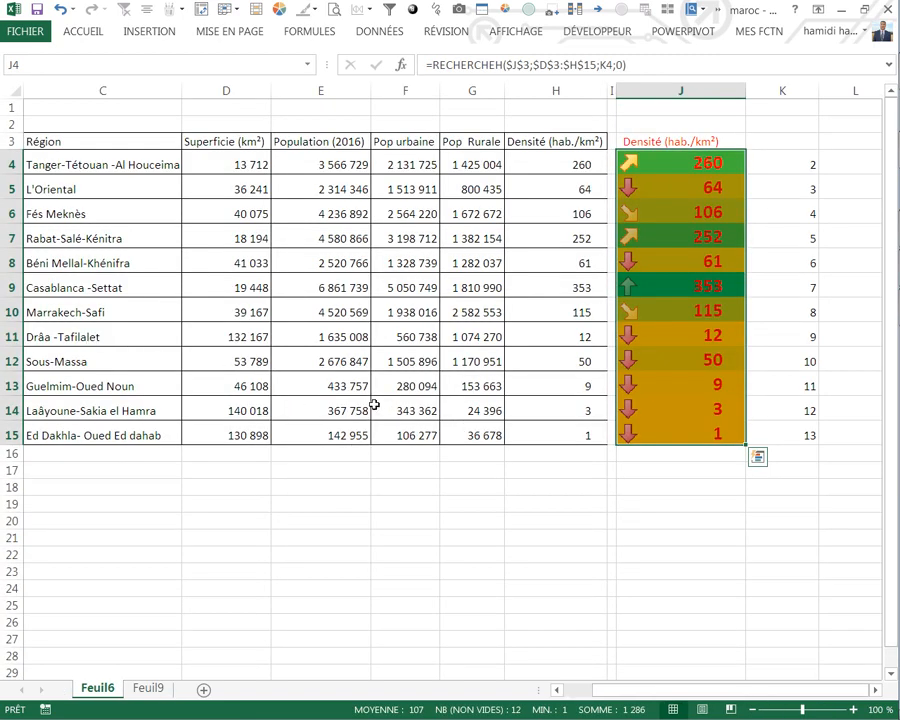
pyautogui.click(150, 687)
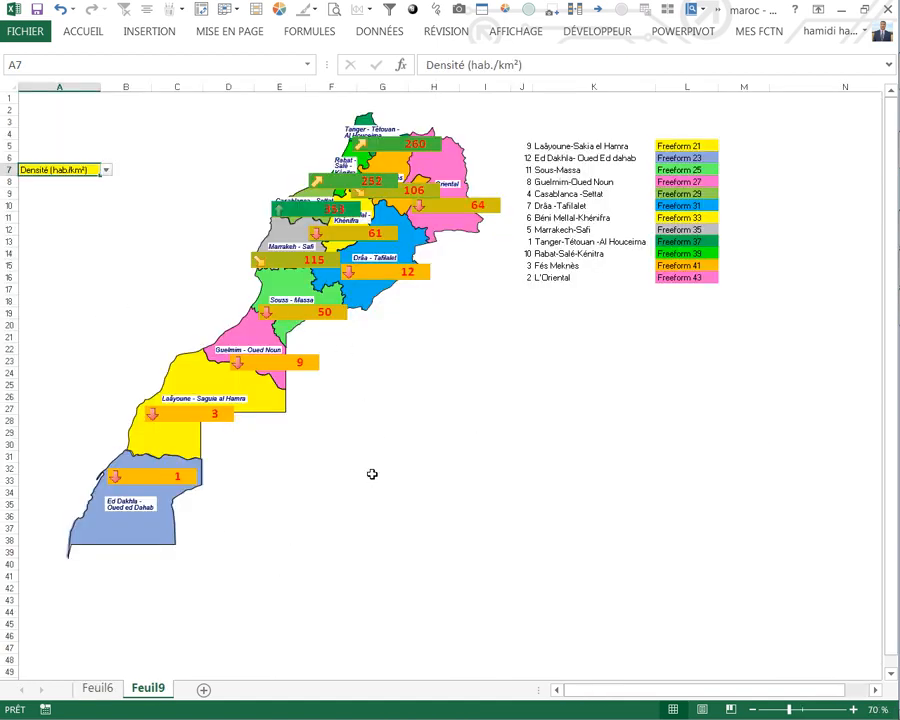
pyautogui.moveTo(569, 147); pyautogui.dragTo(675, 277)
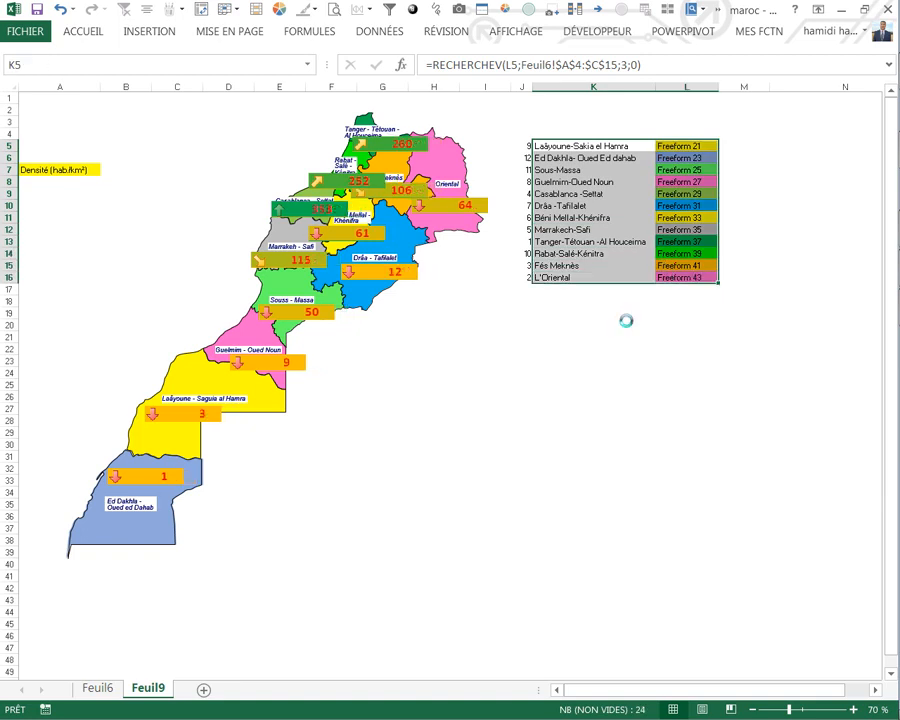
pyautogui.hotkey('ctrl', 'c')
pyautogui.click(205, 690)
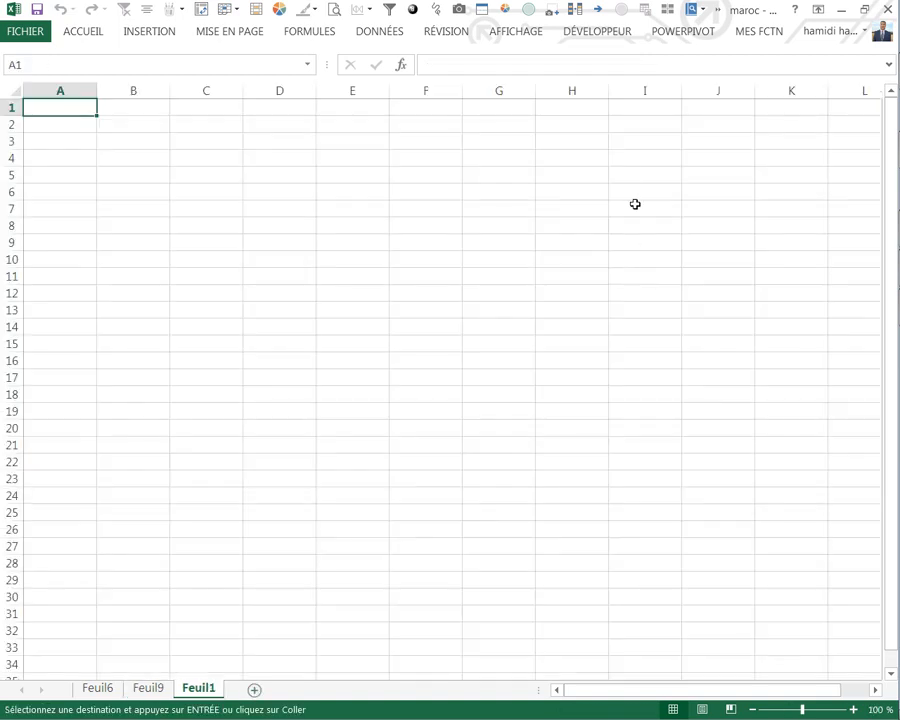
pyautogui.rightClick(630, 158)
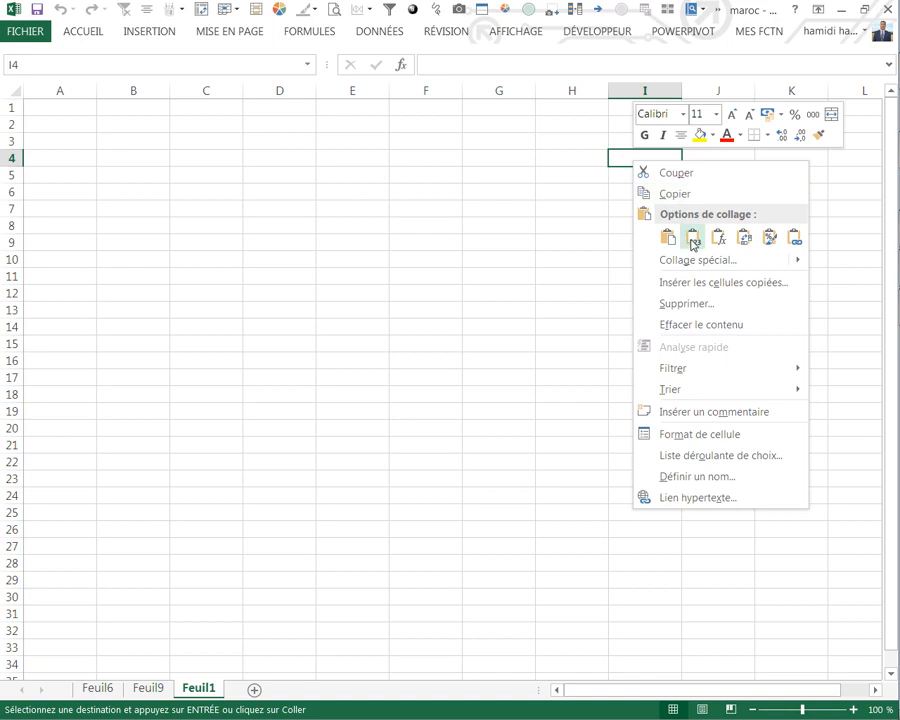
pyautogui.click(688, 234)
pyautogui.rightClick(647, 157)
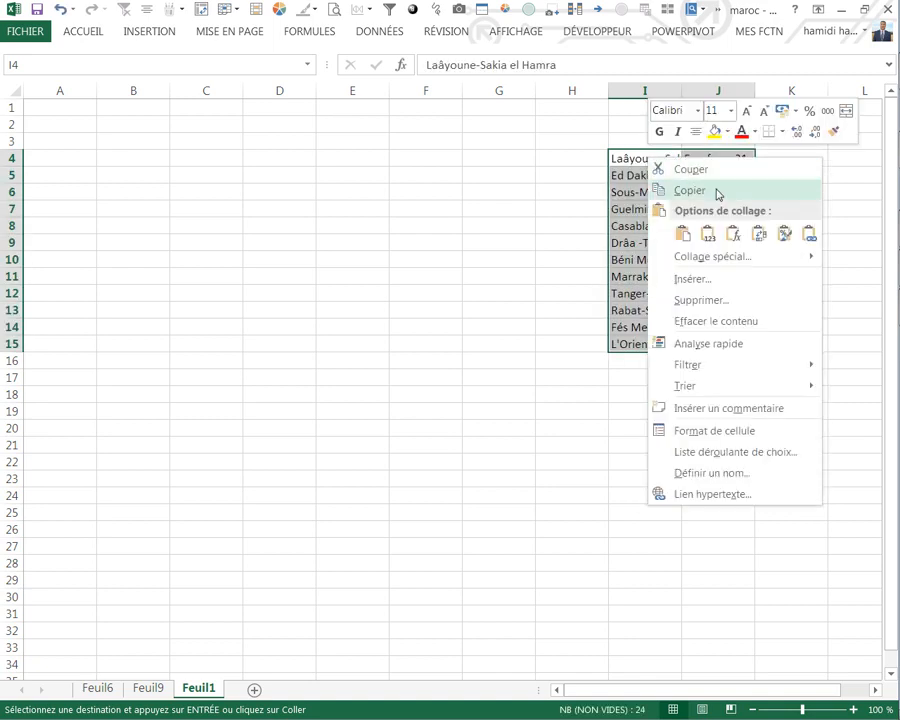
pyautogui.click(786, 237)
pyautogui.click(328, 330)
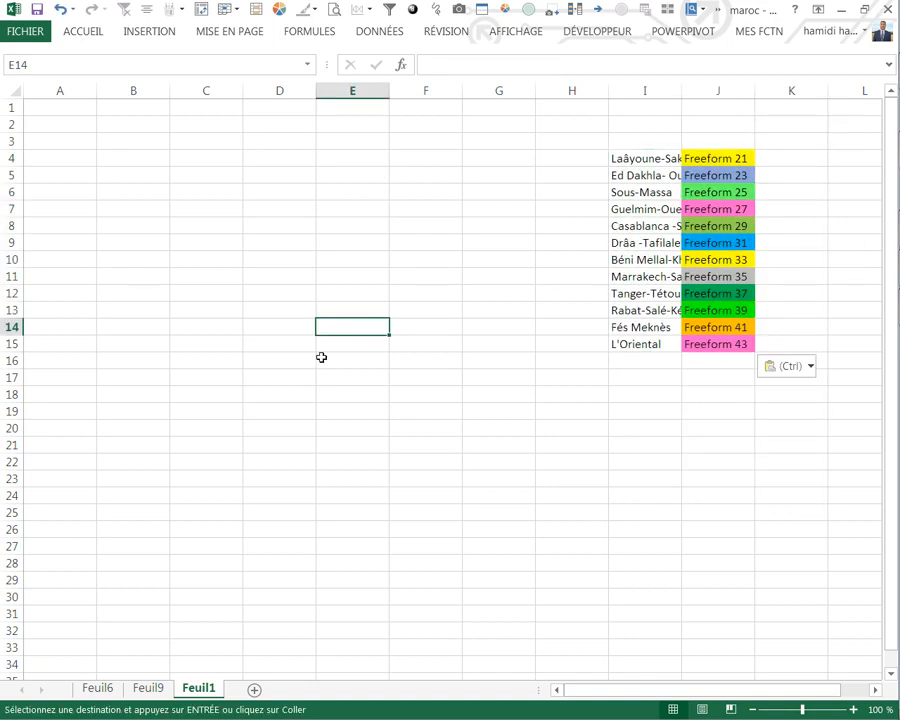
# Step: Delete the Feuil9 sheet that holds the existing map
pyautogui.click(160, 686)
pyautogui.rightClick(163, 686)
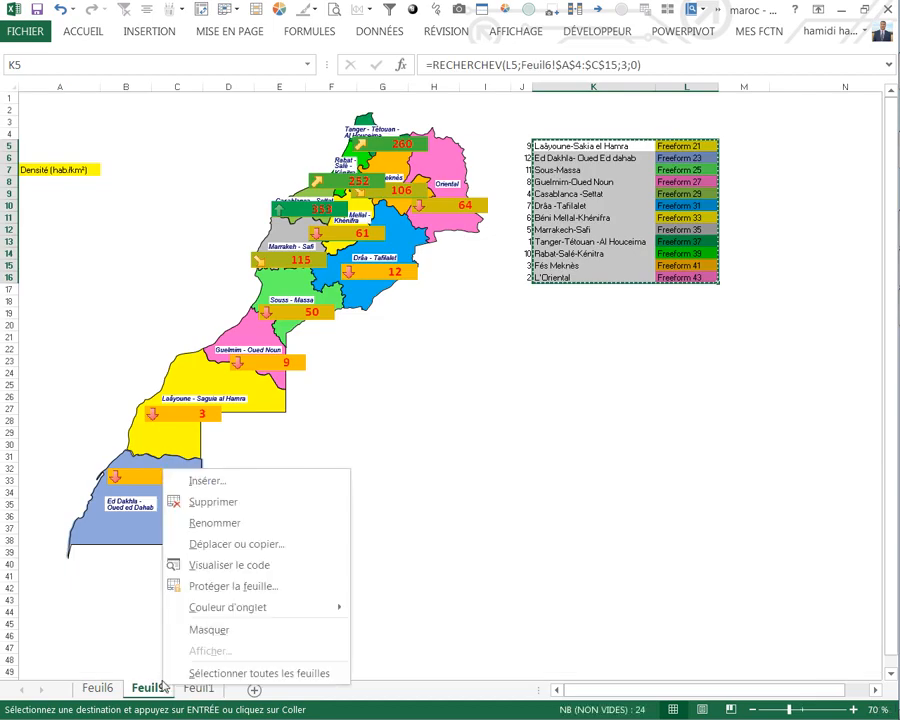
pyautogui.click(216, 504)
pyautogui.click(410, 417)
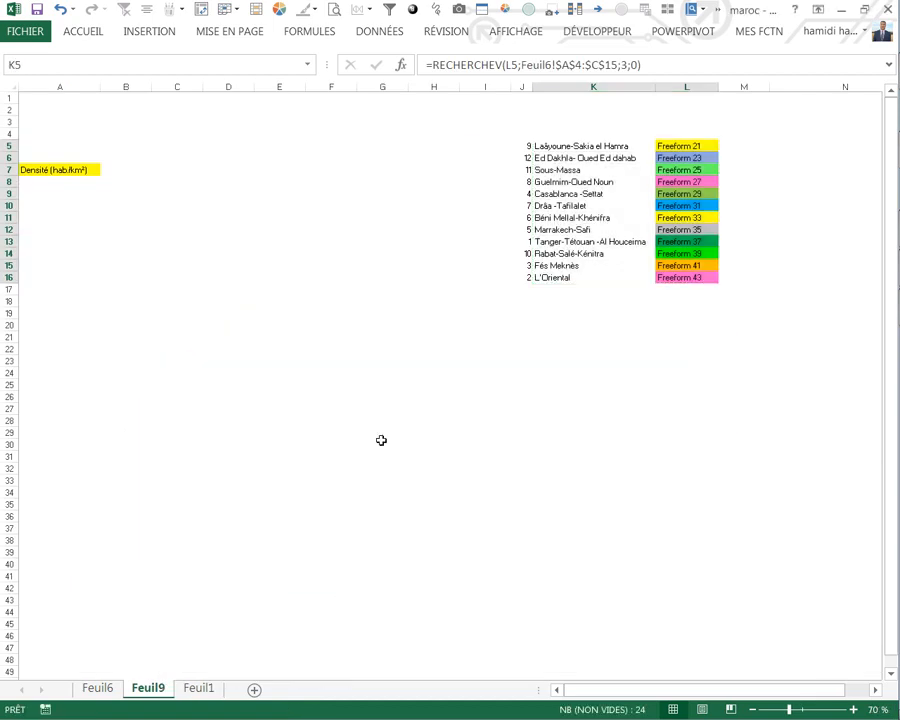
# Step: Clear the broken formulas and their formatting from column J beside the data table on Feuil6
pyautogui.click(97, 688)
pyautogui.moveTo(649, 131); pyautogui.dragTo(695, 469)
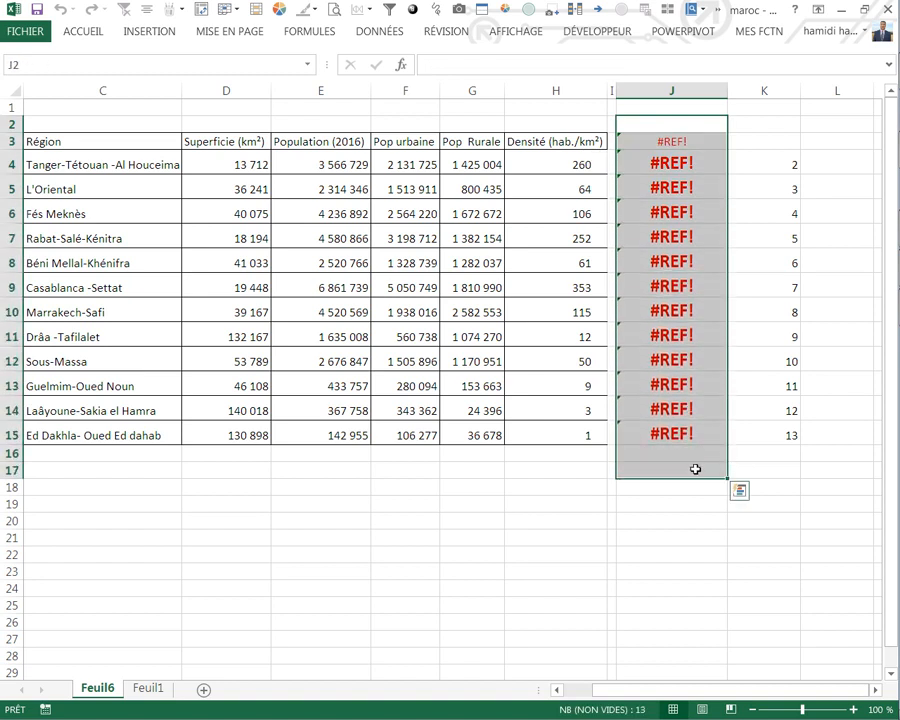
pyautogui.press('Delete')
pyautogui.moveTo(612, 109); pyautogui.dragTo(669, 468)
pyautogui.press('Delete')
pyautogui.click(598, 491)
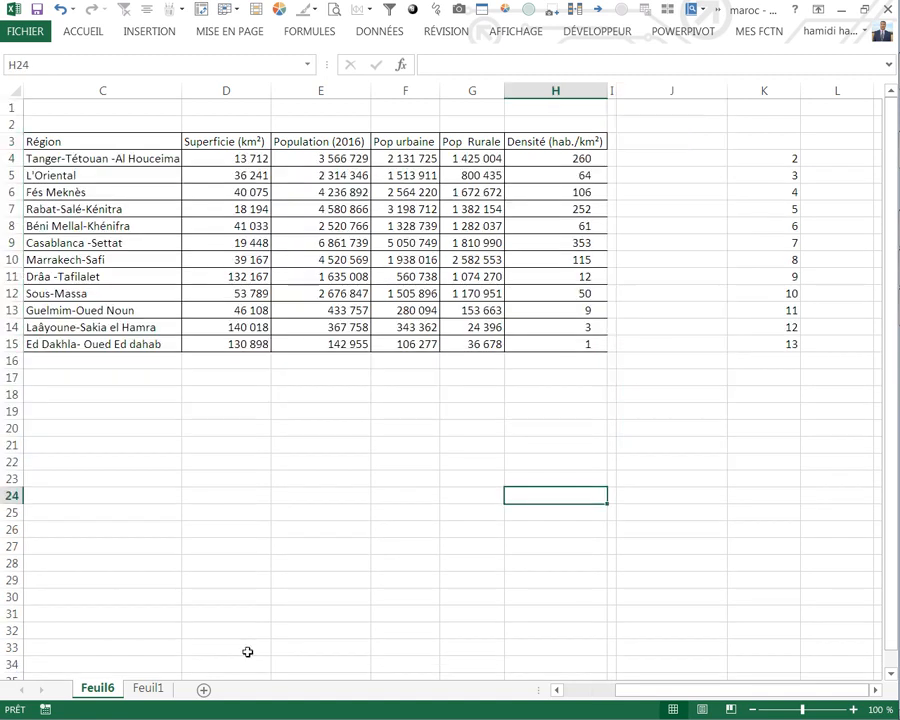
# Step: Fill cell B6 on Feuil1 with yellow and widen column B slightly
pyautogui.click(147, 687)
pyautogui.click(227, 482)
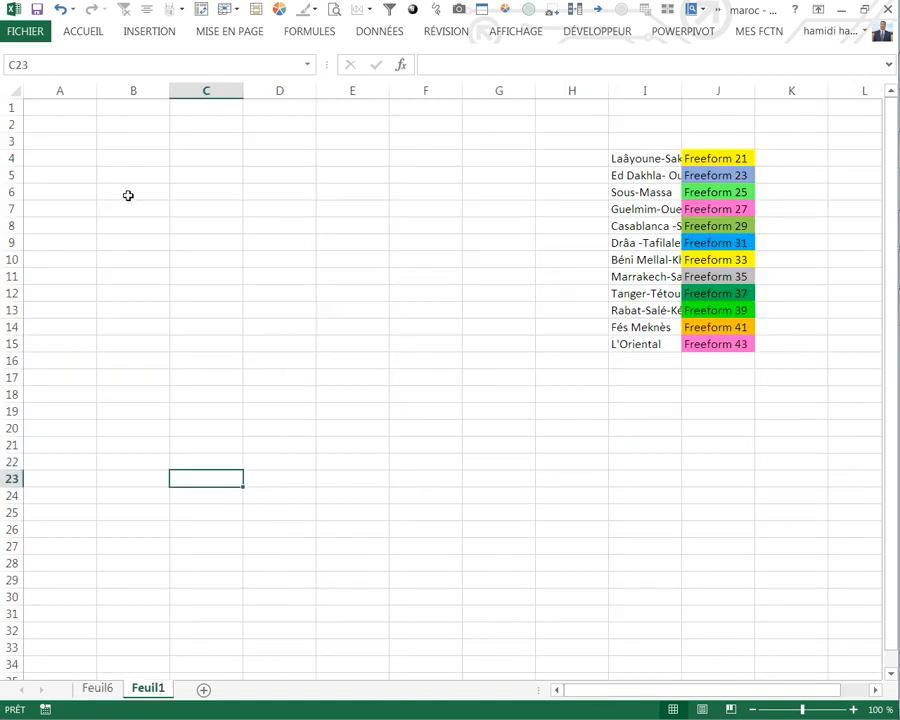
pyautogui.click(128, 195)
pyautogui.rightClick(128, 195)
pyautogui.click(195, 169)
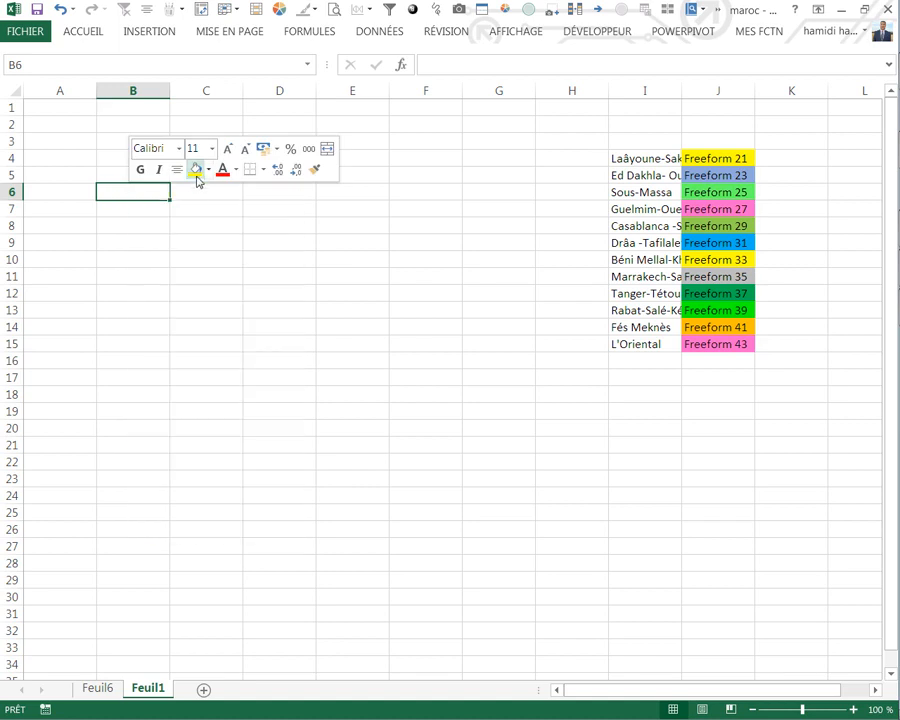
pyautogui.moveTo(168, 102); pyautogui.dragTo(183, 91)
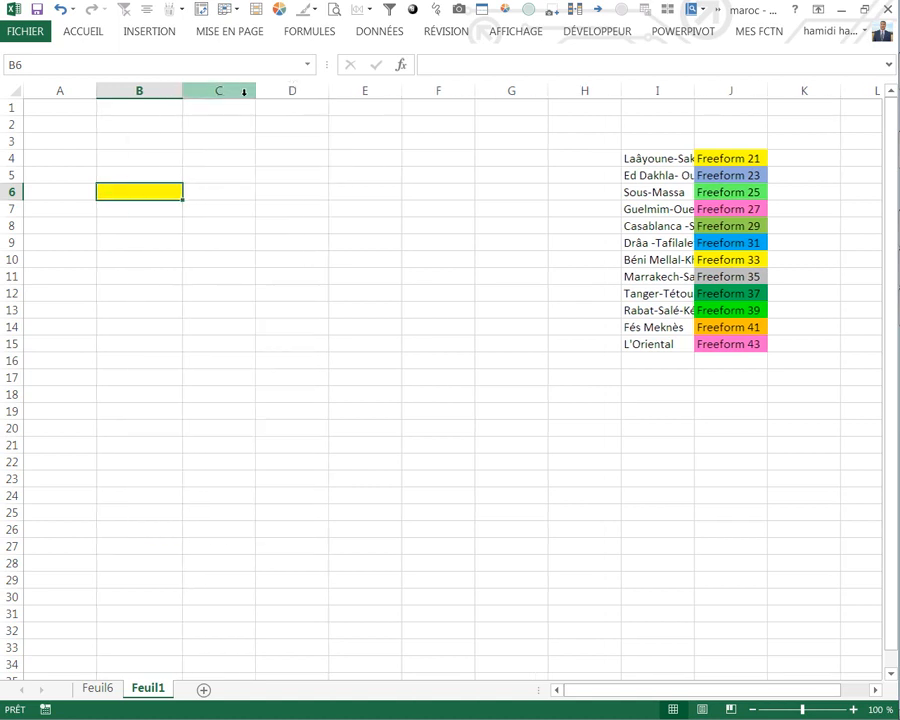
# Step: Add a list data validation to B6 using the header cells Feuil6!$D$3:$I$3 as the source
pyautogui.click(364, 34)
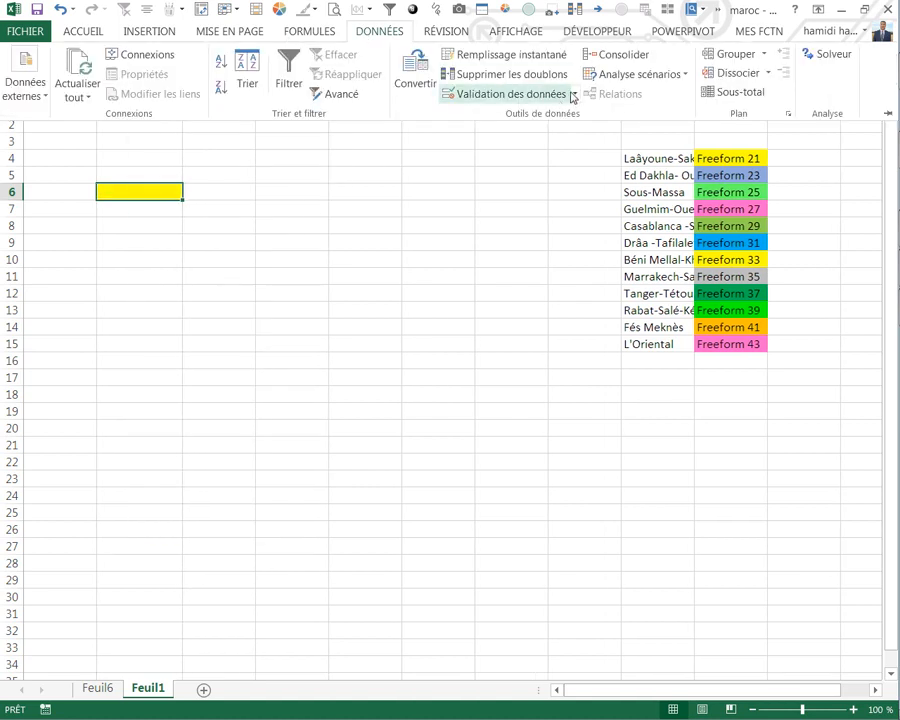
pyautogui.click(573, 95)
pyautogui.click(520, 116)
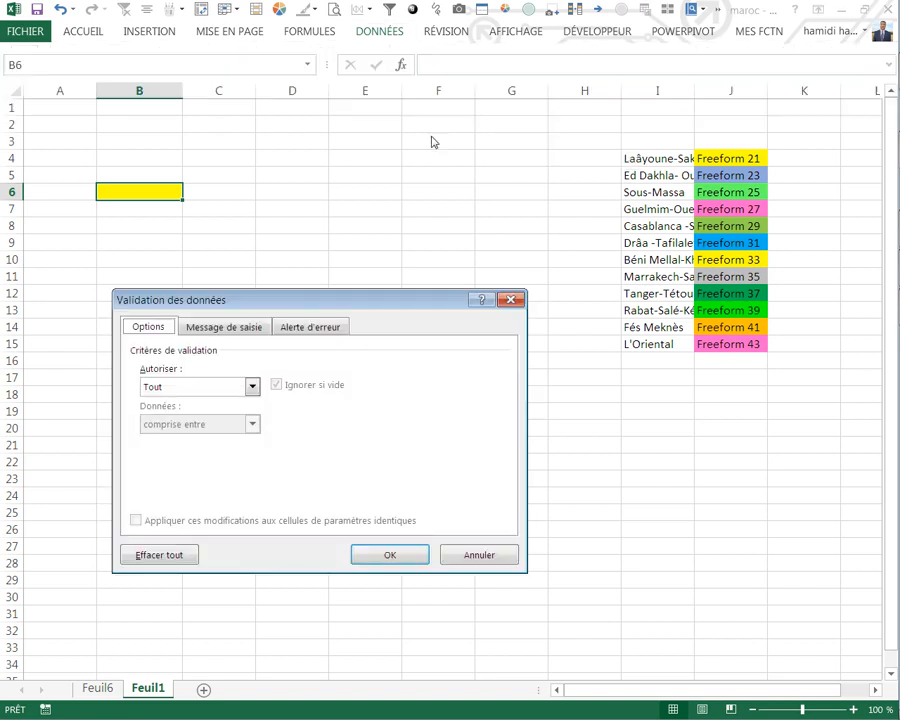
pyautogui.click(251, 386)
pyautogui.click(174, 441)
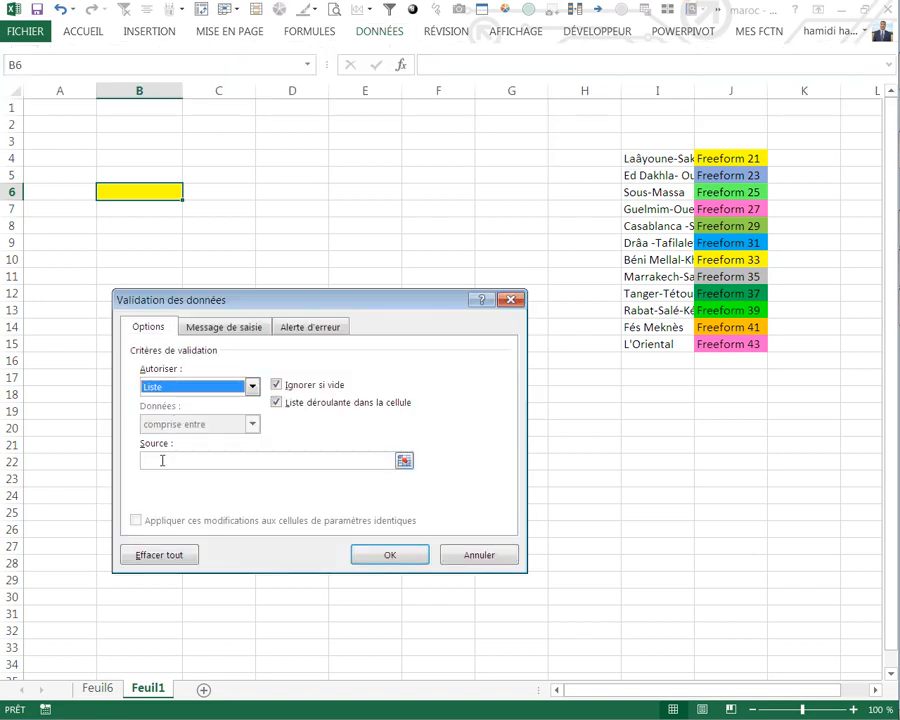
pyautogui.click(163, 459)
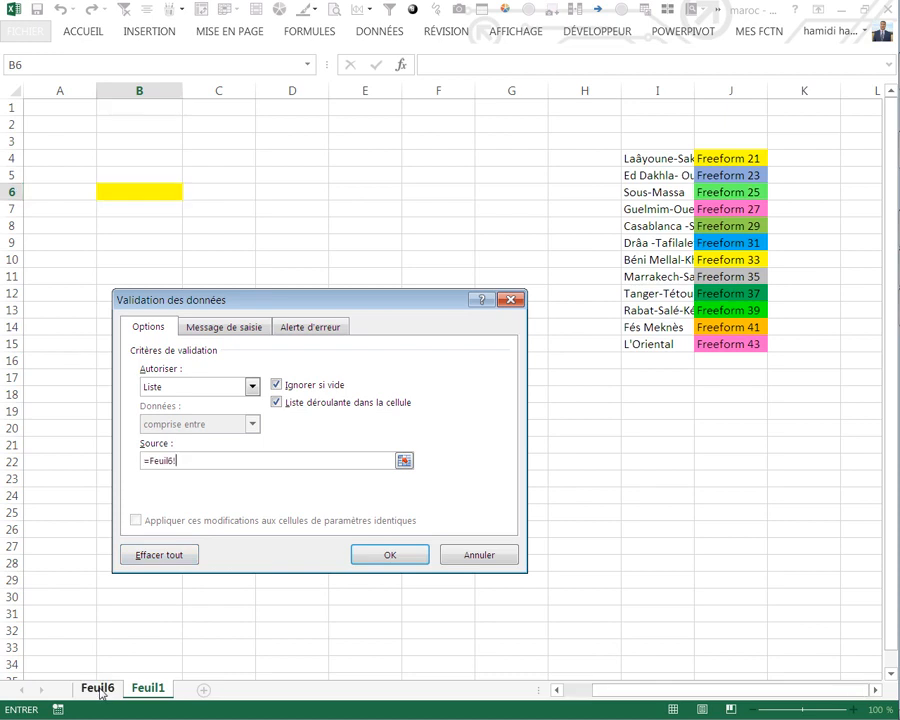
pyautogui.click(97, 688)
pyautogui.click(241, 143)
pyautogui.moveTo(241, 143); pyautogui.dragTo(613, 141)
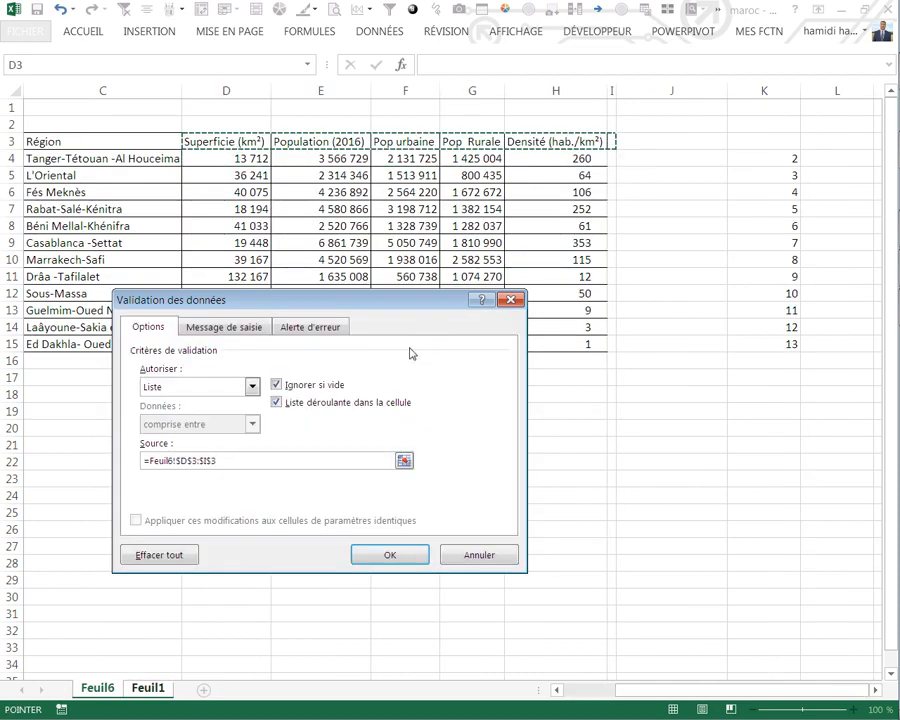
pyautogui.click(388, 554)
# Step: Choose Population (2016) in B6's drop-down list and widen column B to fit the text
pyautogui.click(188, 193)
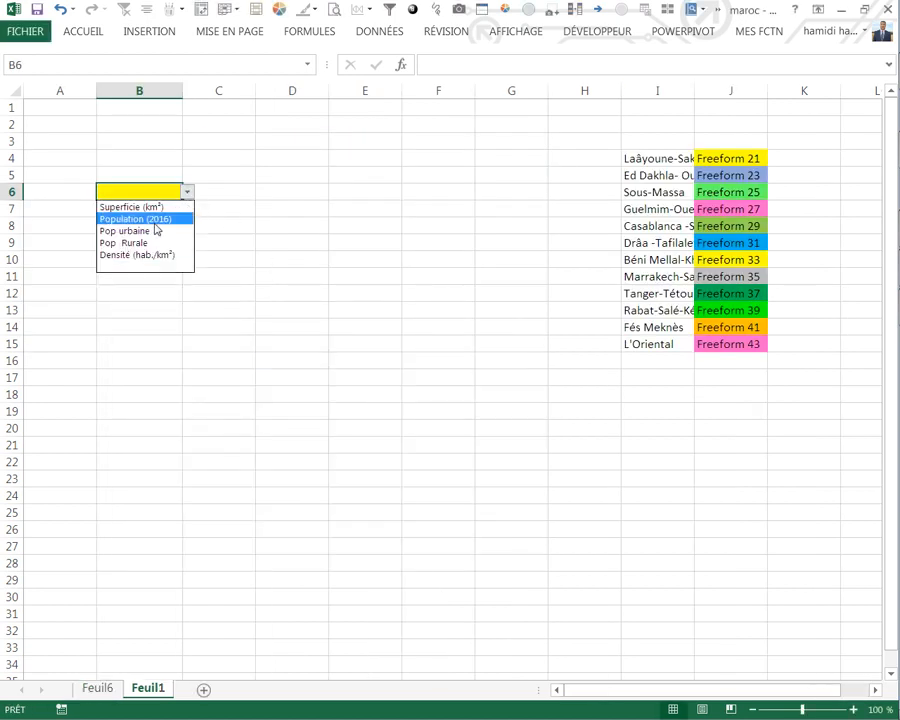
pyautogui.click(153, 221)
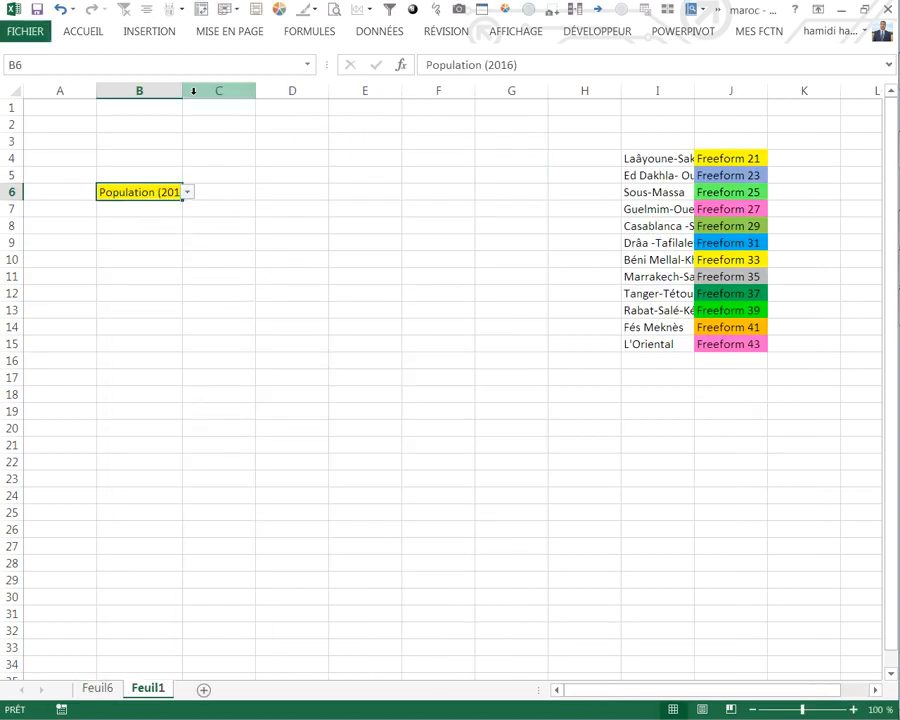
pyautogui.moveTo(183, 91); pyautogui.dragTo(200, 92)
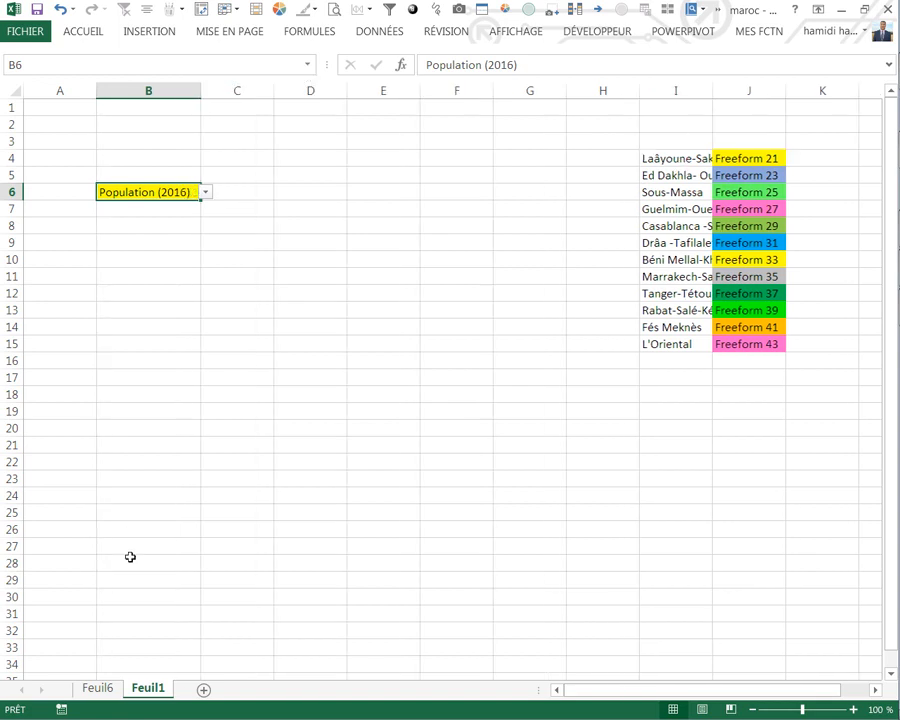
# Step: Link cell J3 on Feuil6 to the indicator chosen in Feuil1's cell B6
pyautogui.click(99, 687)
pyautogui.click(645, 150)
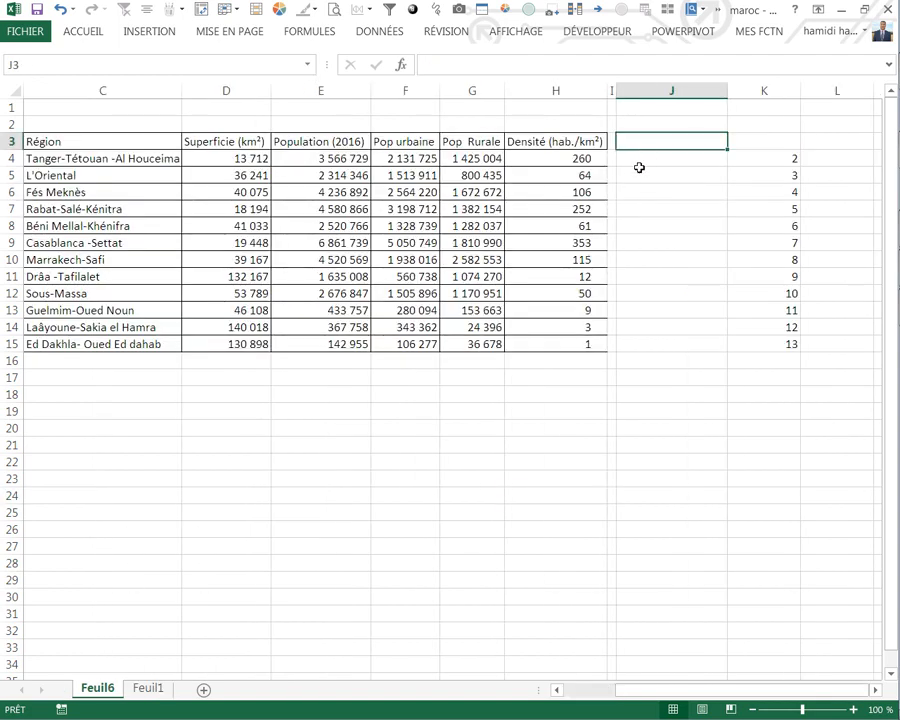
pyautogui.write('=')
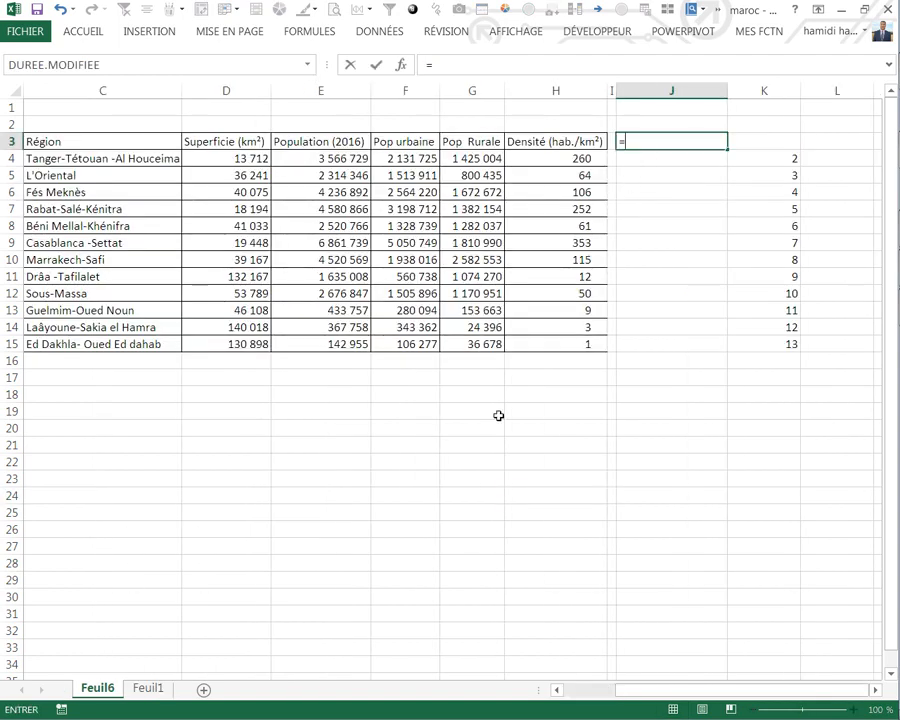
pyautogui.click(158, 690)
pyautogui.click(128, 214)
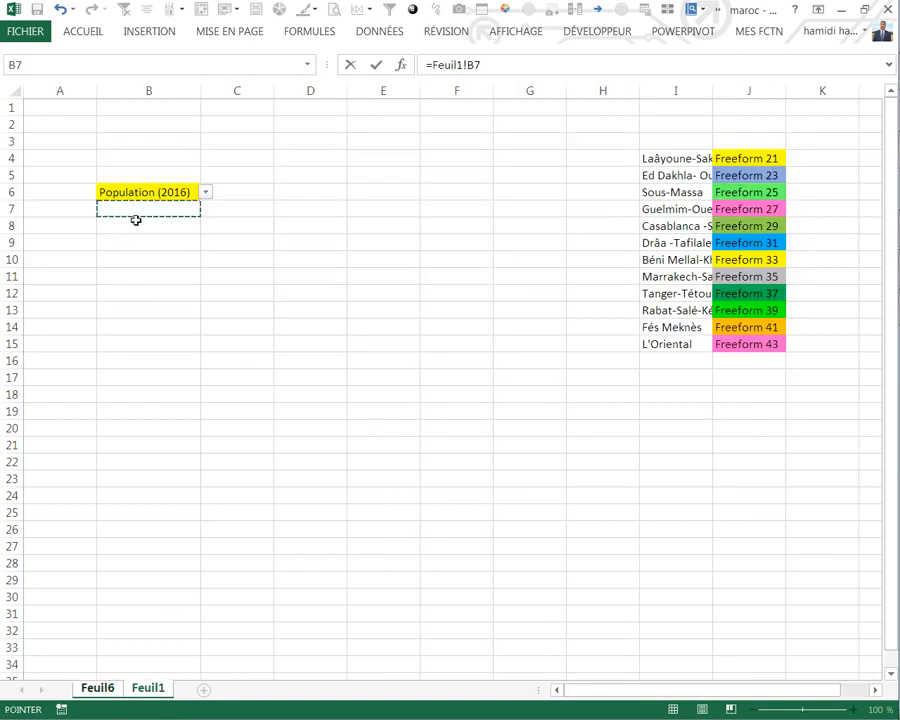
pyautogui.press('Up')
pyautogui.press('Return')
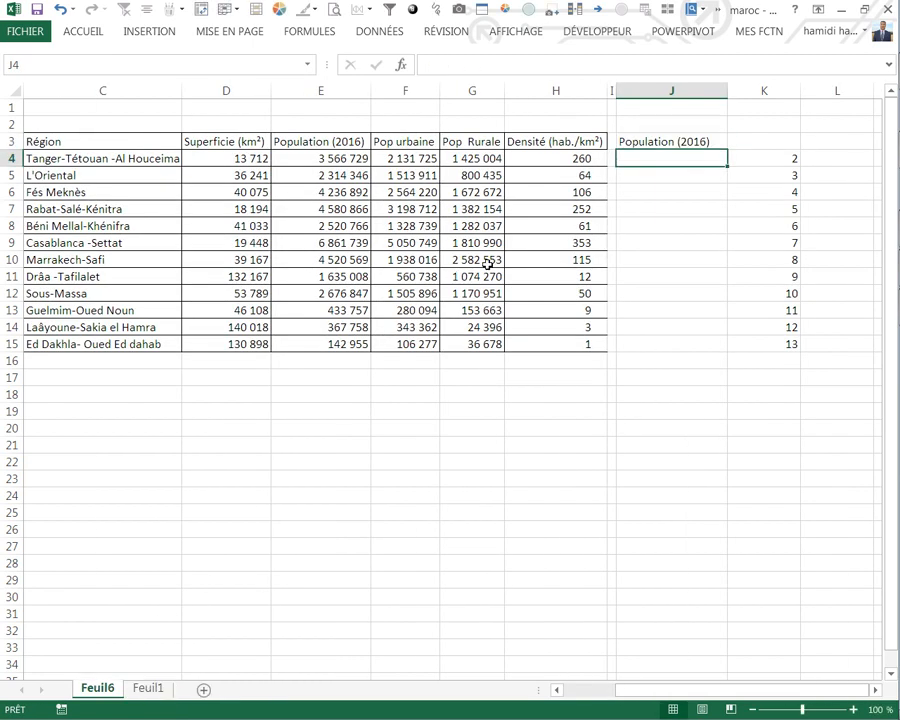
# Step: Start a RECHERCHEV formula in J4 with $J$3 as the lookup value
pyautogui.write('=re')
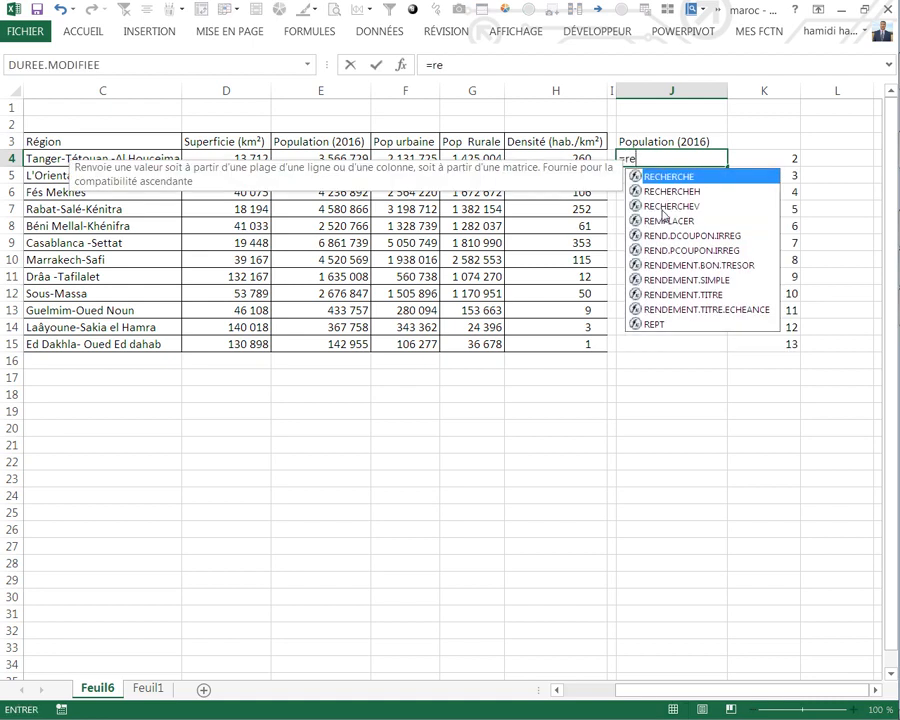
pyautogui.doubleClick(663, 206)
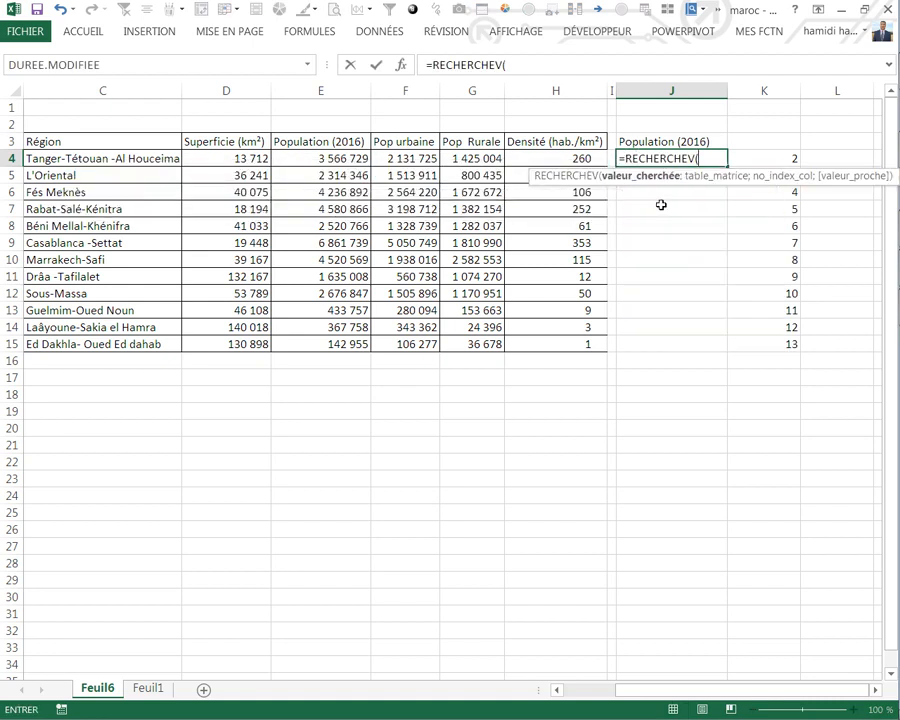
pyautogui.click(668, 141)
pyautogui.press('F4')
pyautogui.write(';')
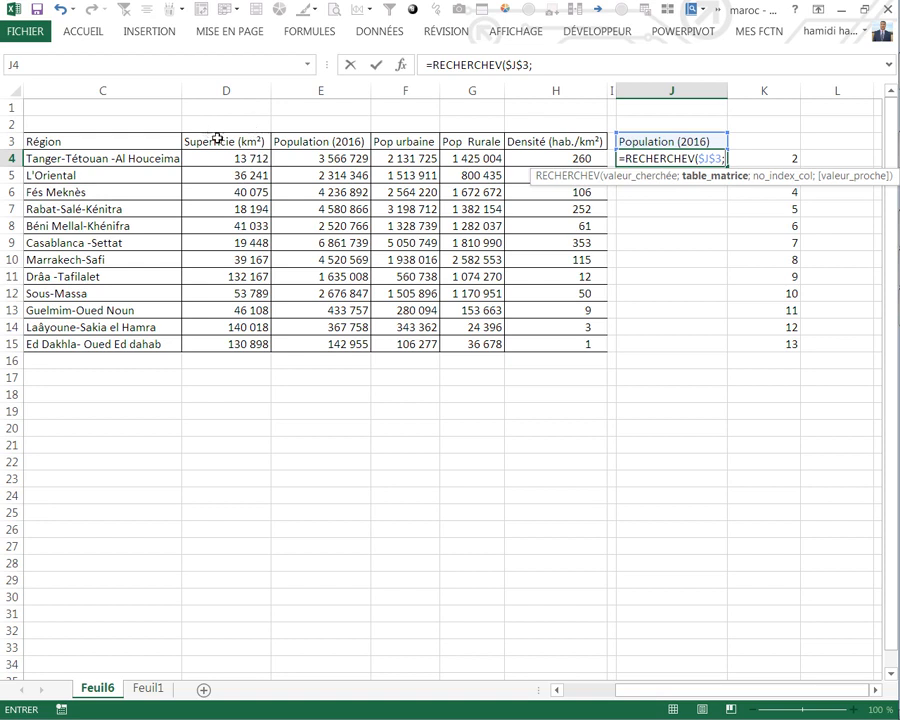
# Step: Clear the lookup value in J4's formula and change its function to RECHERCHEH
pyautogui.press('BackSpace')
pyautogui.press('BackSpace')
pyautogui.press('BackSpace')
pyautogui.press('BackSpace')
pyautogui.press('BackSpace')
pyautogui.press('BackSpace')
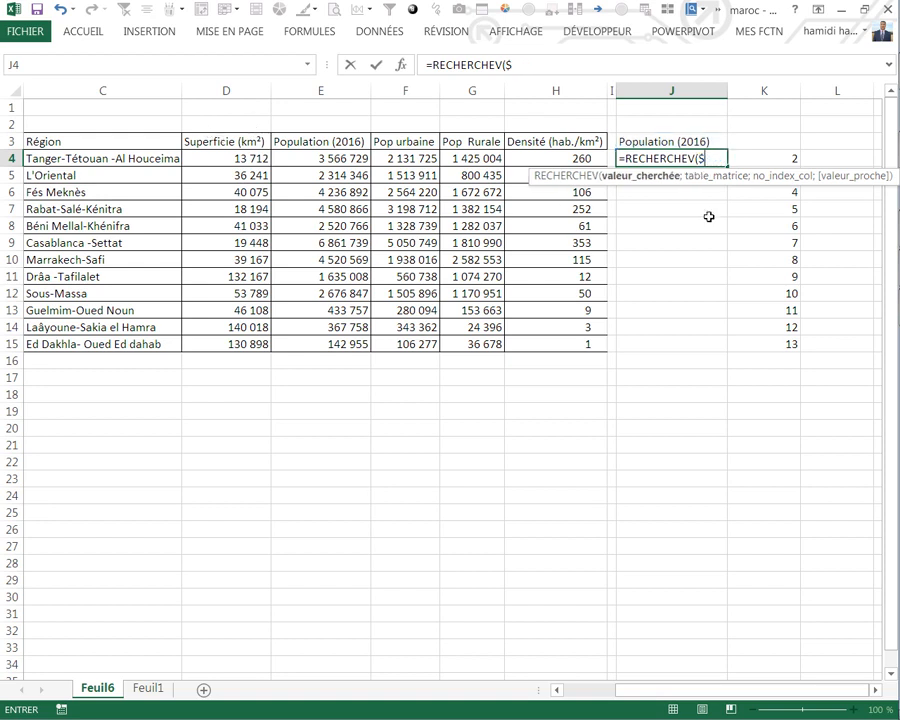
pyautogui.press('BackSpace')
pyautogui.write('h')
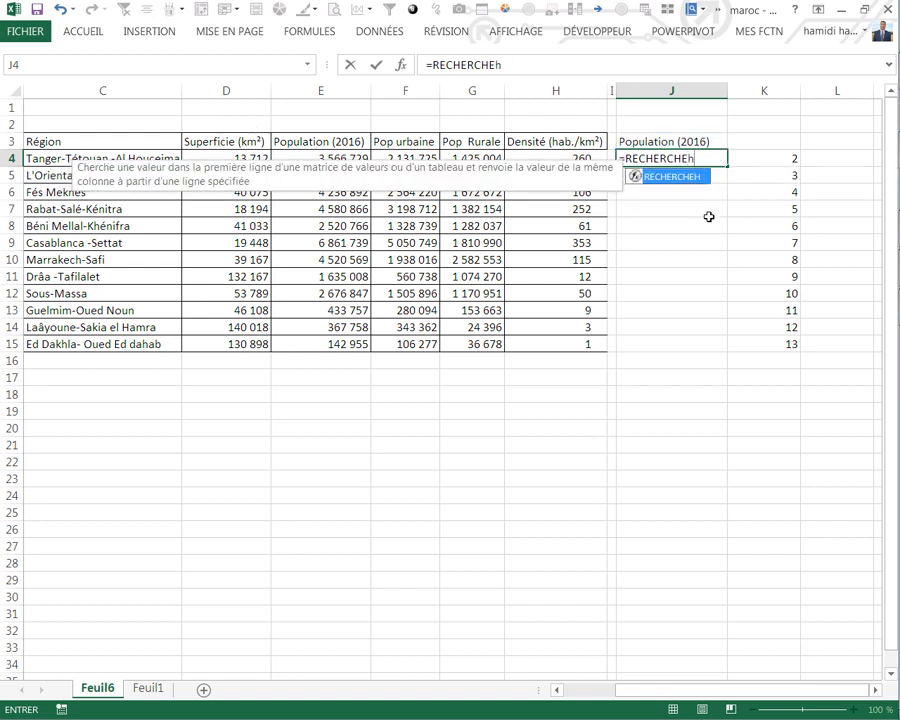
pyautogui.write('(')
pyautogui.click(670, 143)
pyautogui.press('F4')
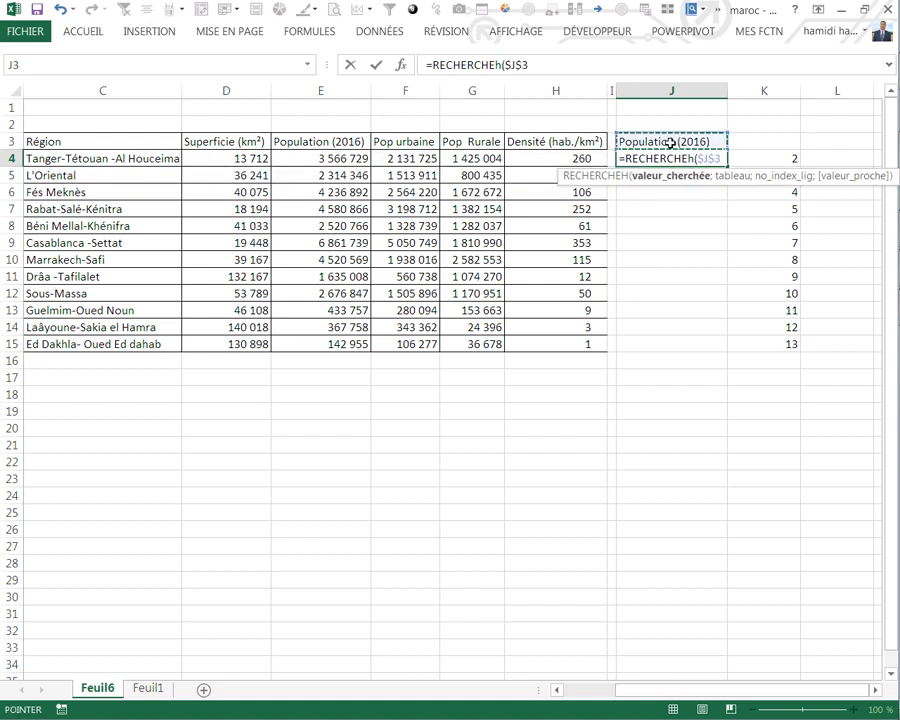
pyautogui.press('F8')
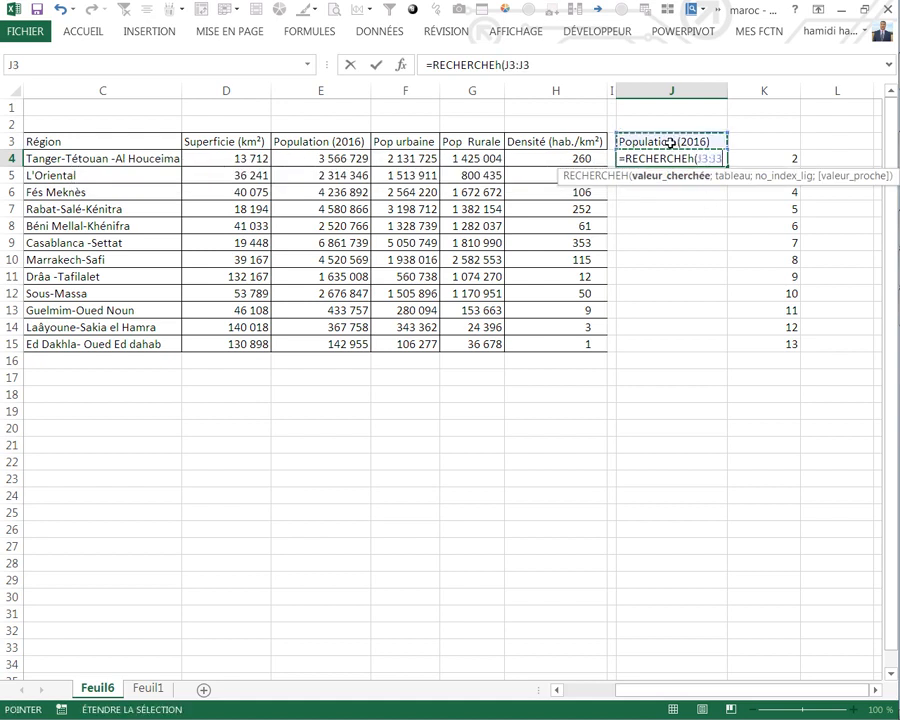
pyautogui.write(';')
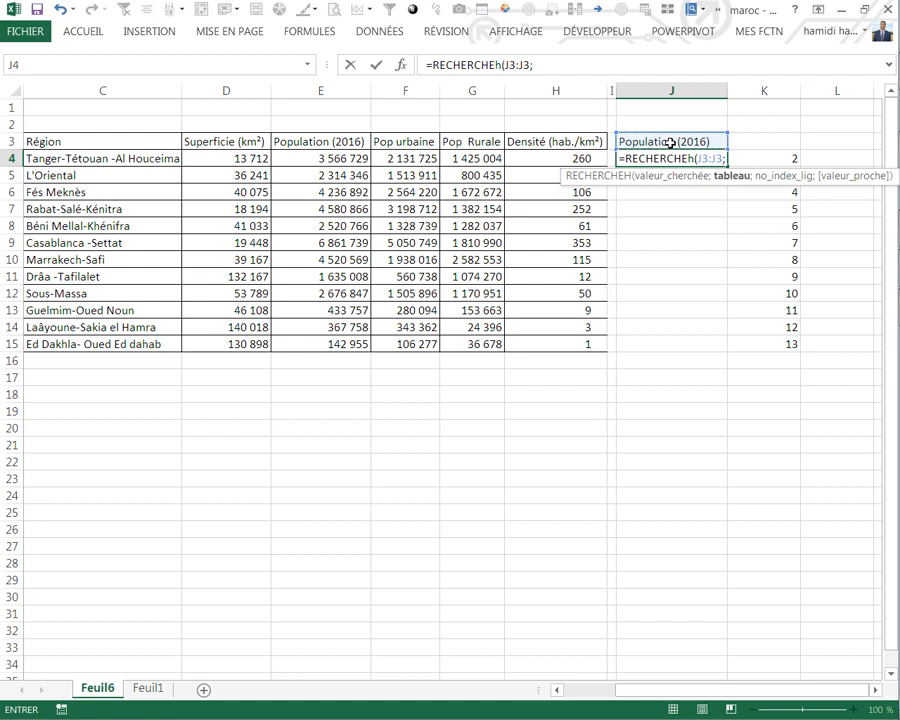
pyautogui.click(562, 68)
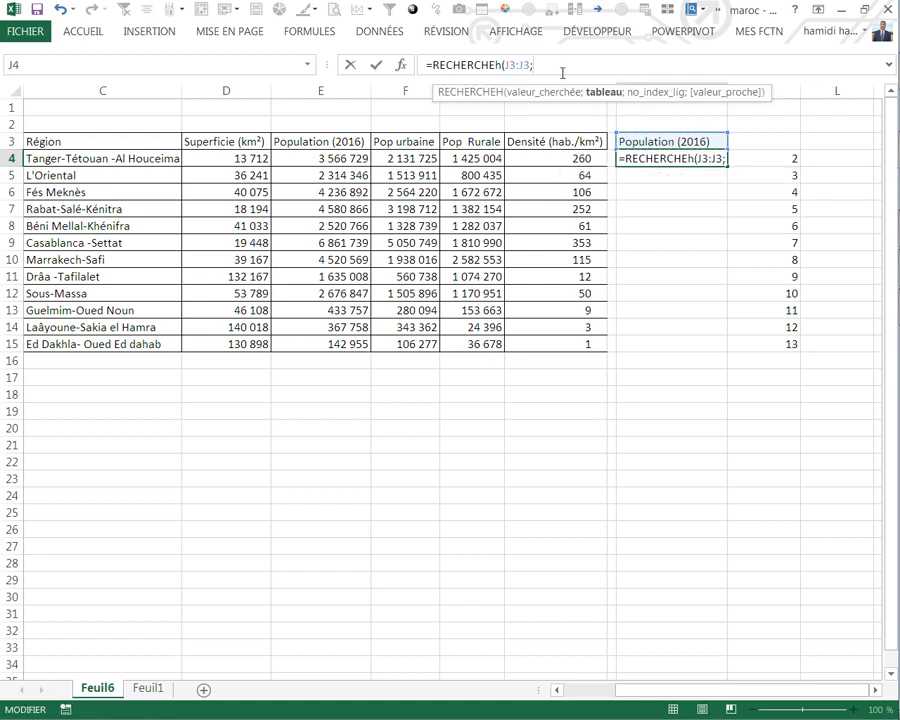
pyautogui.press('BackSpace')
pyautogui.press('BackSpace')
pyautogui.press('BackSpace')
pyautogui.press('BackSpace')
pyautogui.press('BackSpace')
pyautogui.press('BackSpace')
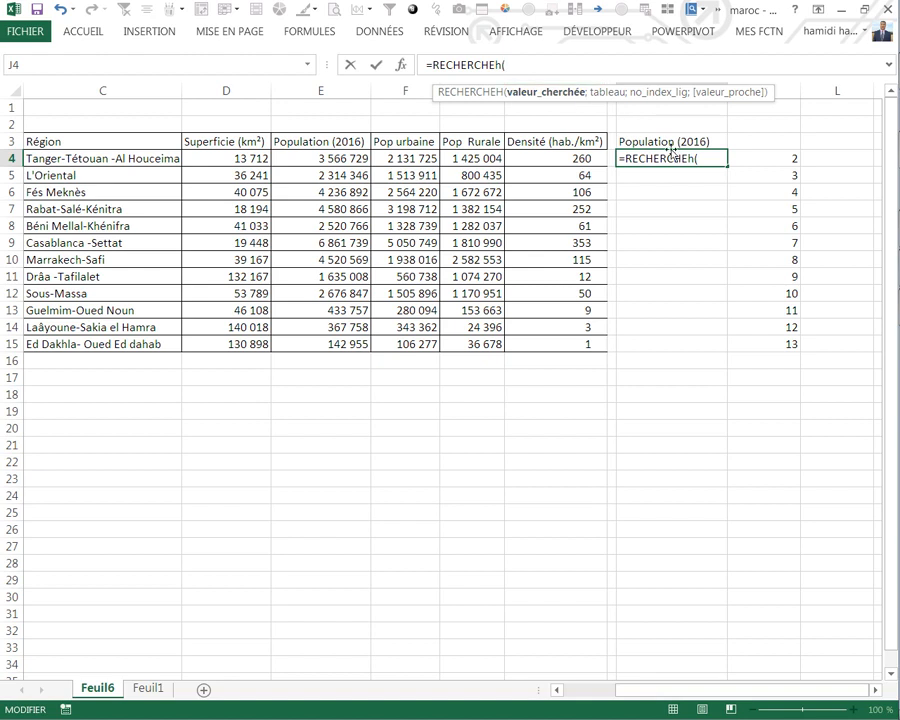
# Step: Complete J4's formula as =RECHERCHEH($J$3;D3:$I$16;2;0)
pyautogui.click(665, 142)
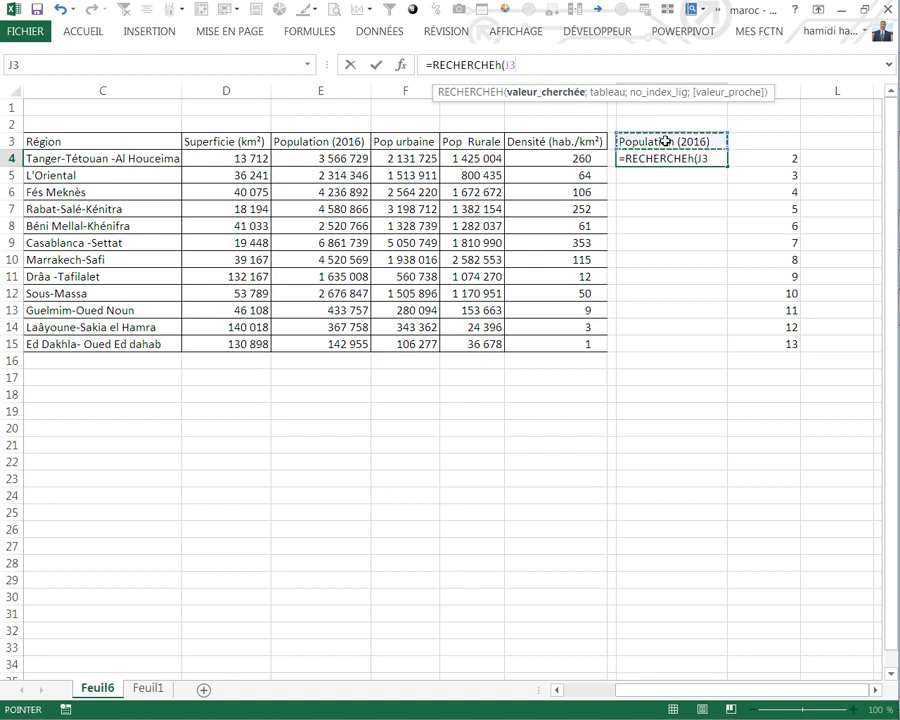
pyautogui.press('F4')
pyautogui.write(';')
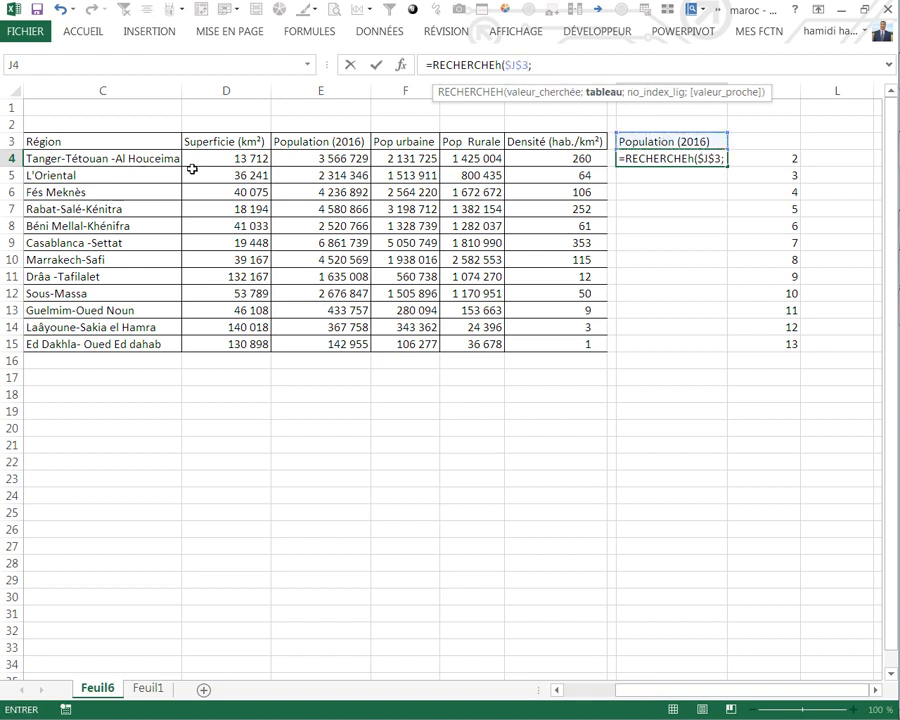
pyautogui.moveTo(245, 146); pyautogui.dragTo(597, 371)
pyautogui.write(';')
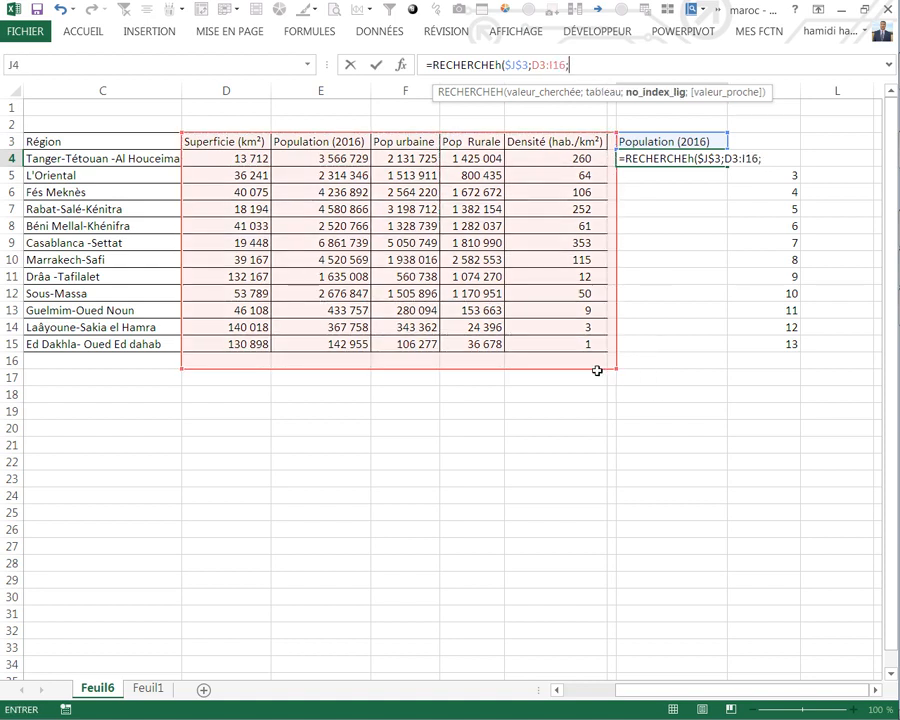
pyautogui.press('BackSpace')
pyautogui.press('F4')
pyautogui.write(';2;0)')
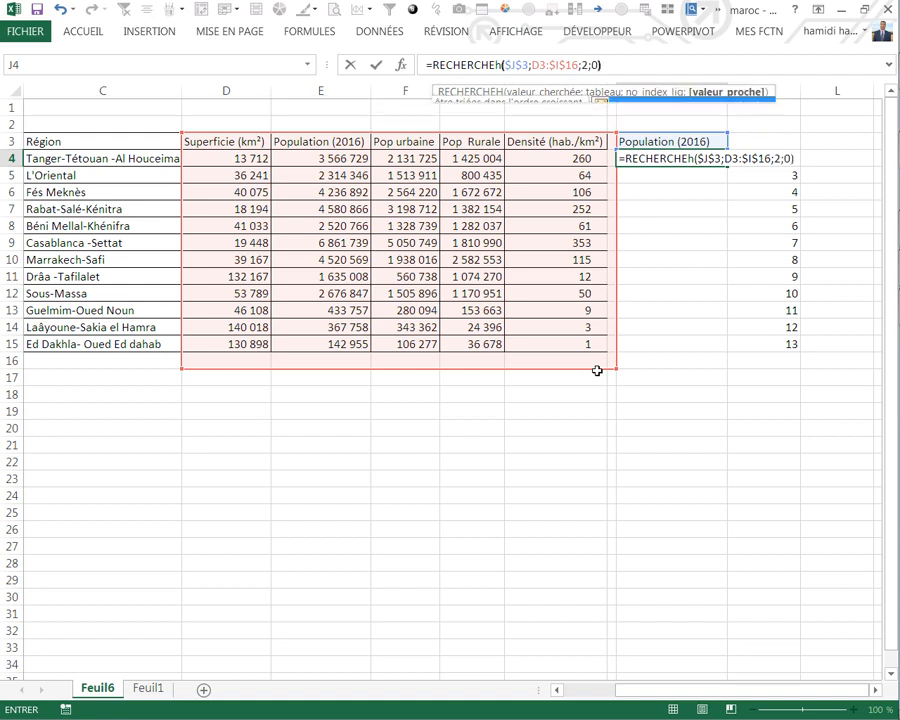
pyautogui.press('Return')
# Step: Replace the row index 2 in J4's RECHERCHEH formula with a reference to K4
pyautogui.click(693, 157)
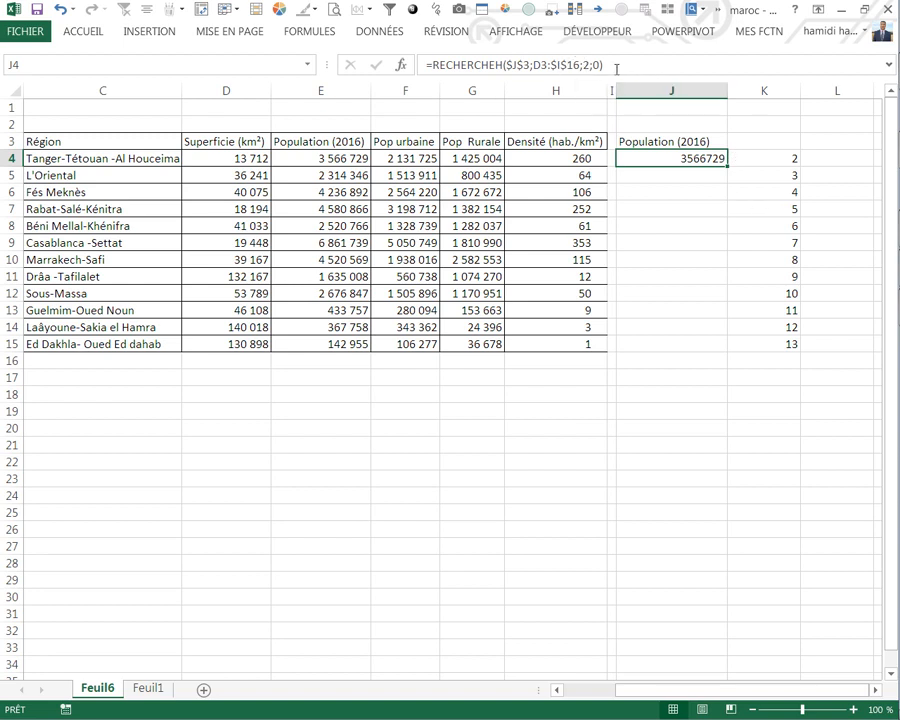
pyautogui.click(587, 65)
pyautogui.press('Delete')
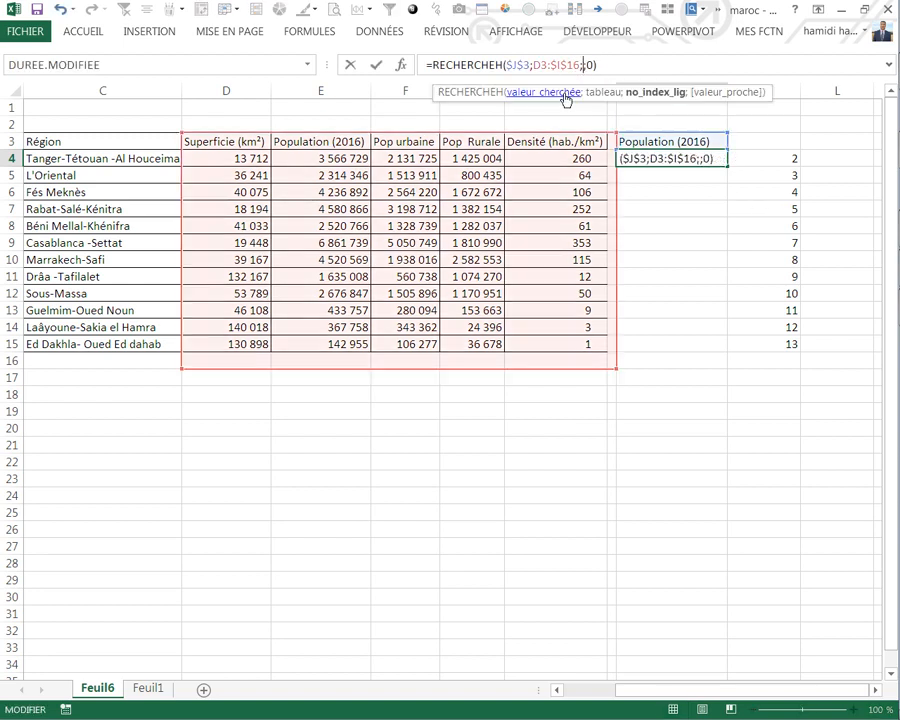
pyautogui.click(780, 162)
pyautogui.press('Return')
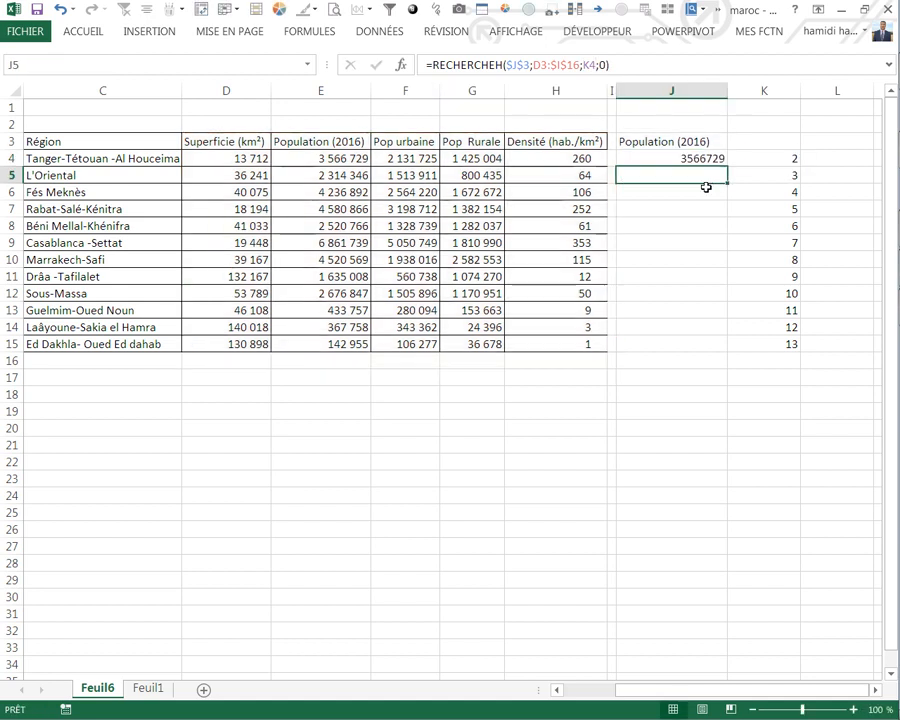
# Step: Try to copy J4's formula down to J15 and examine the copies in J5 and J9
pyautogui.click(697, 160)
pyautogui.moveTo(731, 166); pyautogui.dragTo(717, 348)
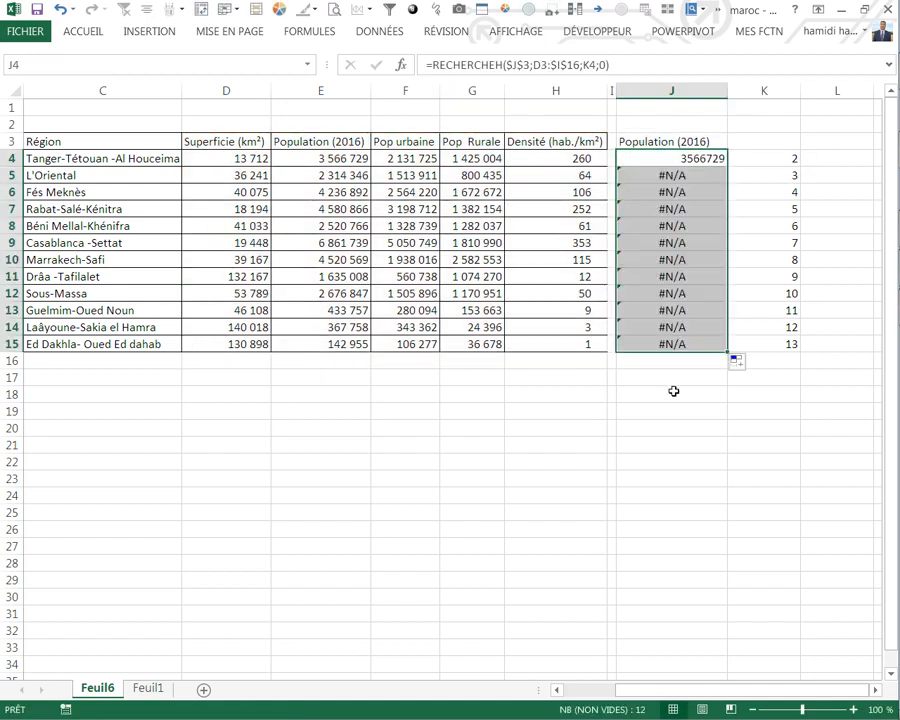
pyautogui.click(705, 175)
pyautogui.click(672, 241)
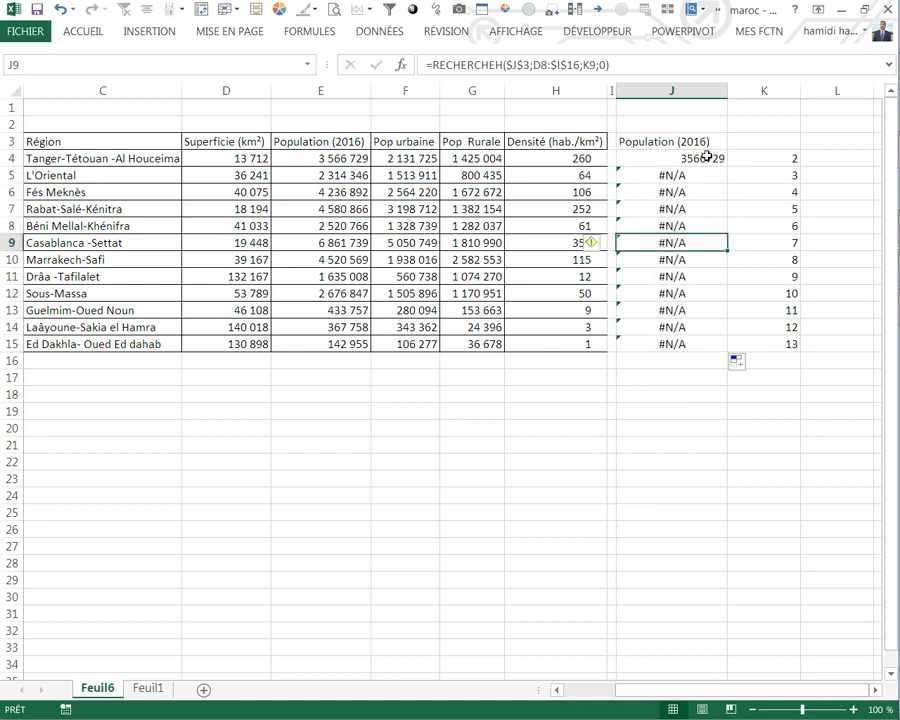
# Step: Make the table reference in J4's formula fully absolute as $D$3:$I$16 and copy the formula down to J15
pyautogui.click(699, 157)
pyautogui.click(539, 65)
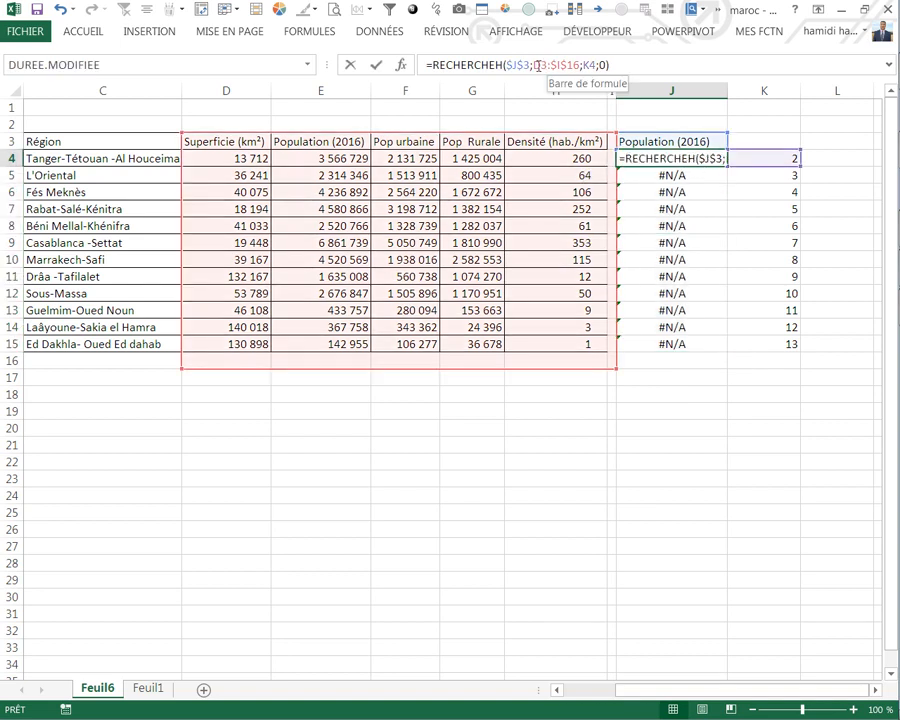
pyautogui.press('Return')
pyautogui.click(703, 161)
pyautogui.moveTo(727, 167); pyautogui.dragTo(717, 346)
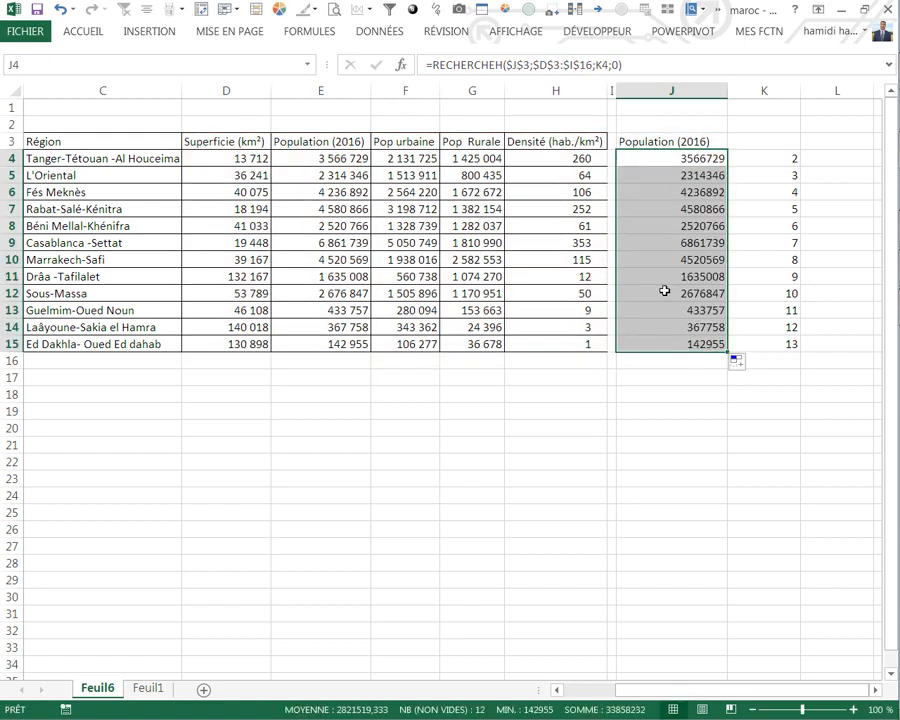
# Step: Apply the Rouge - Jaune - Vert colour scale to J4:J15 as conditional formatting
pyautogui.click(70, 33)
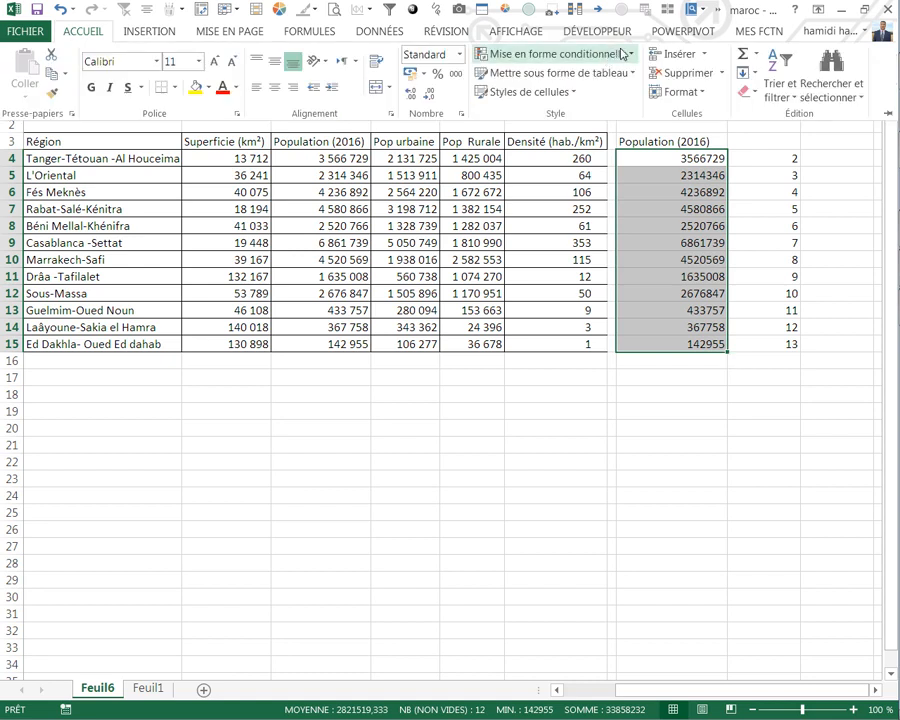
pyautogui.click(631, 60)
pyautogui.moveTo(530, 203)
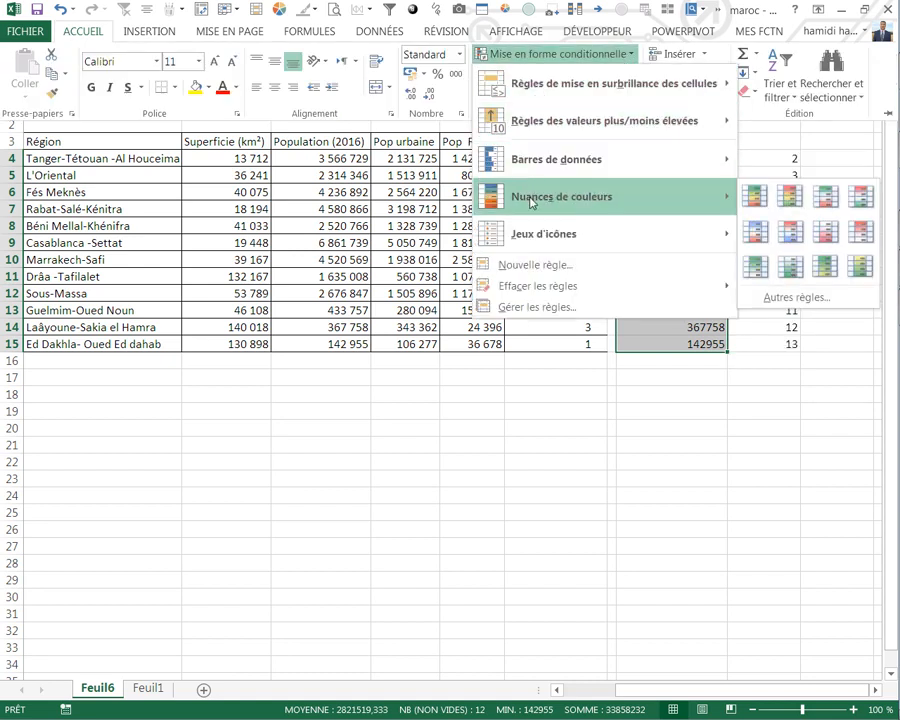
pyautogui.click(790, 197)
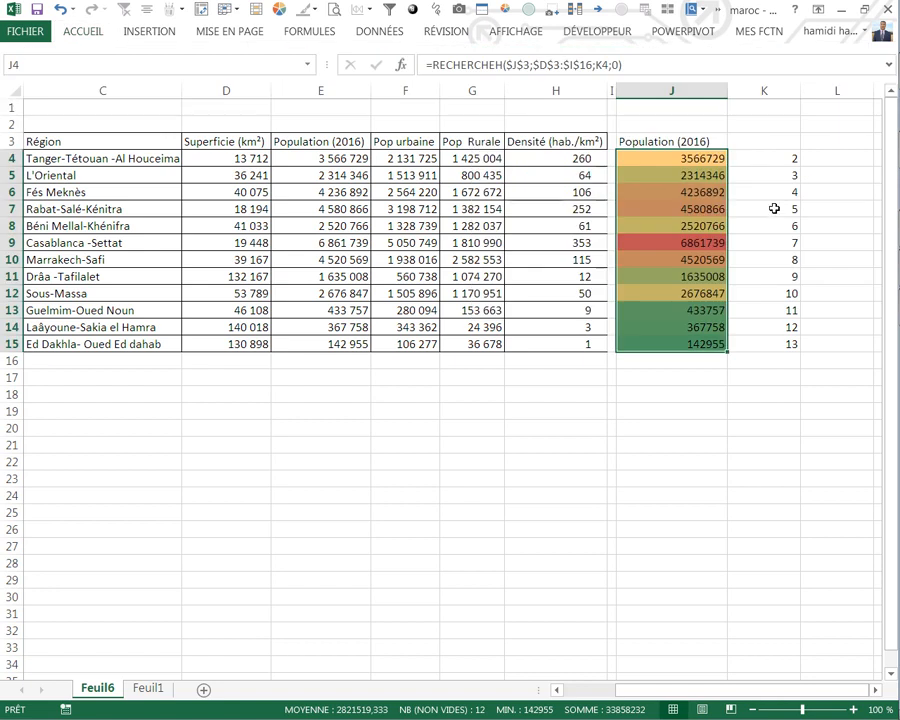
# Step: Add an icon set rule with four coloured arrows to J4:J15, keeping the default percentage thresholds
pyautogui.click(97, 34)
pyautogui.click(560, 54)
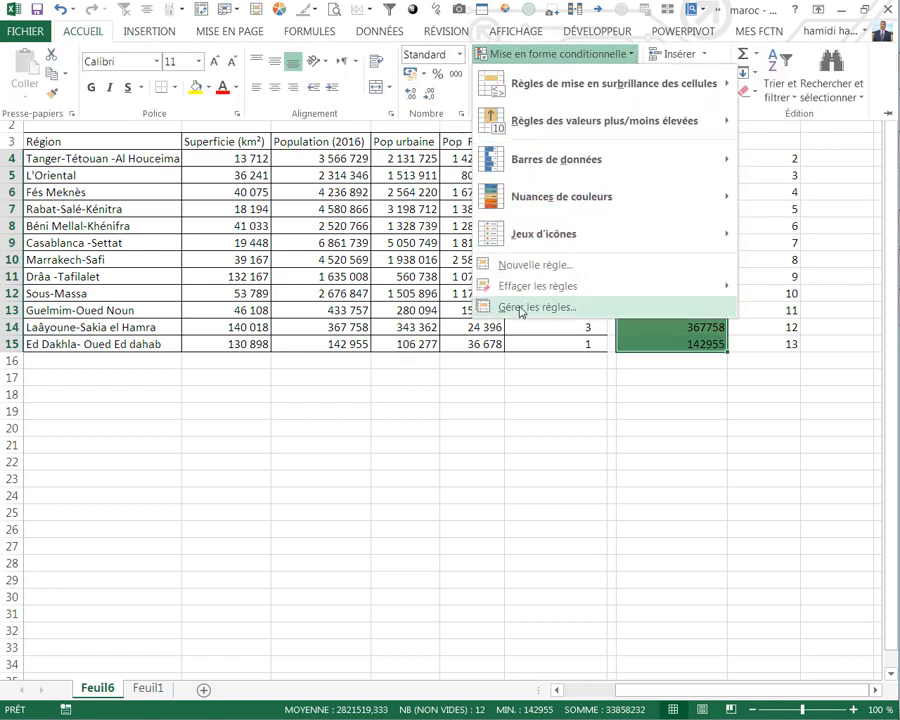
pyautogui.moveTo(528, 238)
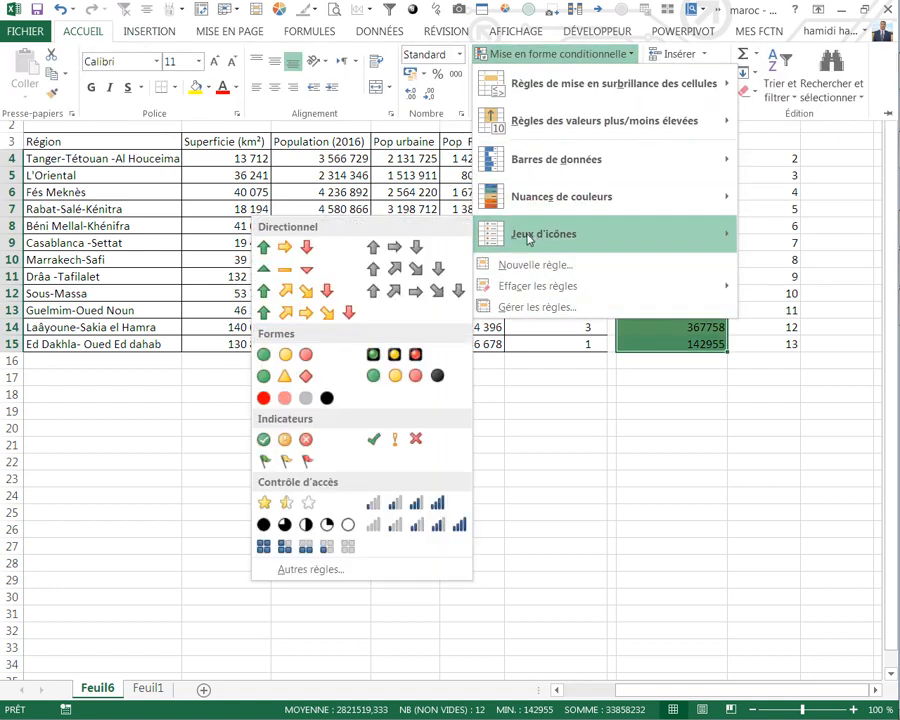
pyautogui.click(322, 573)
pyautogui.click(290, 496)
pyautogui.scroll(-1, 293, 566)
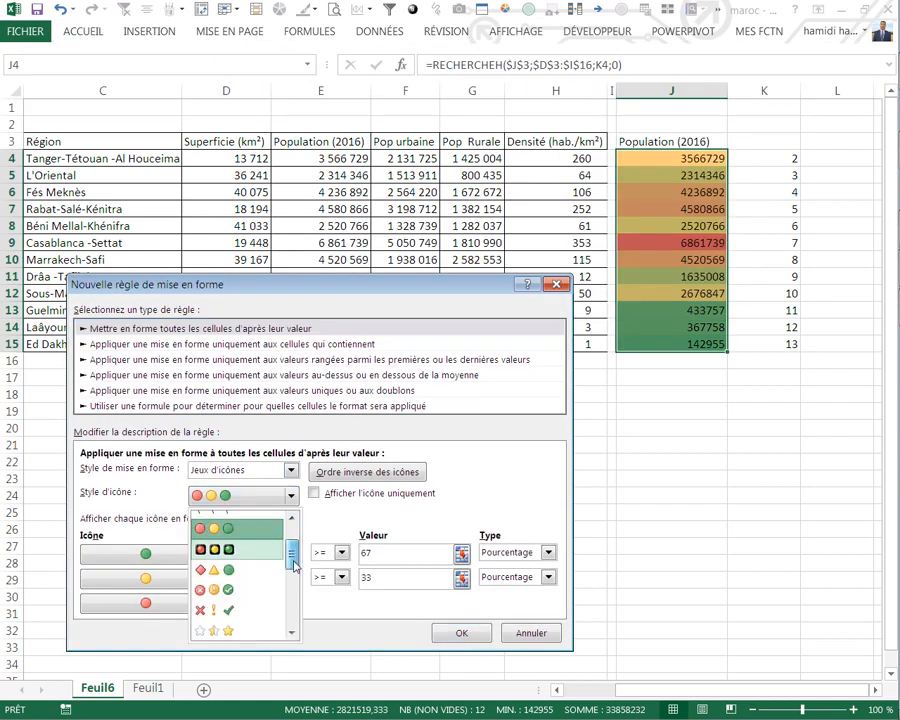
pyautogui.scroll(-2, 293, 566)
pyautogui.click(216, 564)
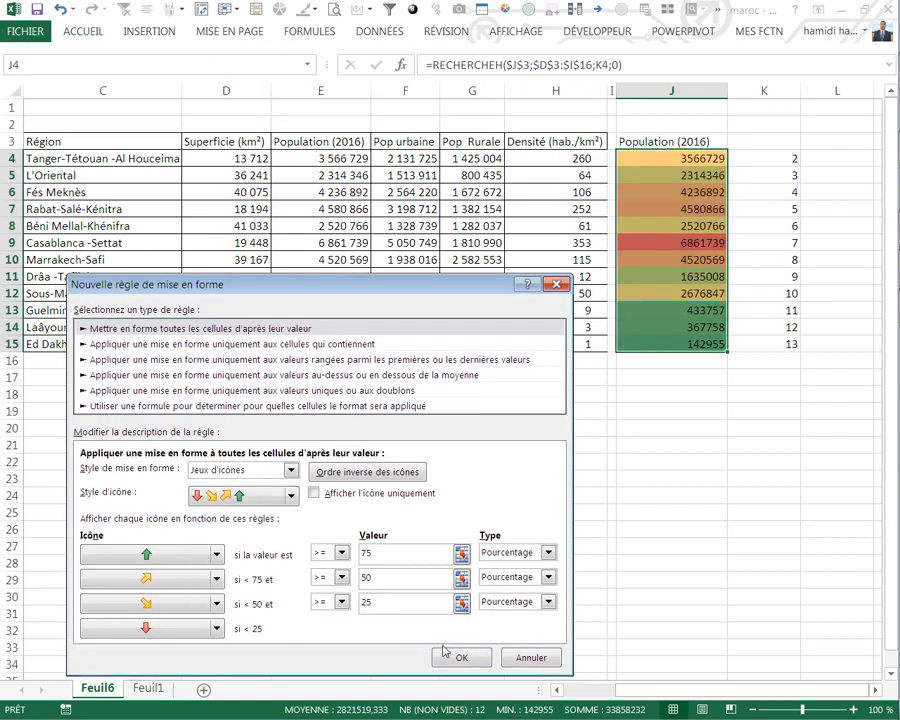
pyautogui.click(442, 655)
pyautogui.click(528, 480)
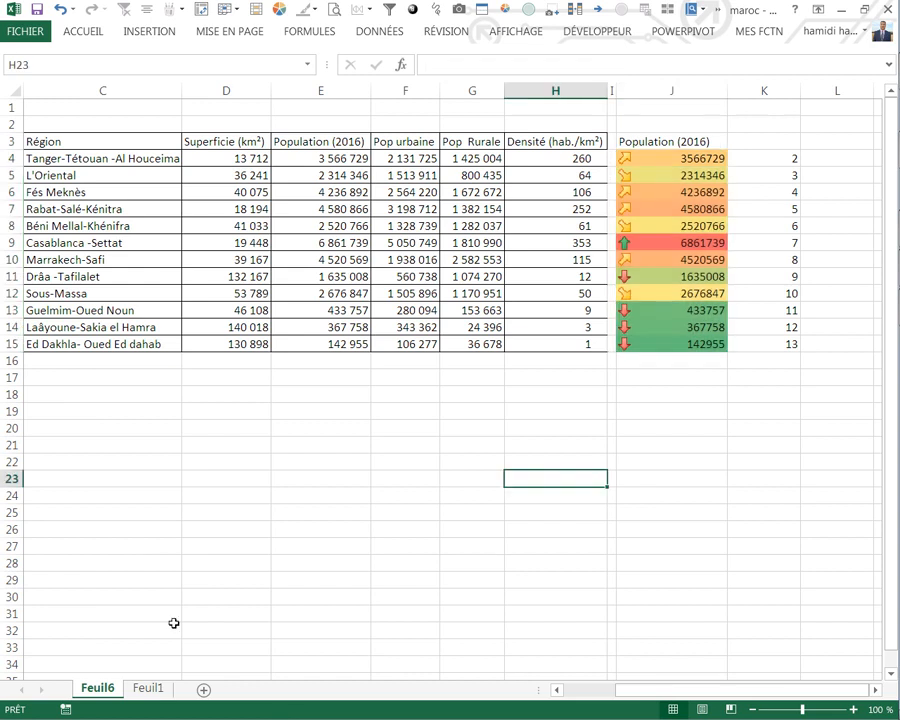
# Step: Return to sheet Feuil1 and select the empty cell C18
pyautogui.click(150, 688)
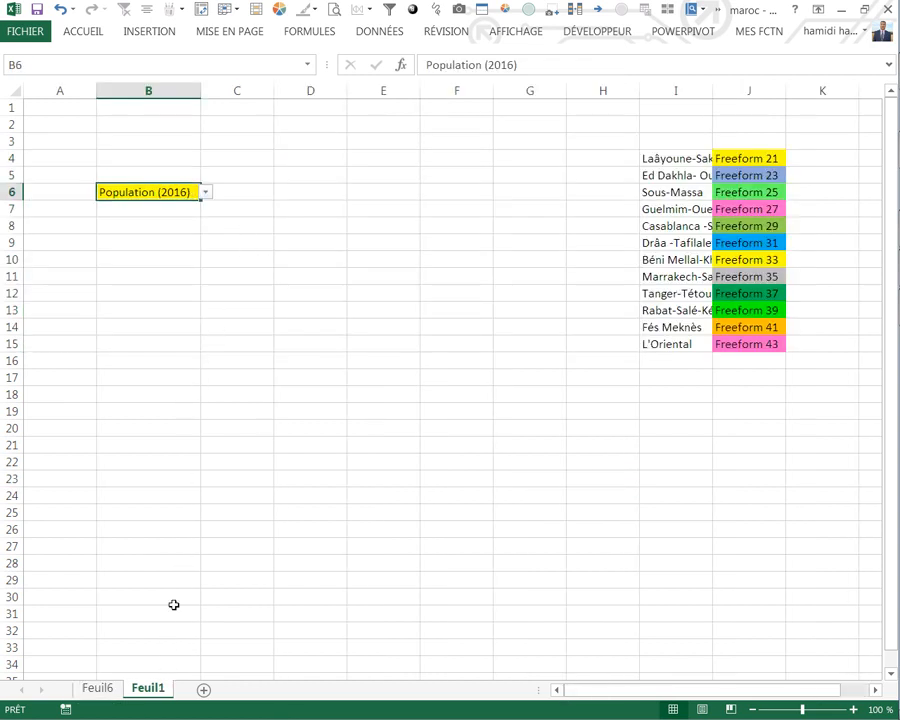
pyautogui.click(97, 688)
pyautogui.hotkey('ctrl', 'pagedown')
pyautogui.click(262, 396)
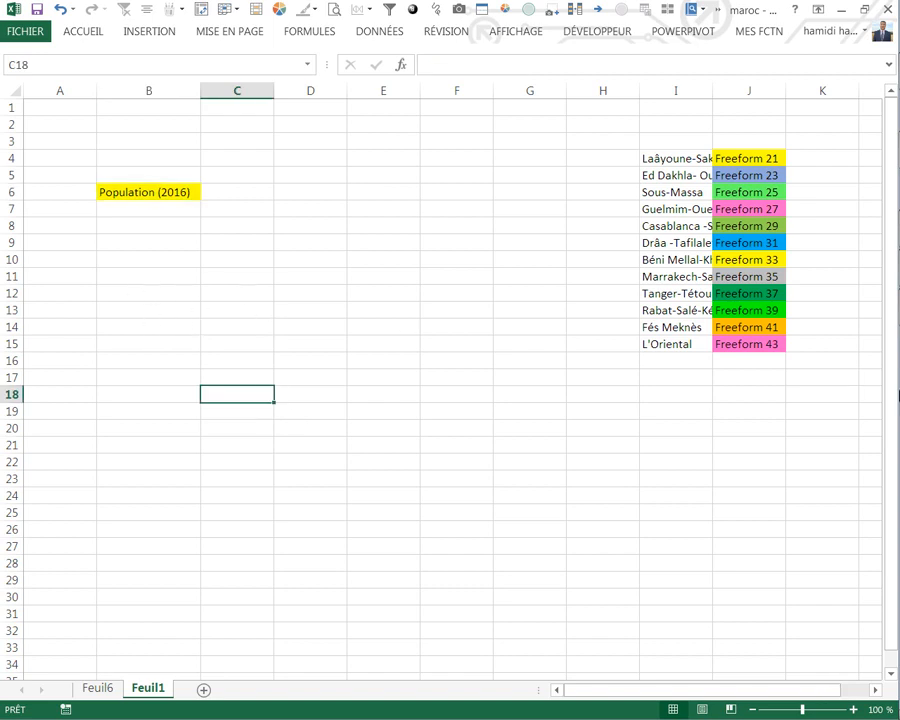
# Step: Switch to the d-maps.com site in Firefox and open the Maroc avec Sahara Occidental map collection under Afrique
pyautogui.moveTo(895, 240)
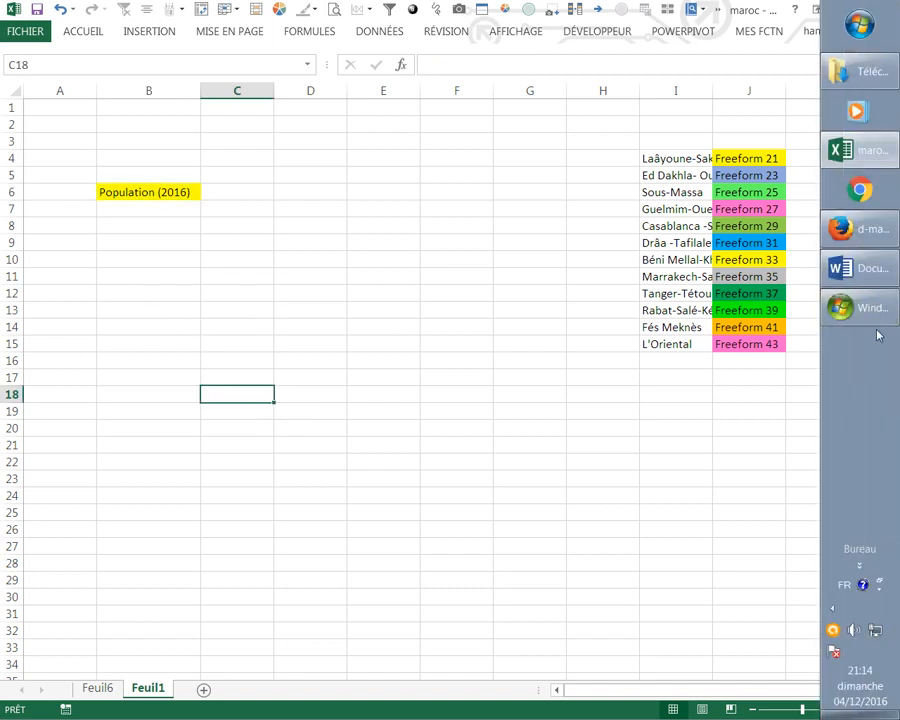
pyautogui.click(866, 236)
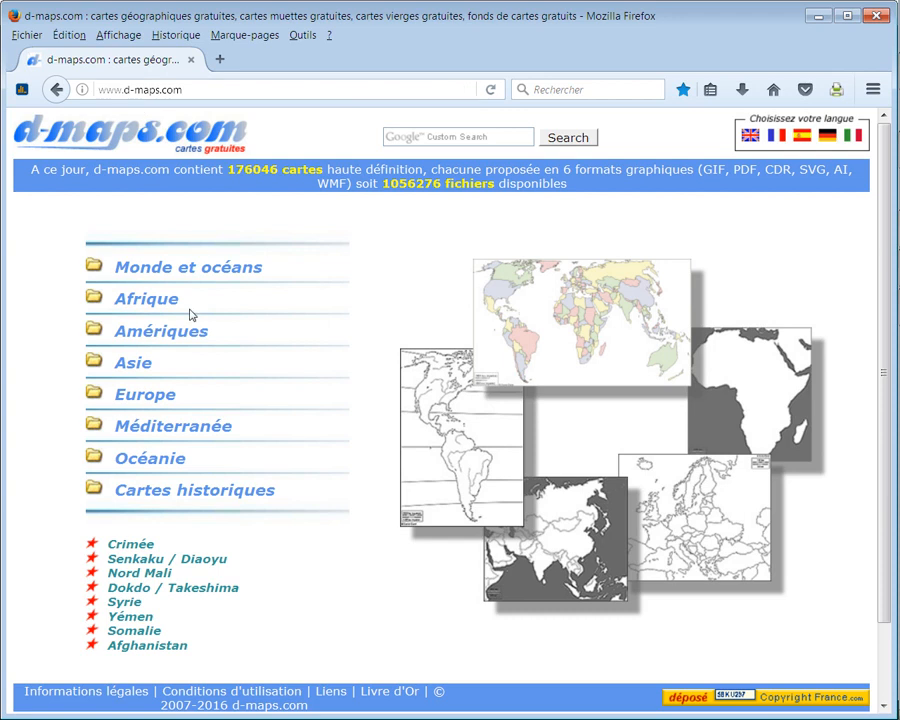
pyautogui.click(147, 305)
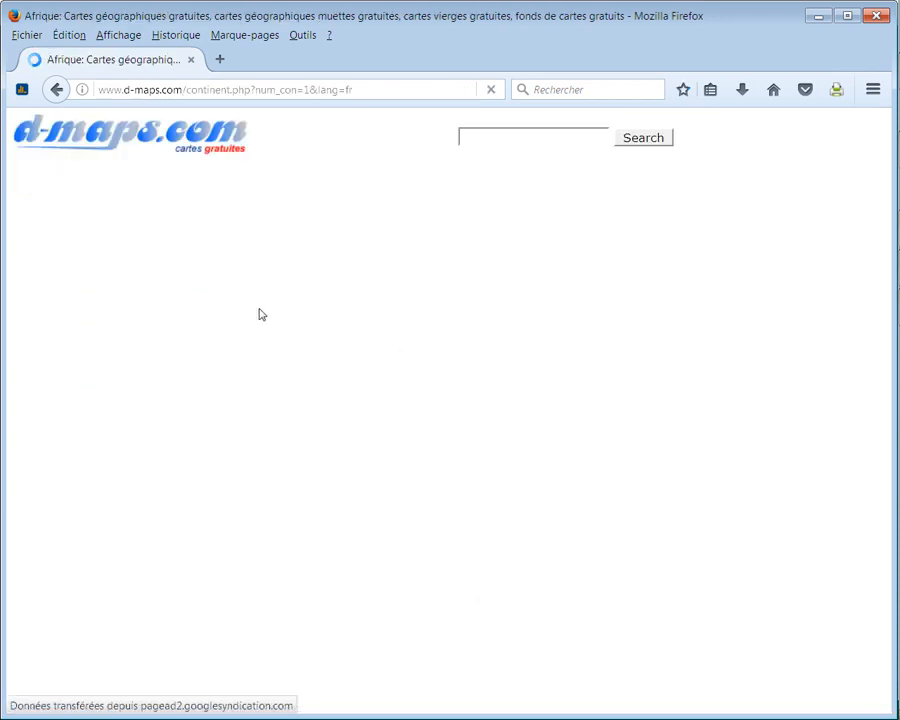
pyautogui.scroll(-2, 258, 384)
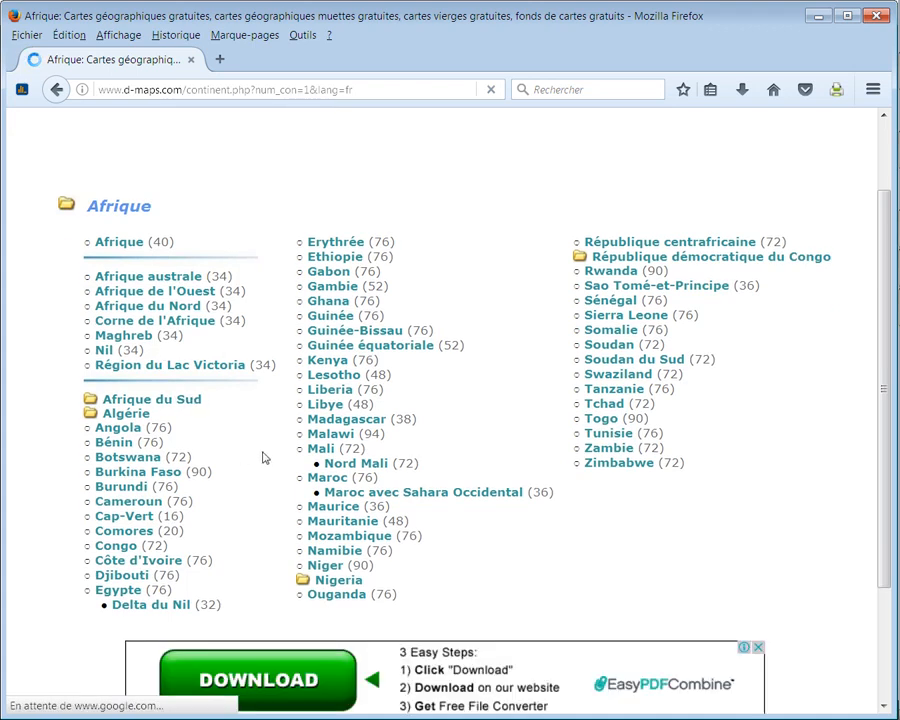
pyautogui.click(427, 499)
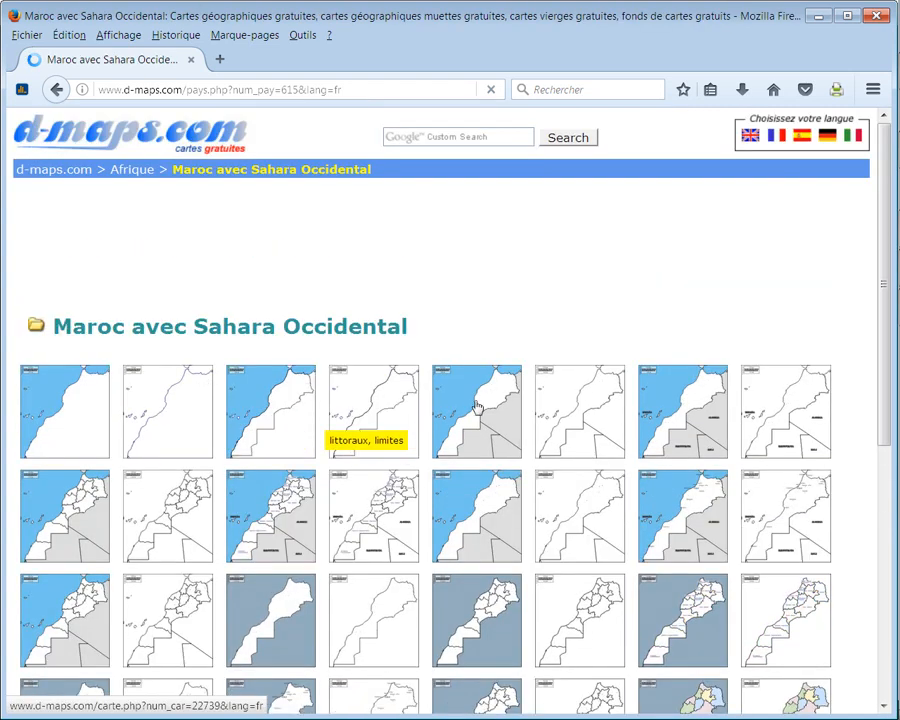
# Step: Choose the coloured "frontières, régions, noms" map and save its WMF version, marocsahara11.wmf
pyautogui.scroll(-5, 437, 455)
pyautogui.scroll(3, 382, 348)
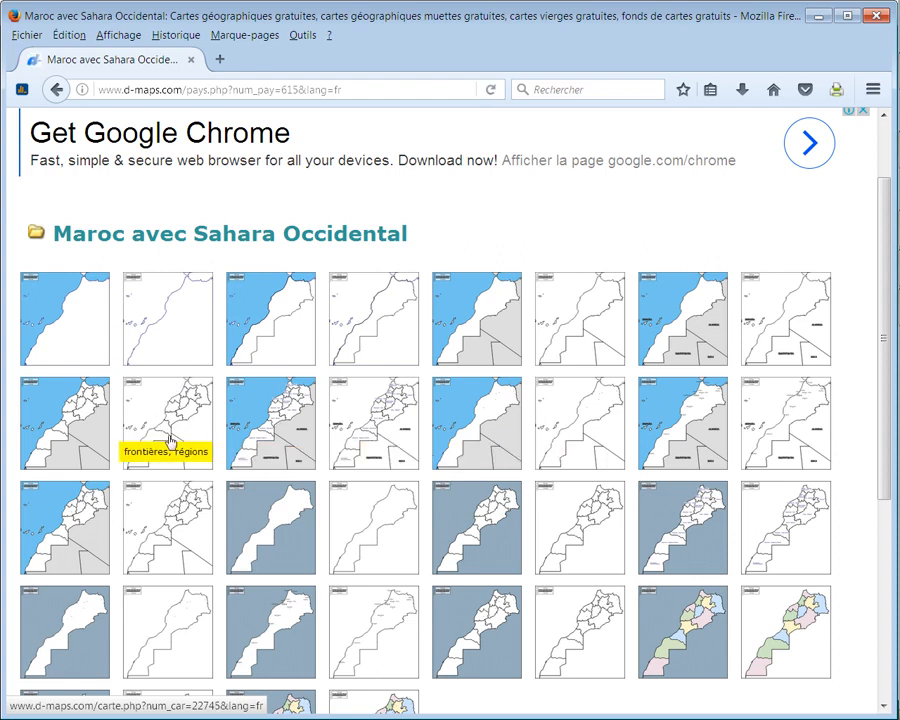
pyautogui.click(283, 412)
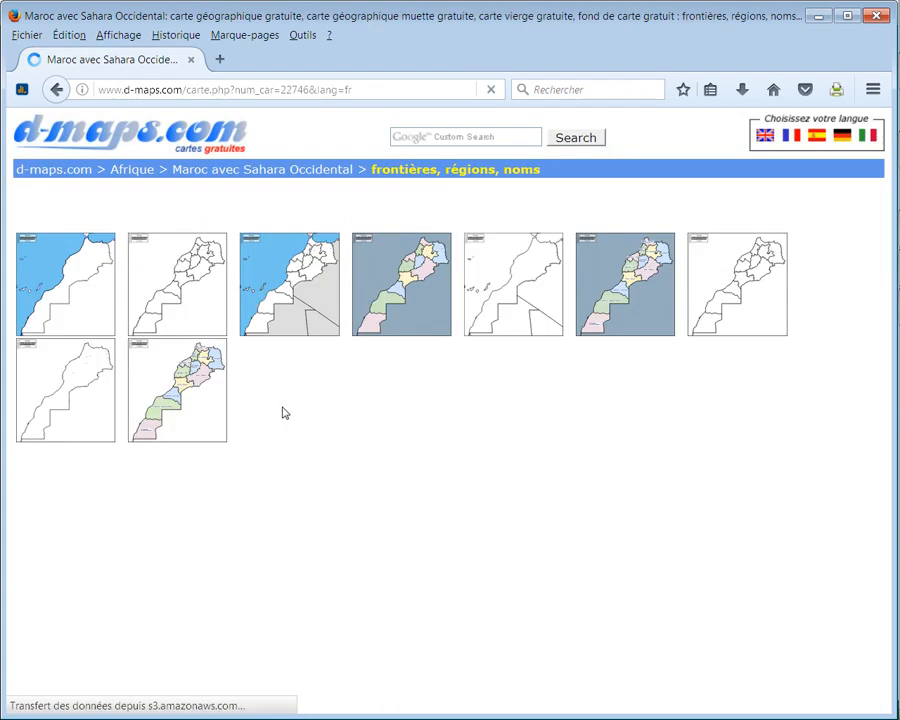
pyautogui.scroll(-5, 398, 446)
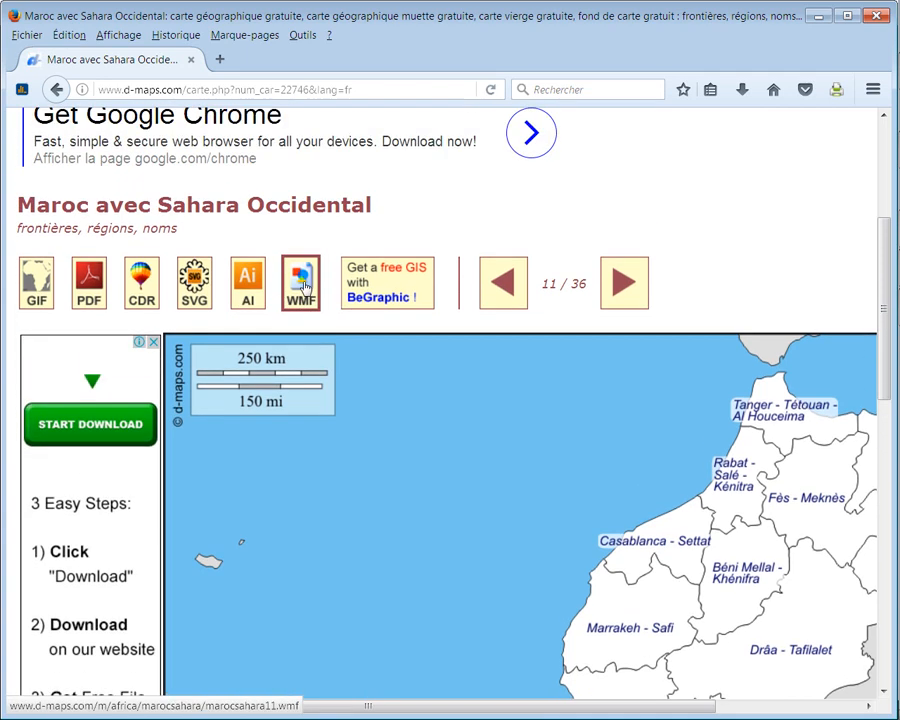
pyautogui.click(302, 286)
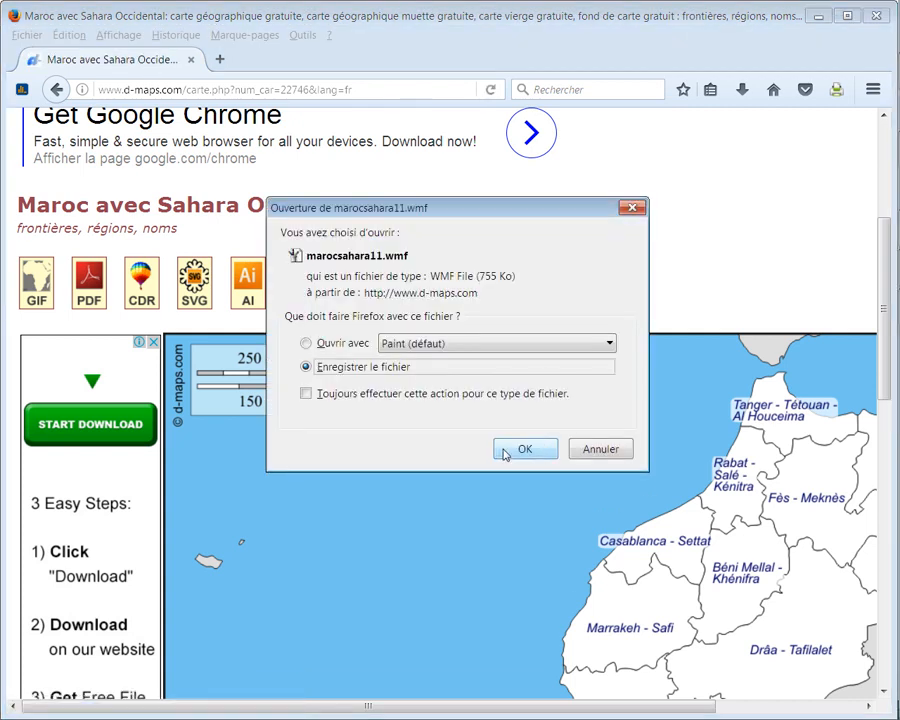
pyautogui.click(505, 453)
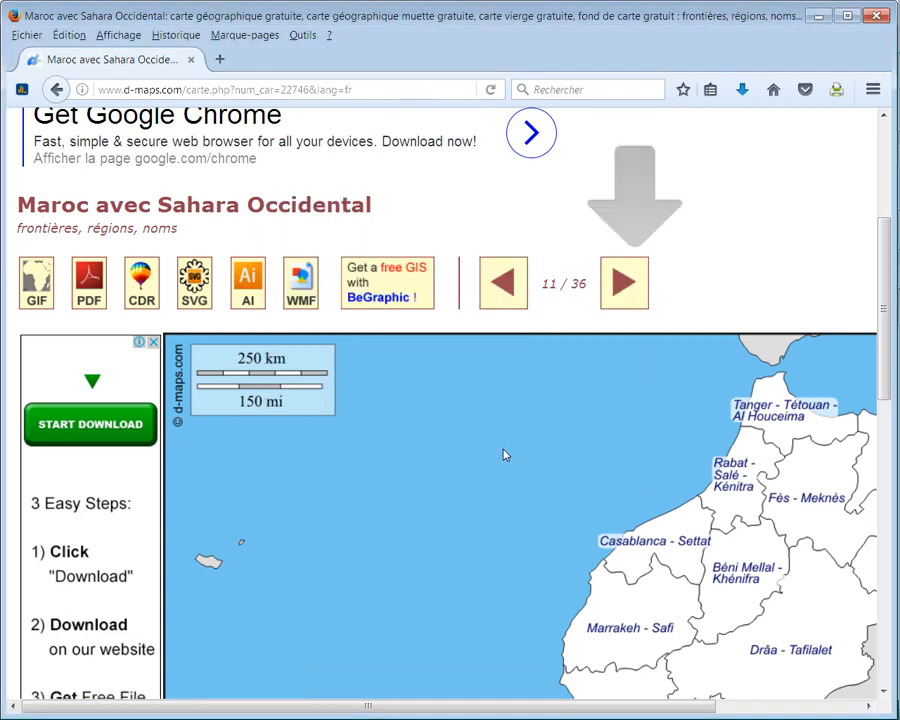
# Step: Return to the maroc workbook in Excel and insert the picture marocsahara11 from the Téléchargements folder on sheet Feuil1
pyautogui.click(743, 90)
pyautogui.moveTo(878, 222)
pyautogui.click(858, 150)
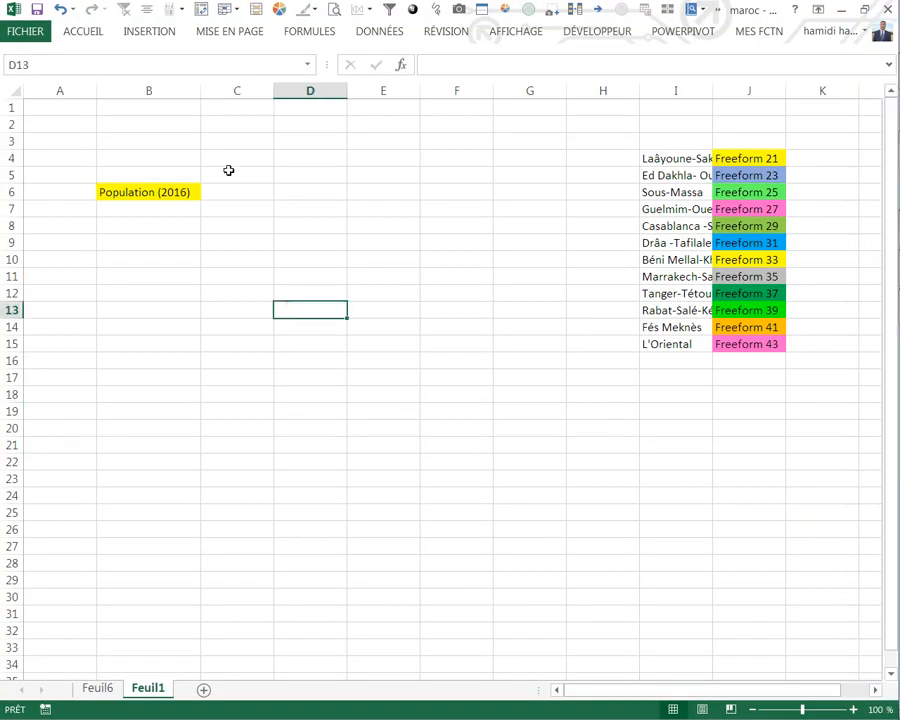
pyautogui.click(150, 36)
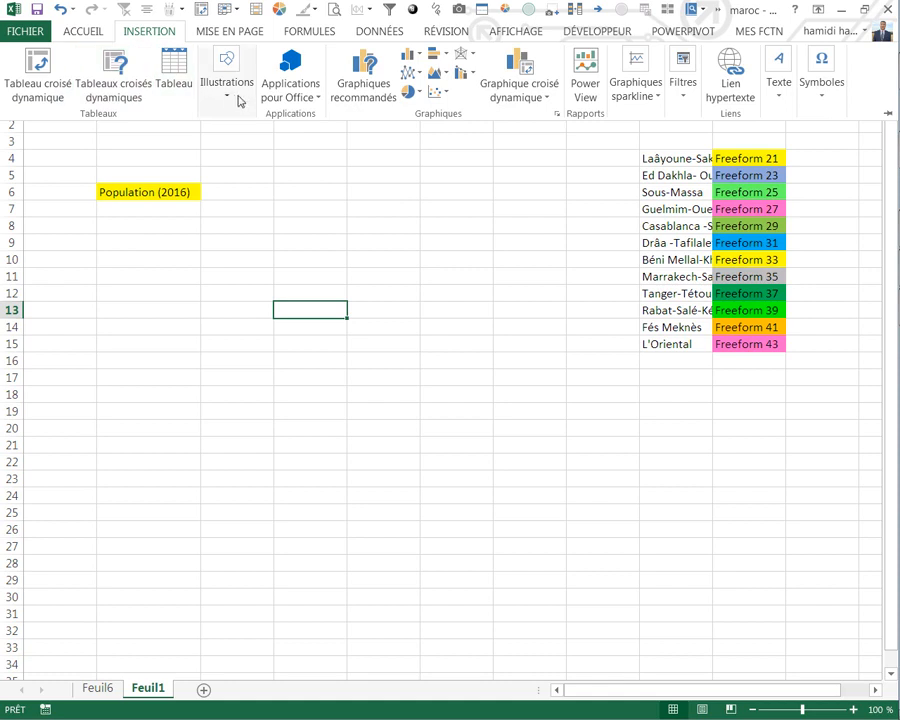
pyautogui.click(226, 100)
pyautogui.click(220, 152)
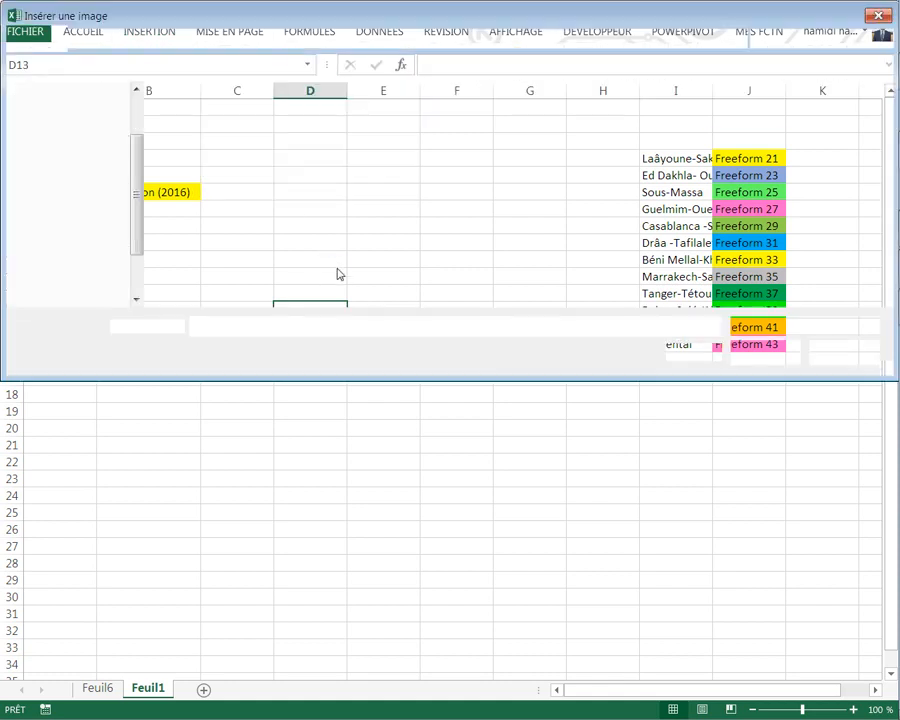
pyautogui.click(80, 194)
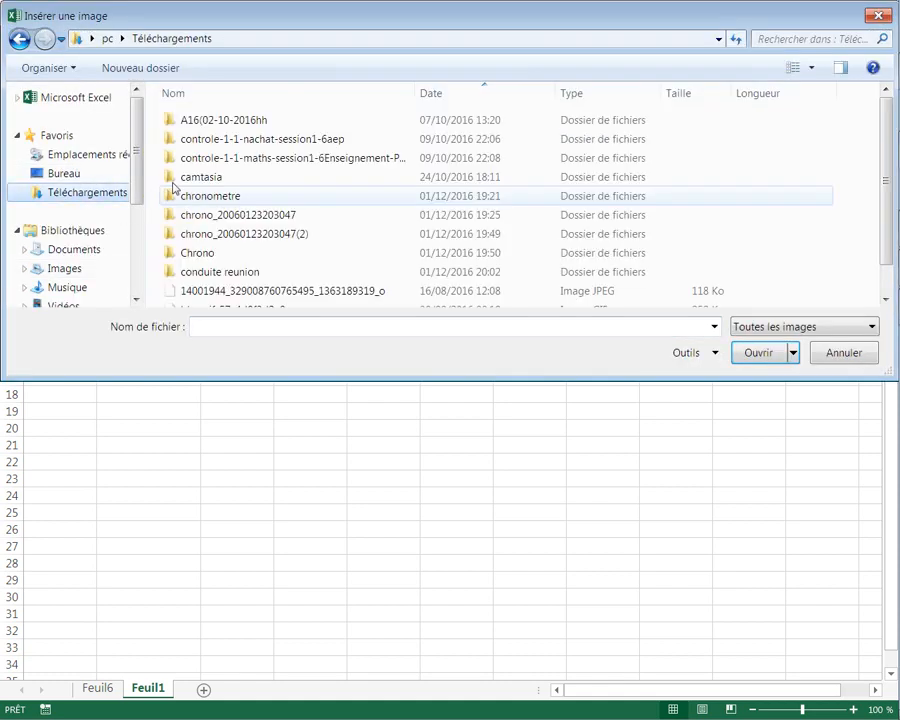
pyautogui.scroll(-2, 790, 230)
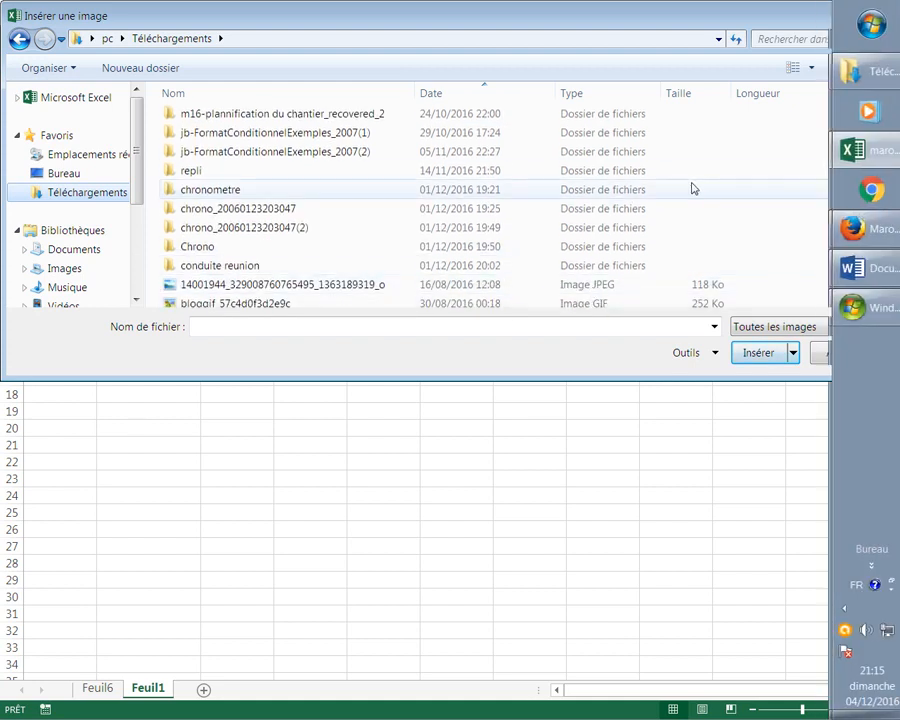
pyautogui.scroll(-1, 881, 180)
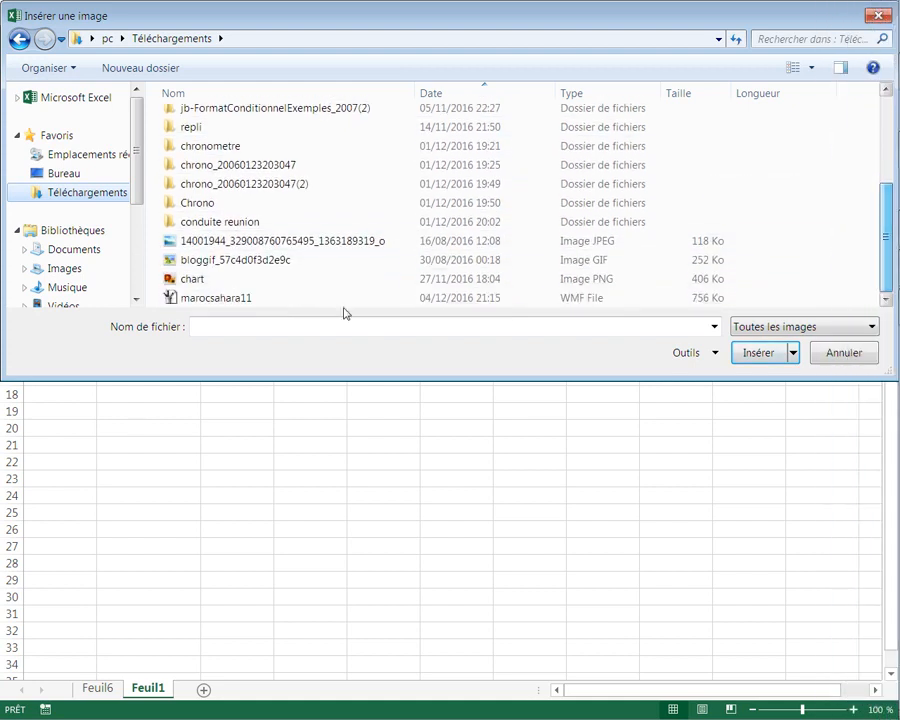
pyautogui.click(218, 300)
pyautogui.click(753, 353)
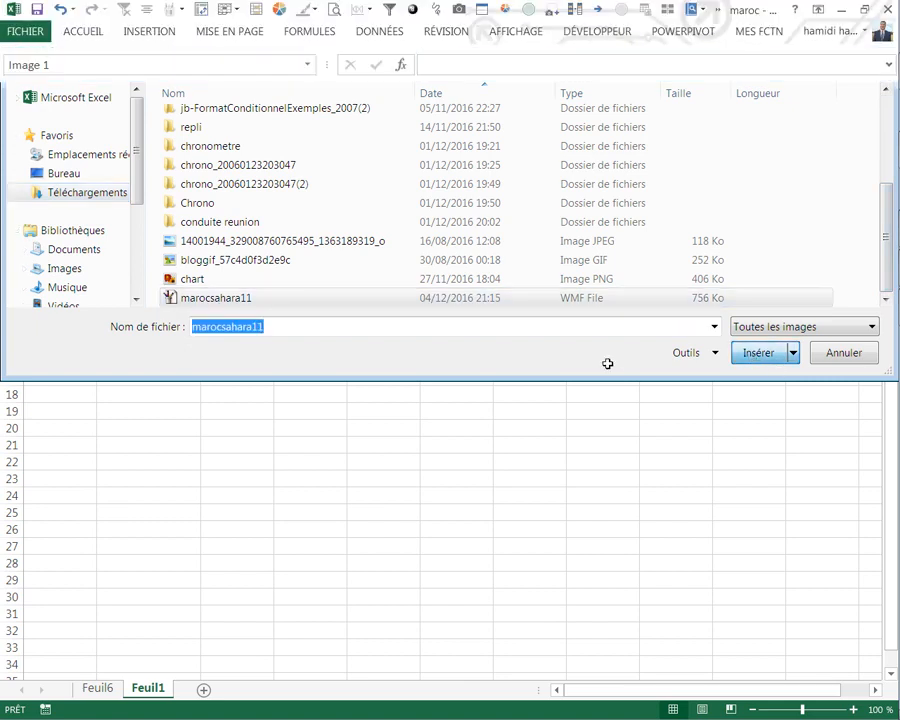
# Step: Move the map to the sheet's left edge just below row 8 and insert a blank column before column I
pyautogui.moveTo(454, 377); pyautogui.dragTo(200, 312)
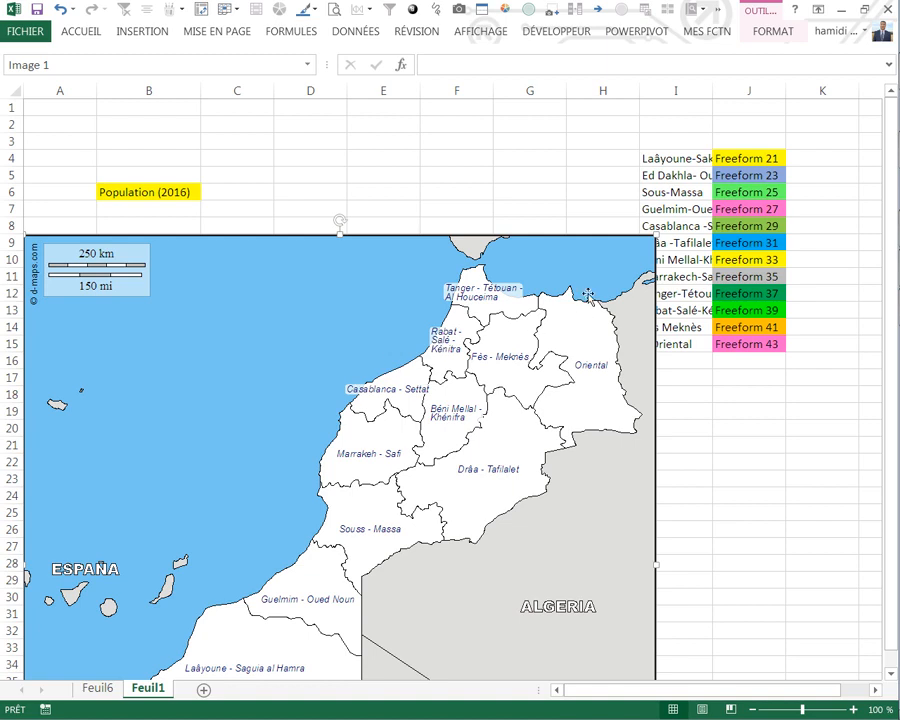
pyautogui.click(706, 411)
pyautogui.click(670, 90)
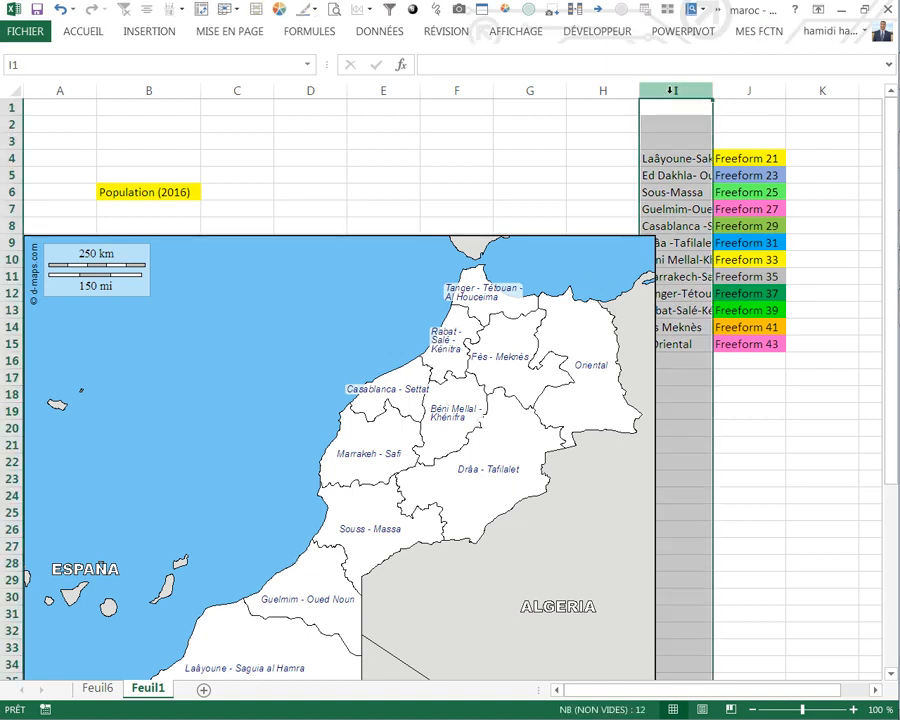
pyautogui.hotkey('ctrl', '+')
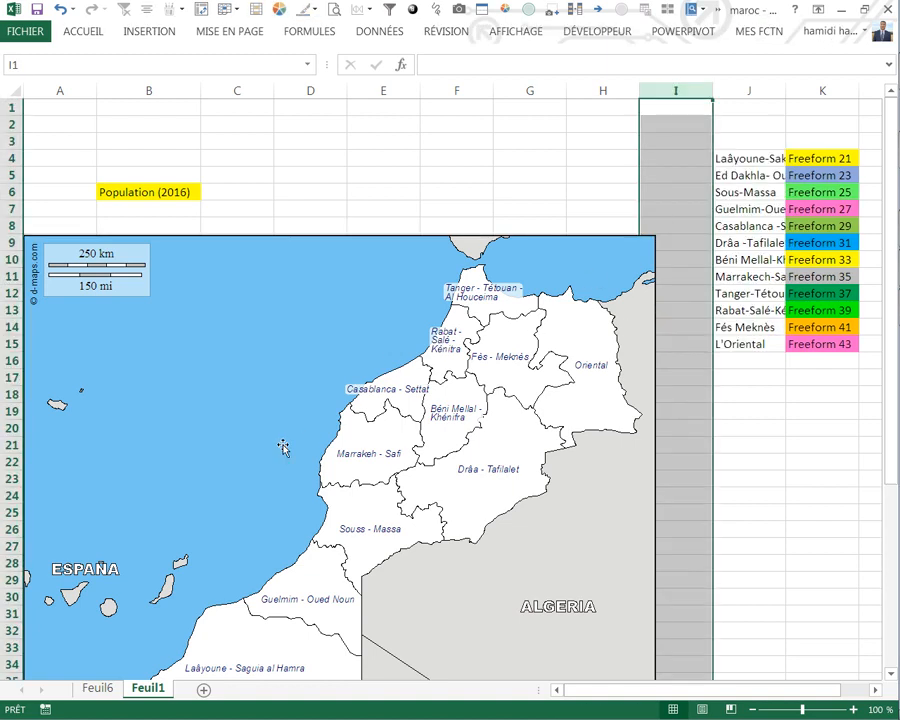
pyautogui.click(748, 478)
# Step: Ungroup the imported map picture, accepting its conversion to a Microsoft Office drawing object
pyautogui.click(327, 338)
pyautogui.rightClick(327, 338)
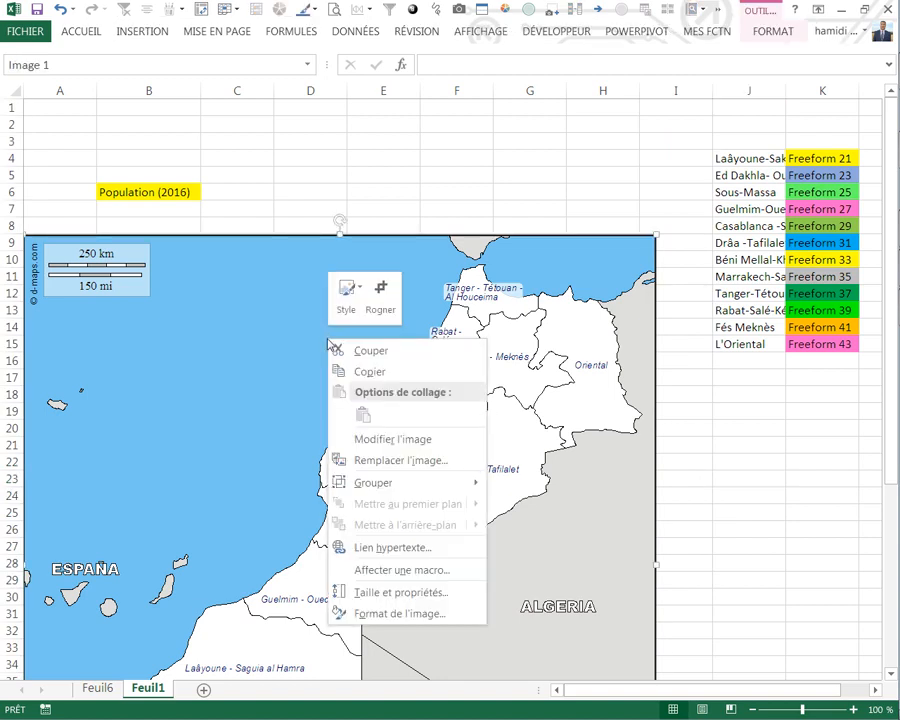
pyautogui.moveTo(368, 490)
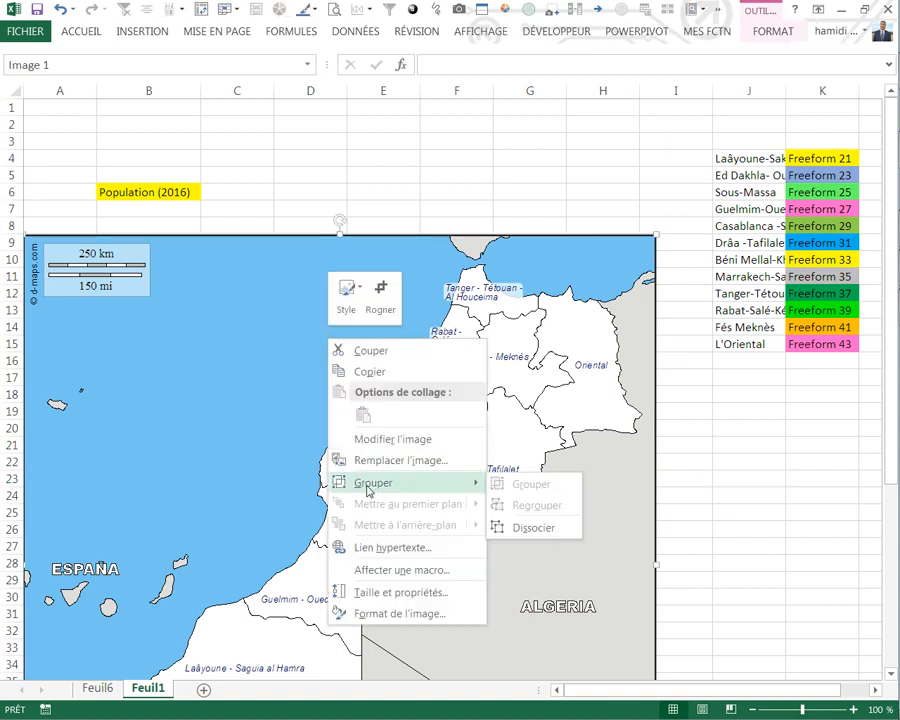
pyautogui.click(526, 528)
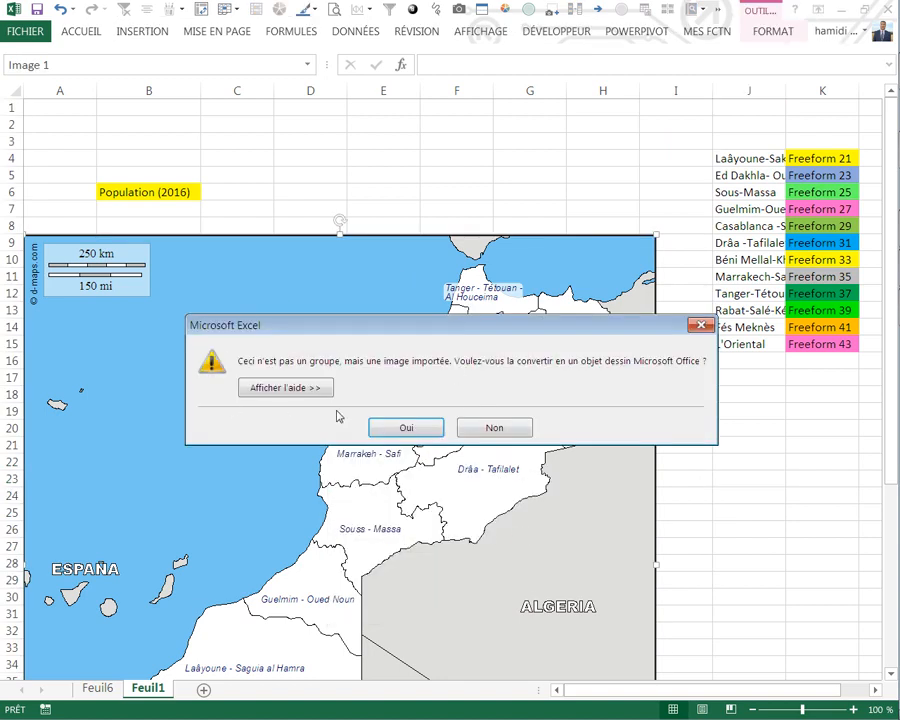
pyautogui.click(405, 428)
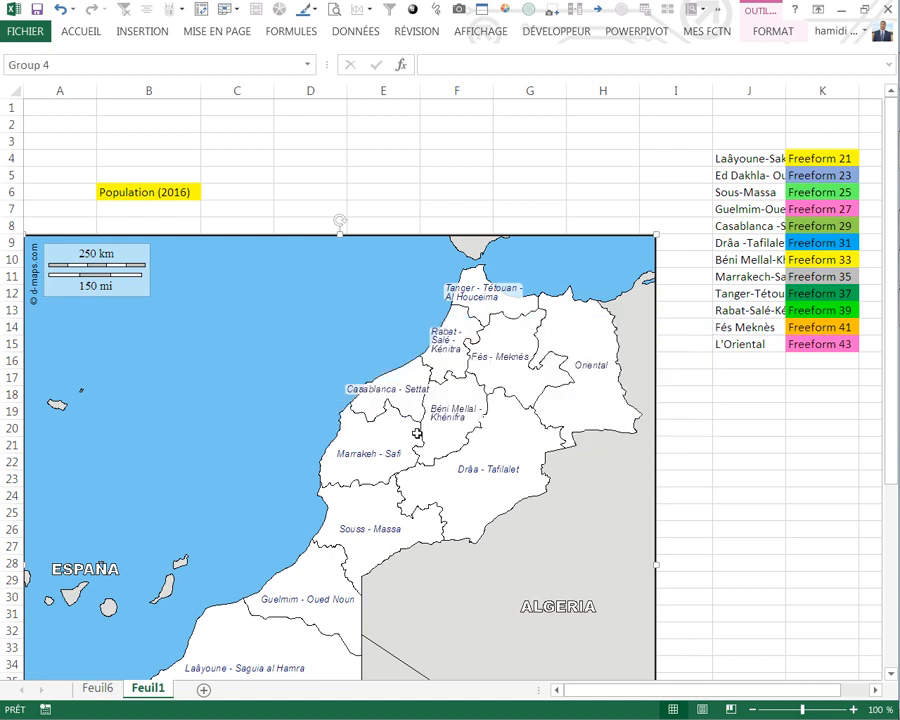
# Step: Ungroup the converted map drawing into its individual shapes and deselect them
pyautogui.rightClick(348, 335)
pyautogui.moveTo(498, 434)
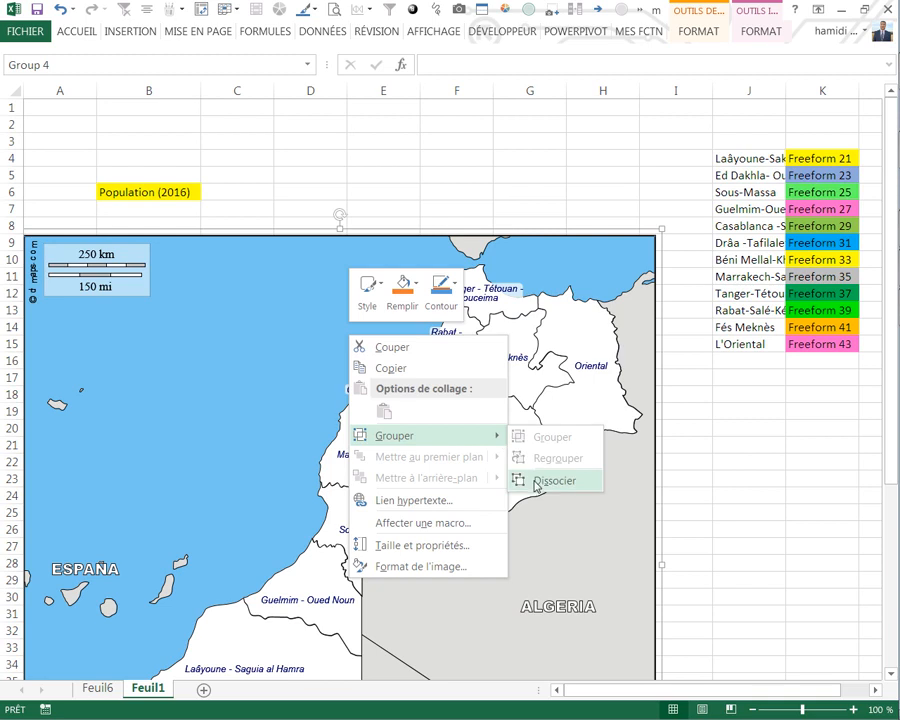
pyautogui.click(524, 478)
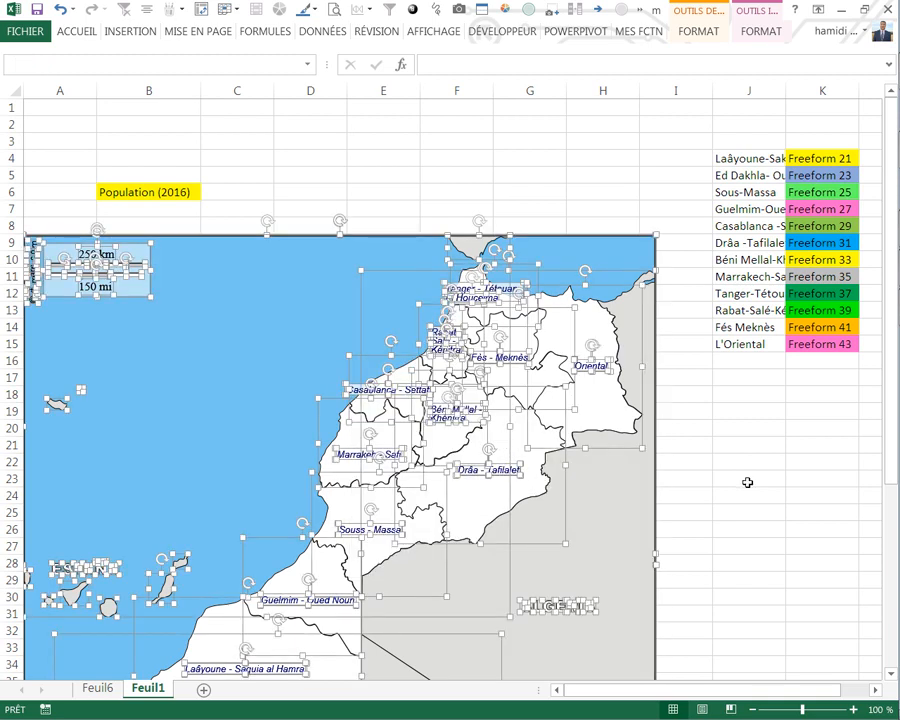
pyautogui.click(746, 480)
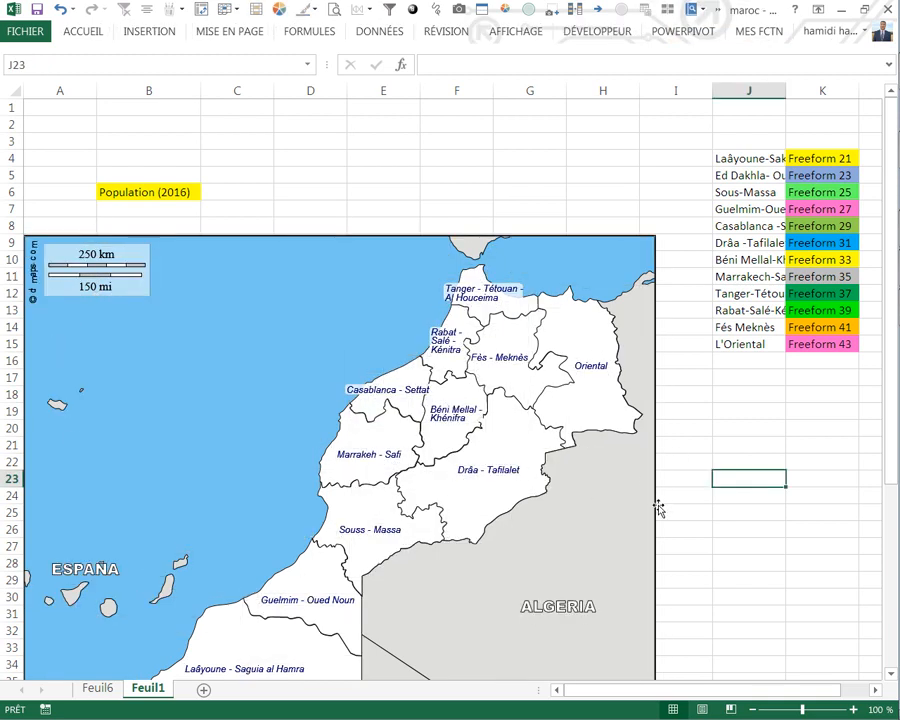
# Step: Delete the map's outer frame, the grey Algeria area, the blue sea background and Algeria's outline
pyautogui.click(655, 510)
pyautogui.press('Escape')
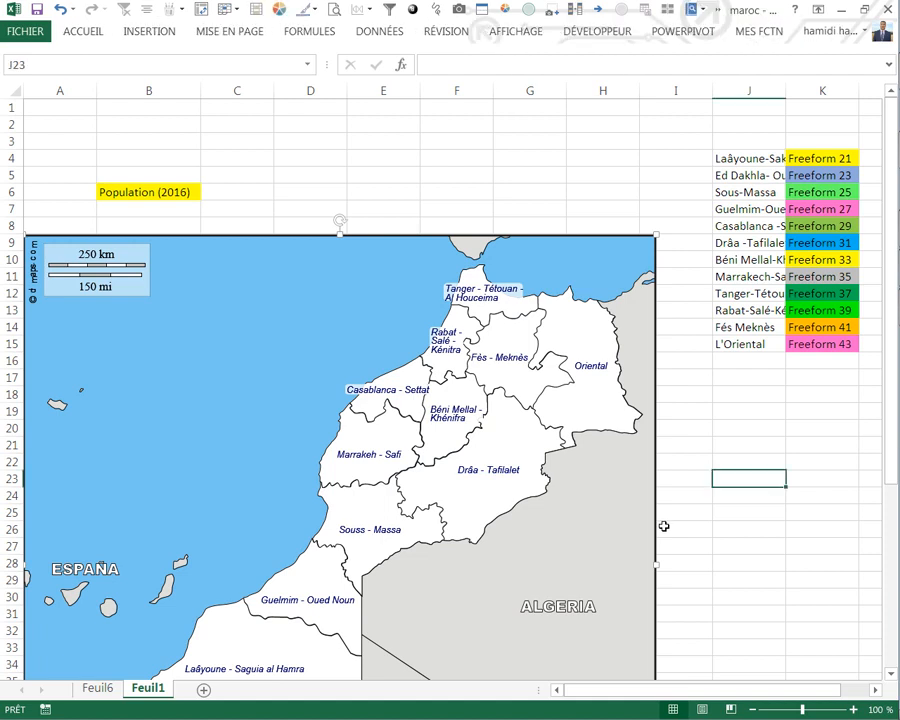
pyautogui.click(651, 520)
pyautogui.press('Delete')
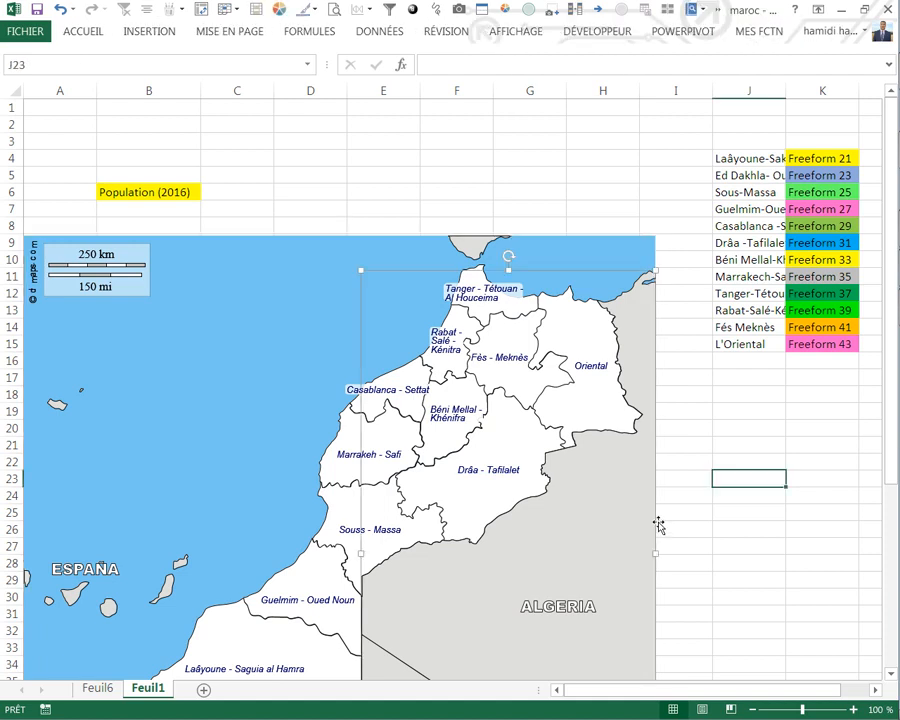
pyautogui.click(655, 516)
pyautogui.press('Escape')
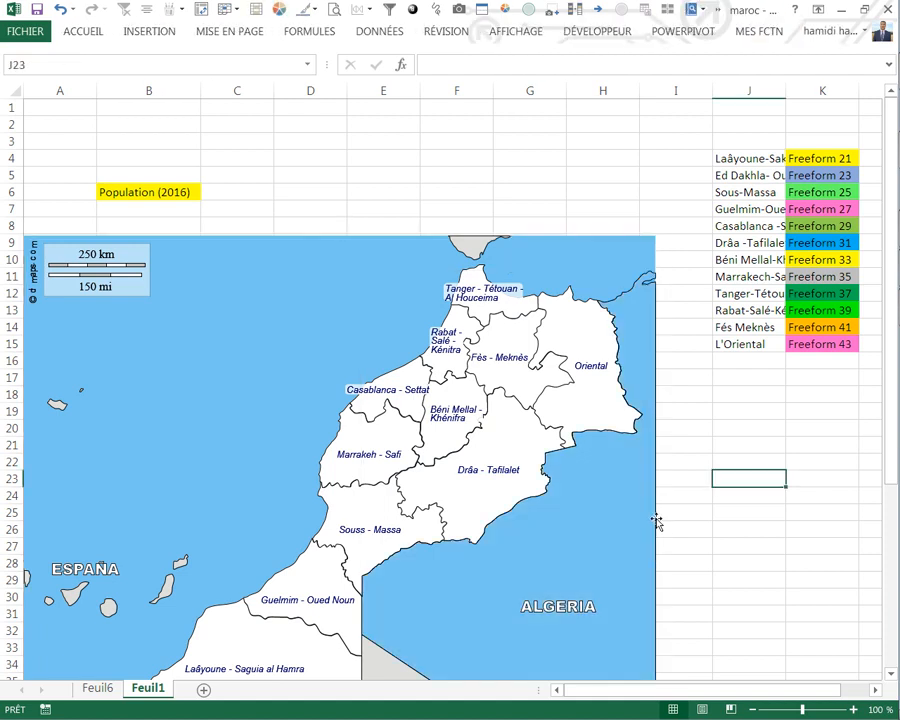
pyautogui.click(655, 520)
pyautogui.press('Delete')
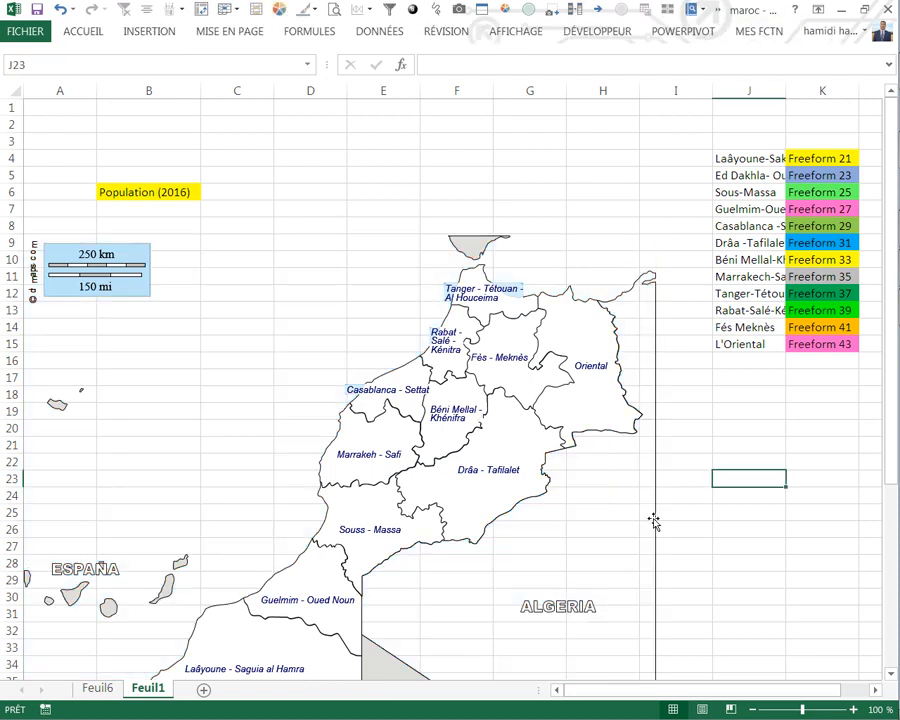
pyautogui.click(653, 518)
pyautogui.press('Delete')
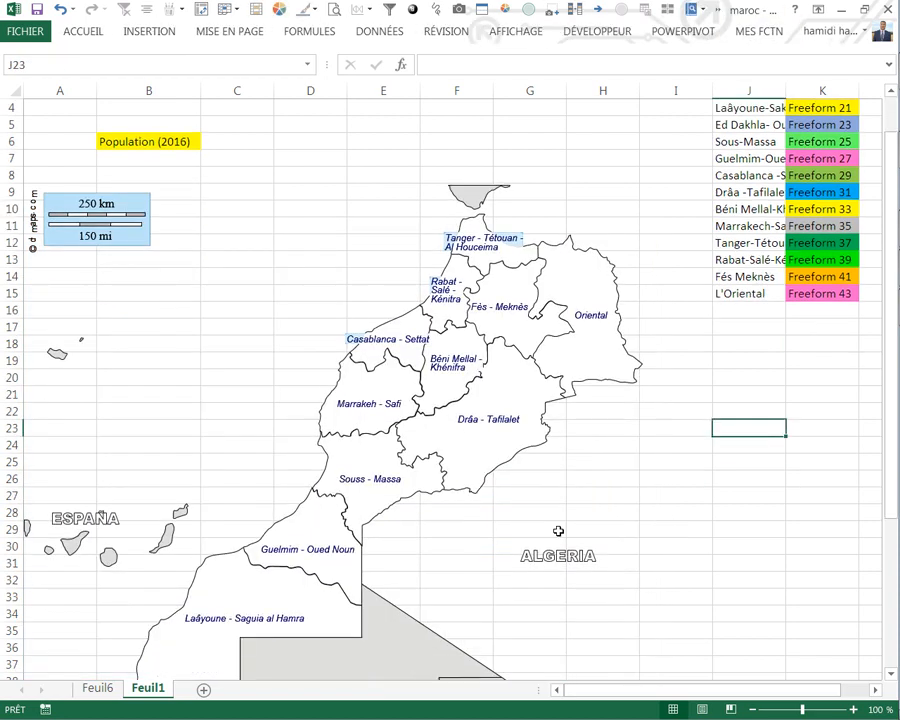
# Step: Delete the grey Mali and Mauritania areas and their border outlines in the southern part of the map
pyautogui.scroll(-5, 481, 557)
pyautogui.click(481, 557)
pyautogui.press('Delete')
pyautogui.click(420, 482)
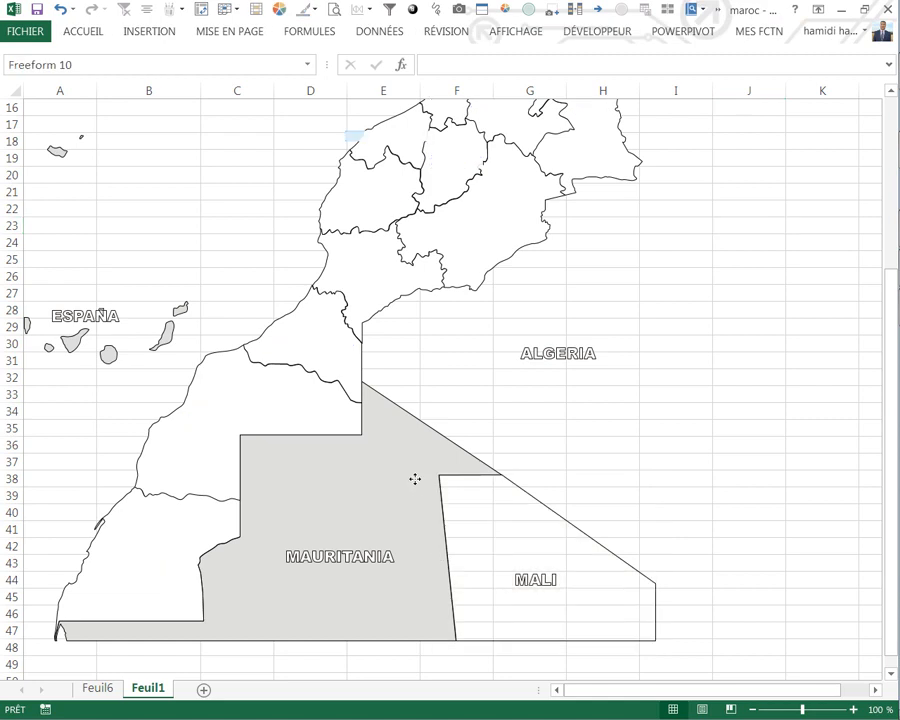
pyautogui.press('Delete')
pyautogui.click(463, 456)
pyautogui.press('Delete')
pyautogui.click(475, 462)
pyautogui.click(477, 477)
pyautogui.press('Delete')
# Step: Delete the outline of the grey Spanish landmass north of Tanger
pyautogui.scroll(5, 484, 300)
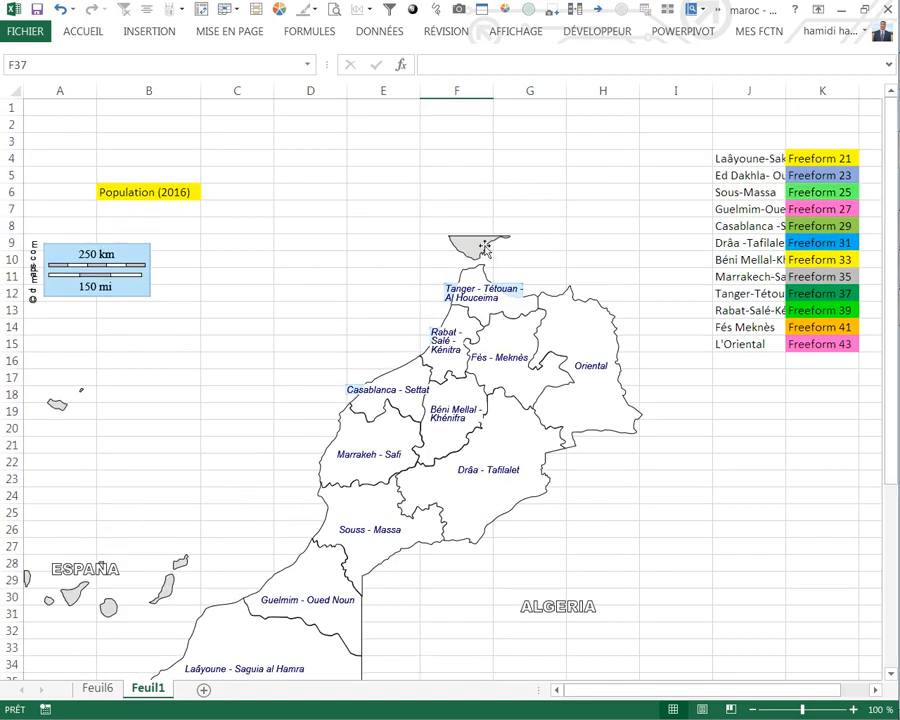
pyautogui.click(484, 230)
pyautogui.press('Delete')
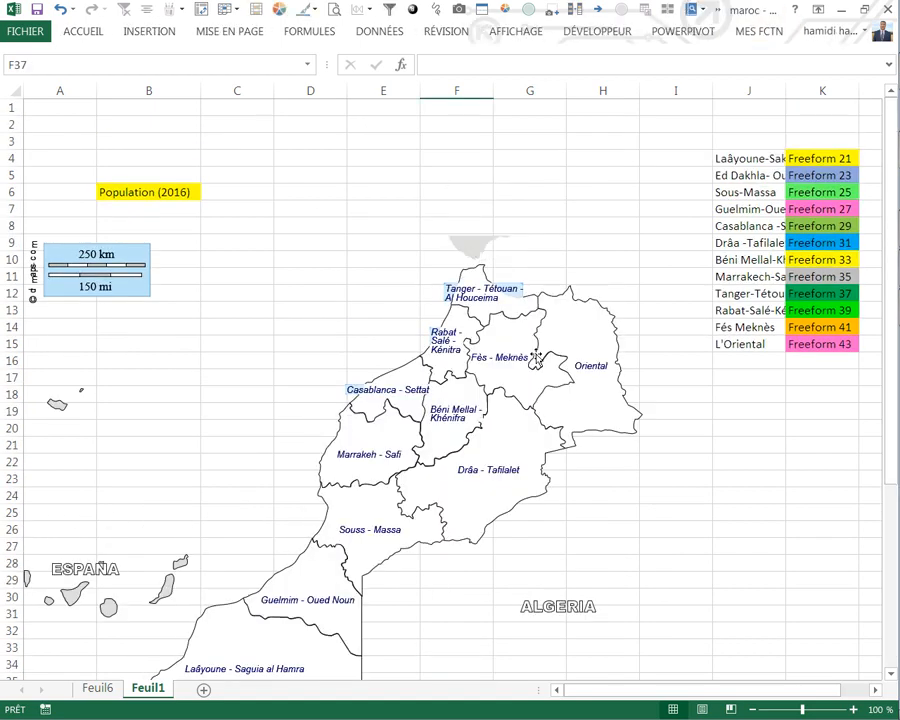
# Step: Select the region shapes on the map one by one and check their shape names against the Freeform list in column K
pyautogui.click(669, 498)
pyautogui.click(605, 416)
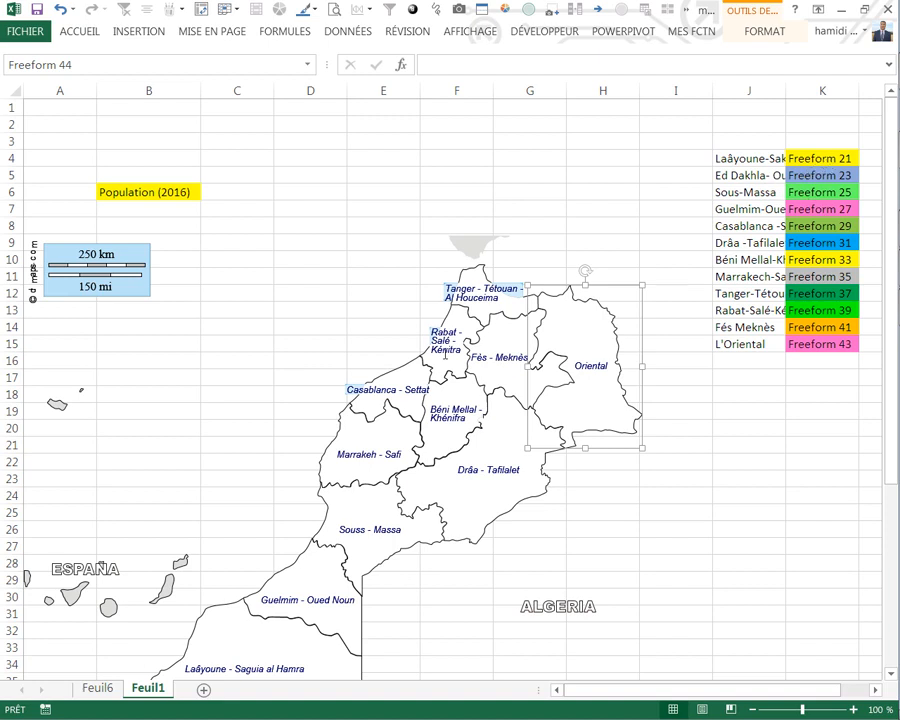
pyautogui.click(482, 272)
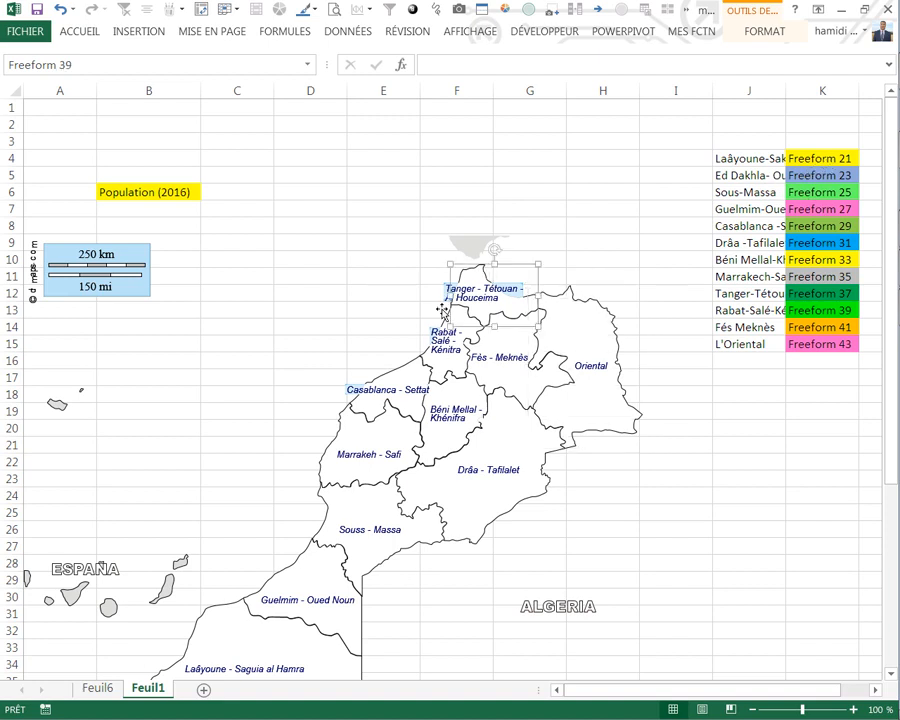
pyautogui.click(390, 380)
pyautogui.click(330, 440)
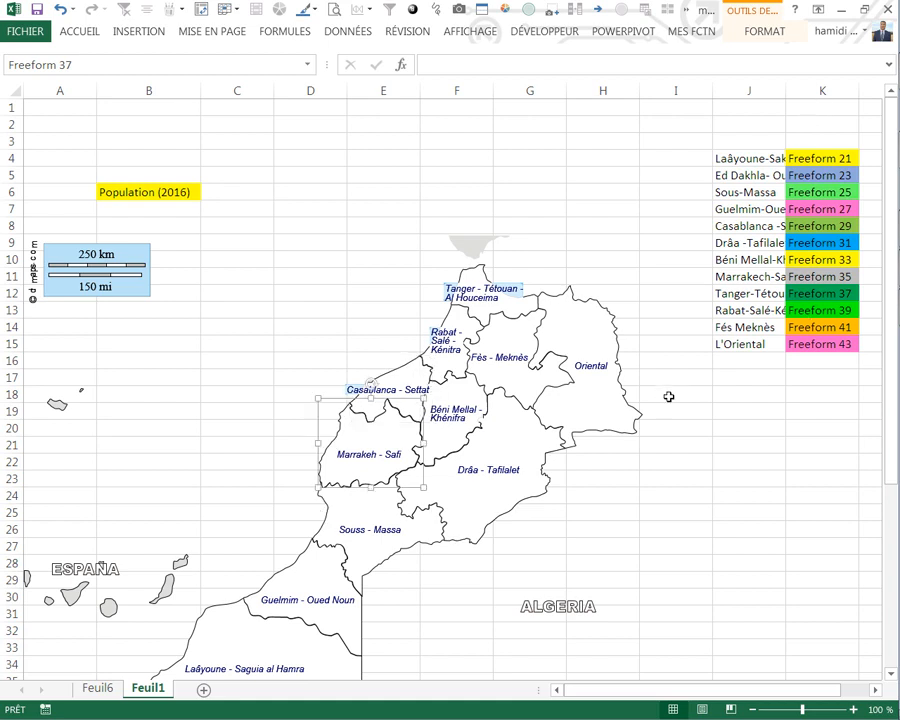
pyautogui.scroll(-3, 255, 369)
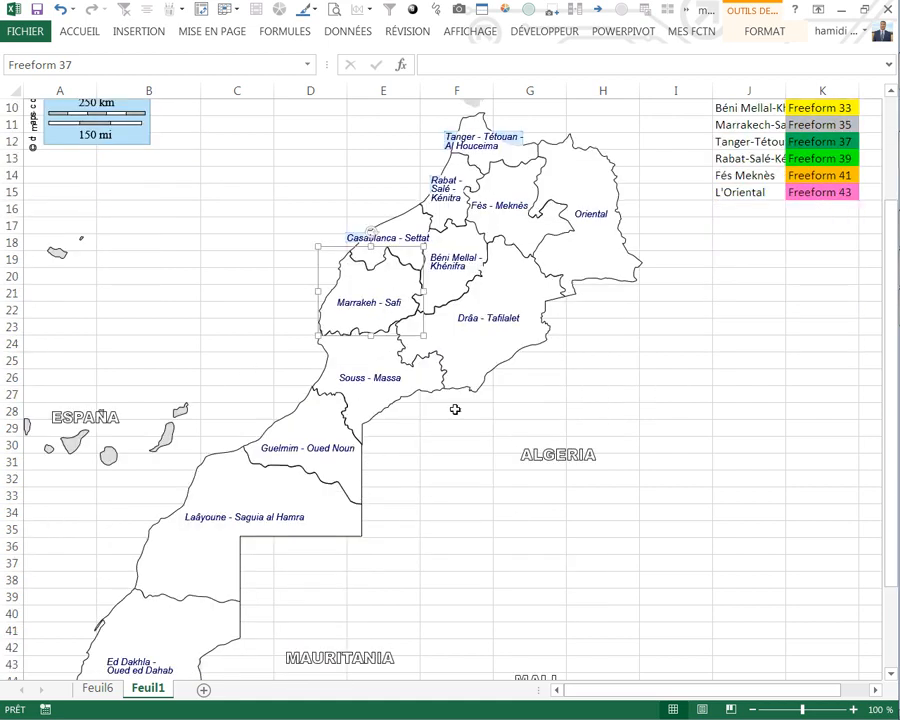
pyautogui.scroll(3, 630, 292)
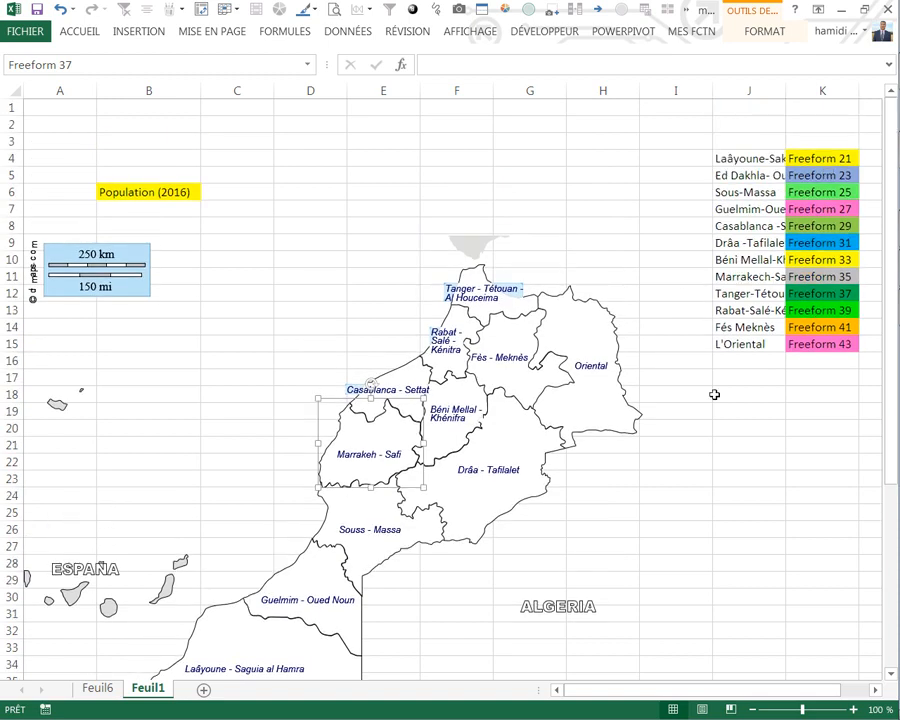
pyautogui.scroll(-2, 598, 416)
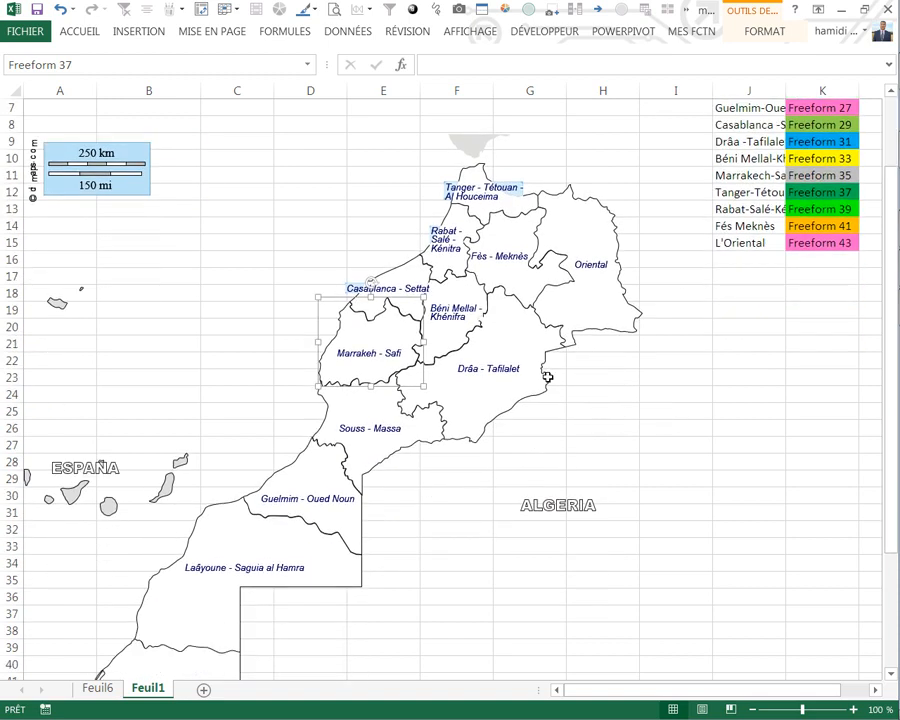
pyautogui.click(356, 512)
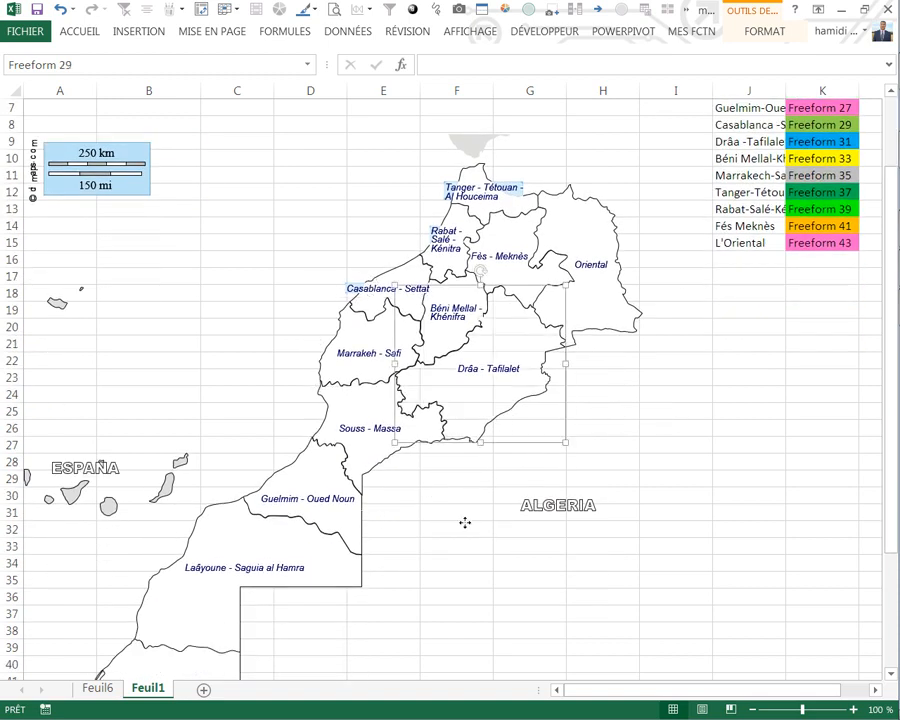
pyautogui.scroll(2, 670, 396)
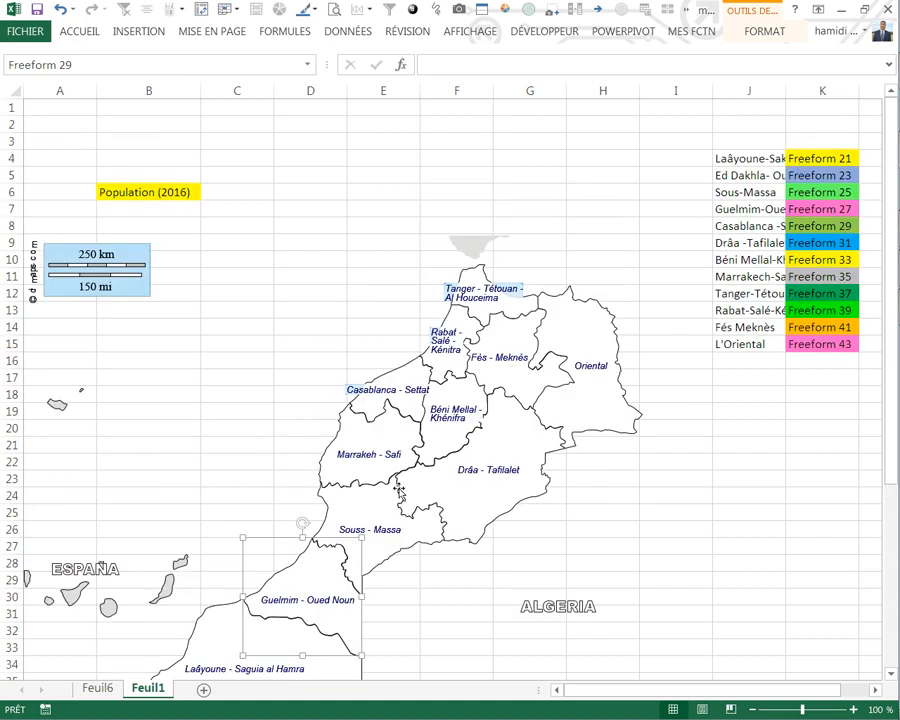
pyautogui.click(334, 431)
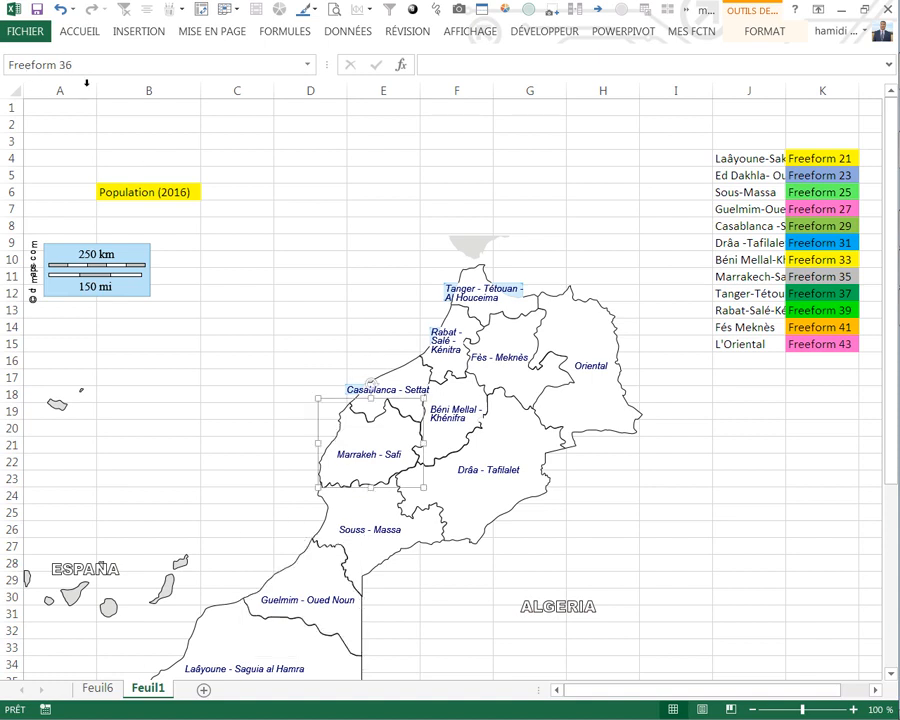
pyautogui.click(283, 577)
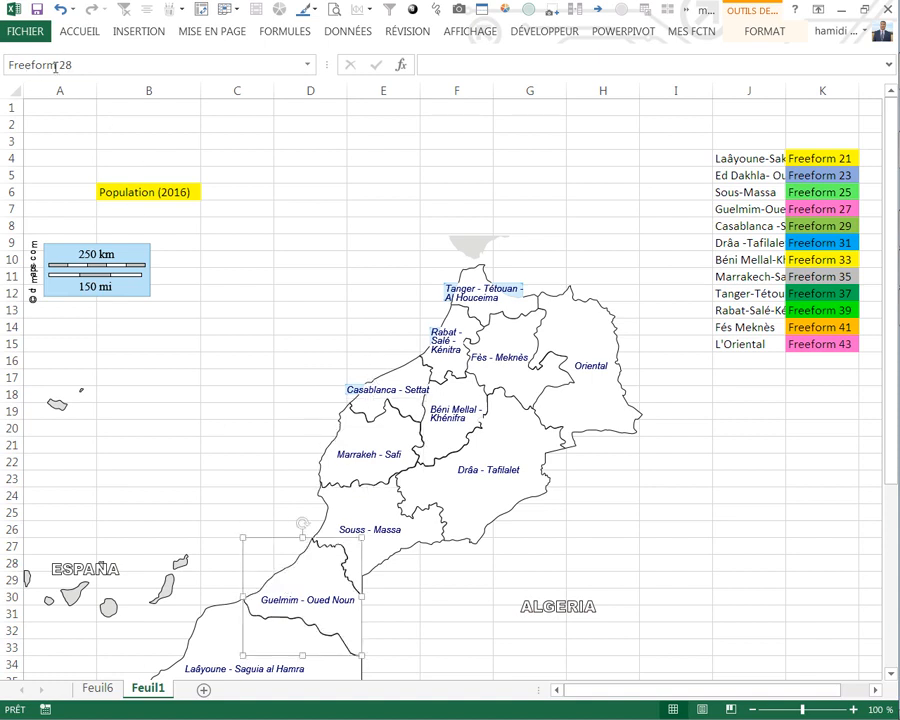
pyautogui.click(764, 413)
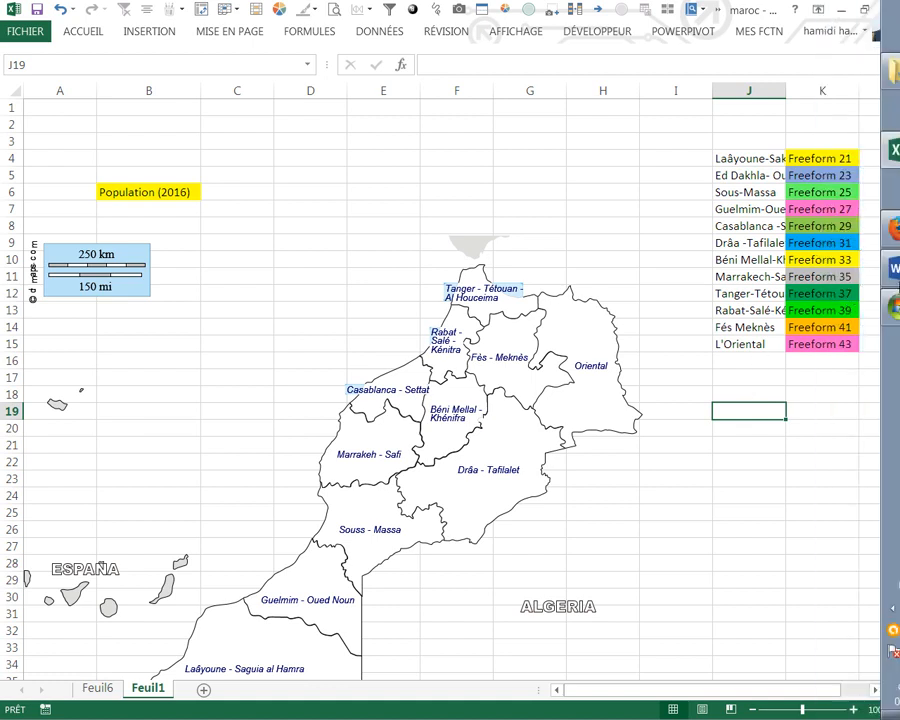
# Step: Switch to the Word document, copy the whole macro code from the Sheets("feuil6") line to Next c, and return to Excel
pyautogui.click(882, 280)
pyautogui.click(268, 448)
pyautogui.moveTo(268, 448); pyautogui.dragTo(170, 228)
pyautogui.hotkey('ctrl', 'c')
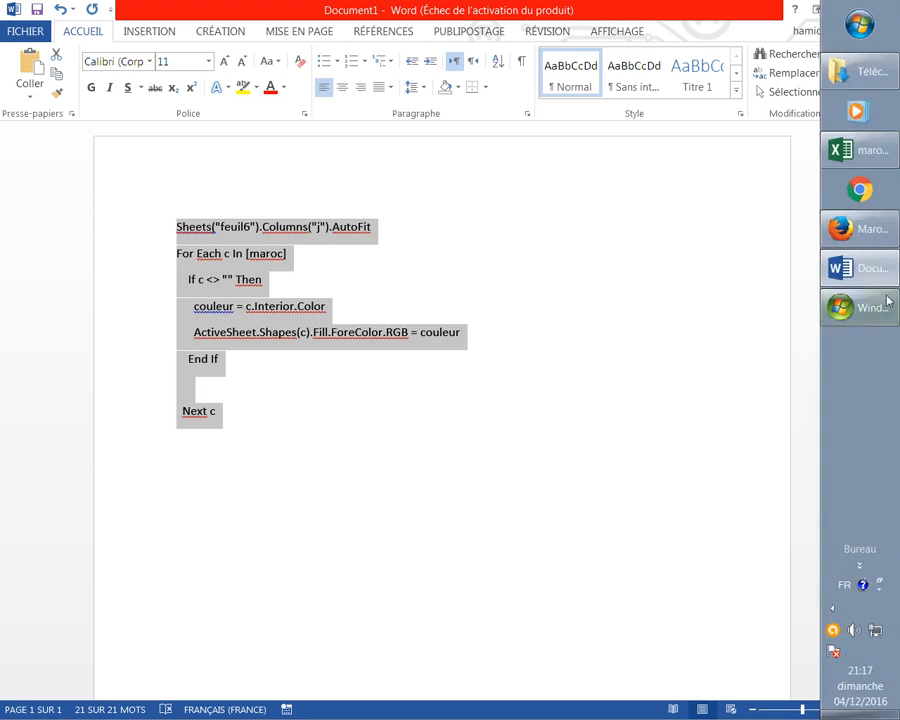
pyautogui.click(873, 163)
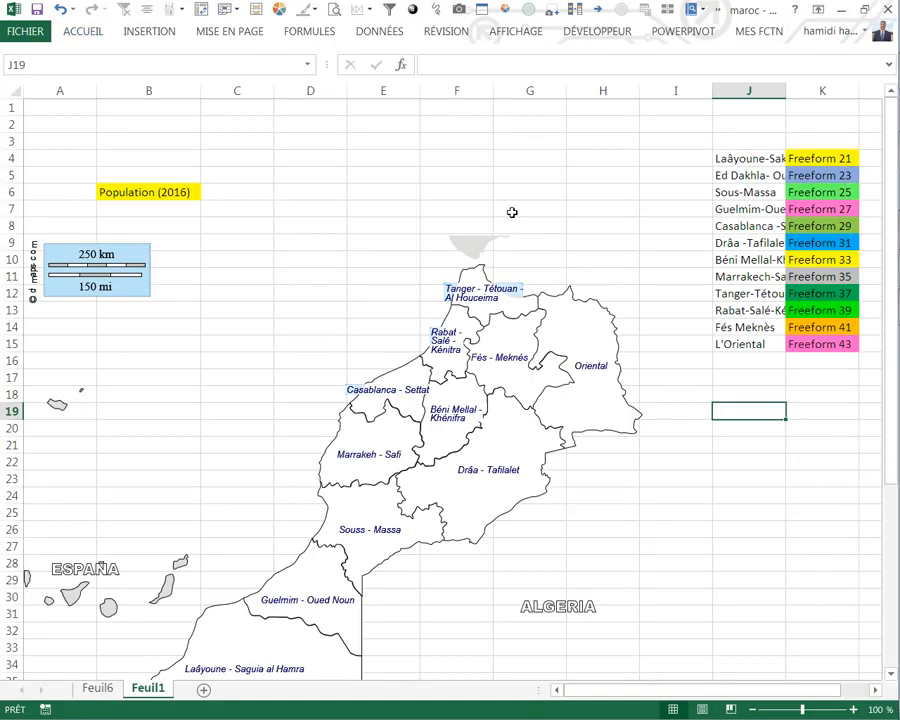
# Step: Add a Worksheet_SelectionChange procedure to Feuil1's VBA module, paste the copied colouring code into it and close the editor
pyautogui.click(569, 37)
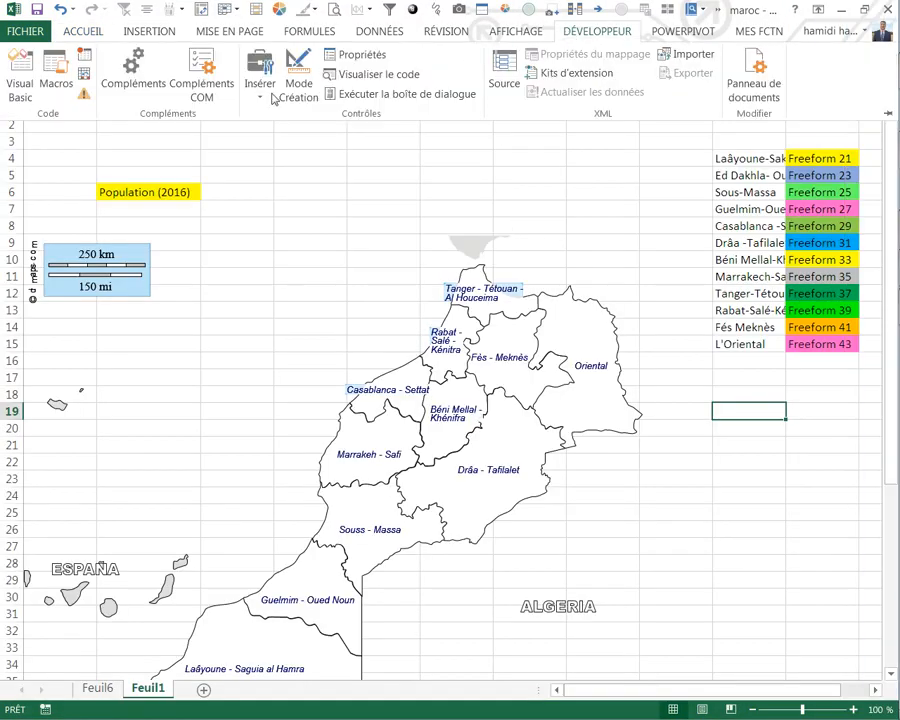
pyautogui.click(24, 92)
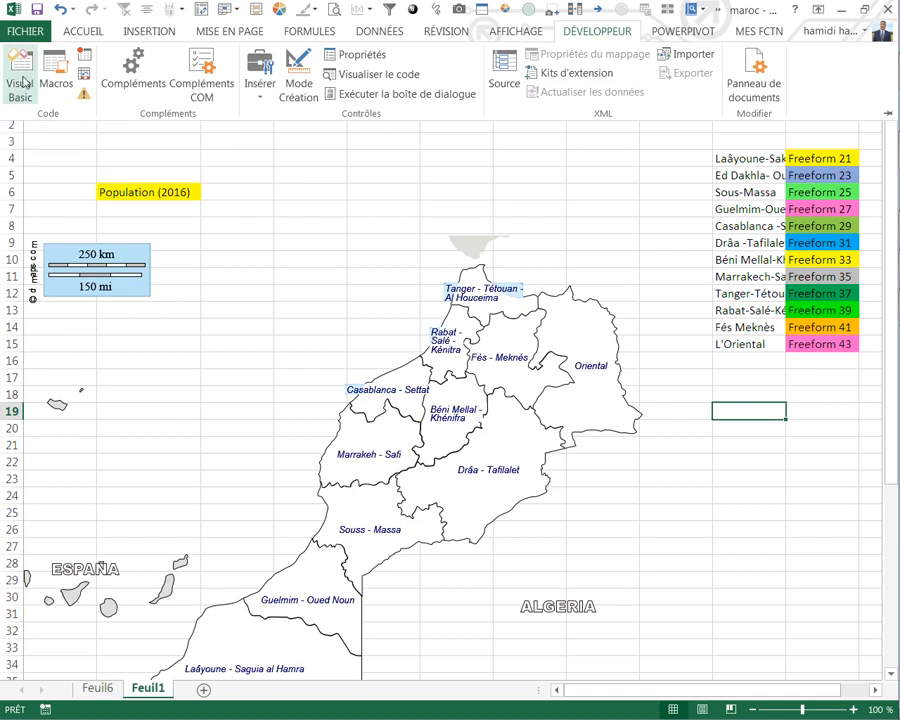
pyautogui.doubleClick(117, 331)
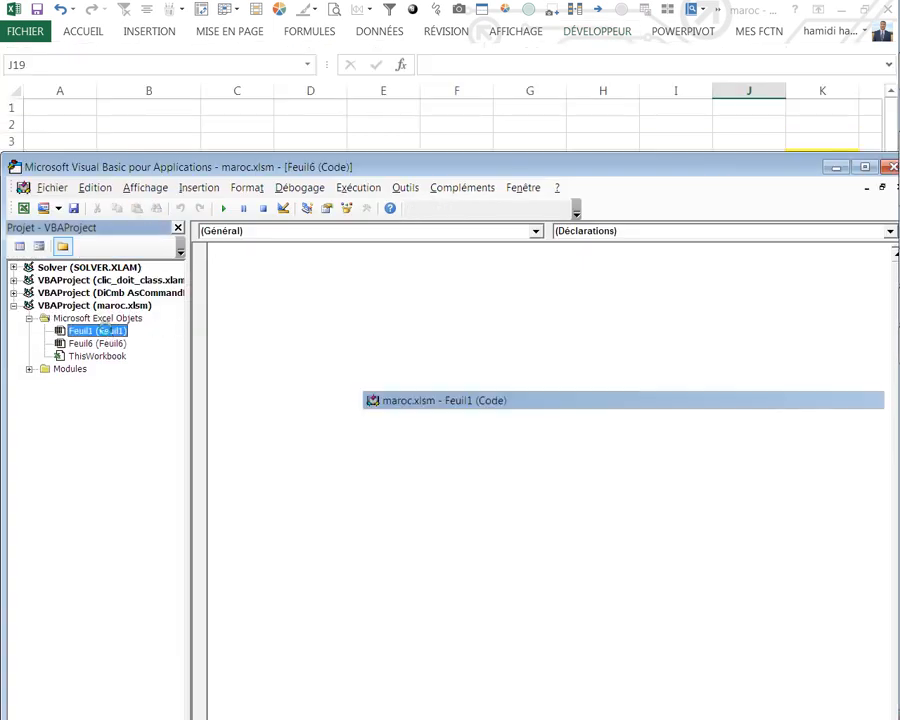
pyautogui.click(534, 230)
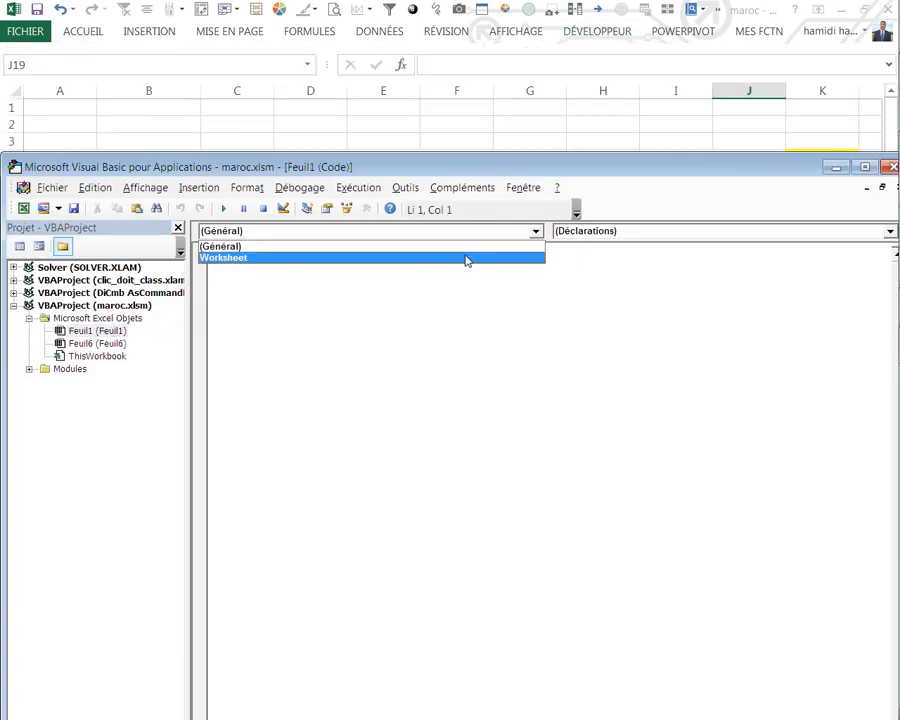
pyautogui.click(216, 259)
pyautogui.hotkey('ctrl', 'v')
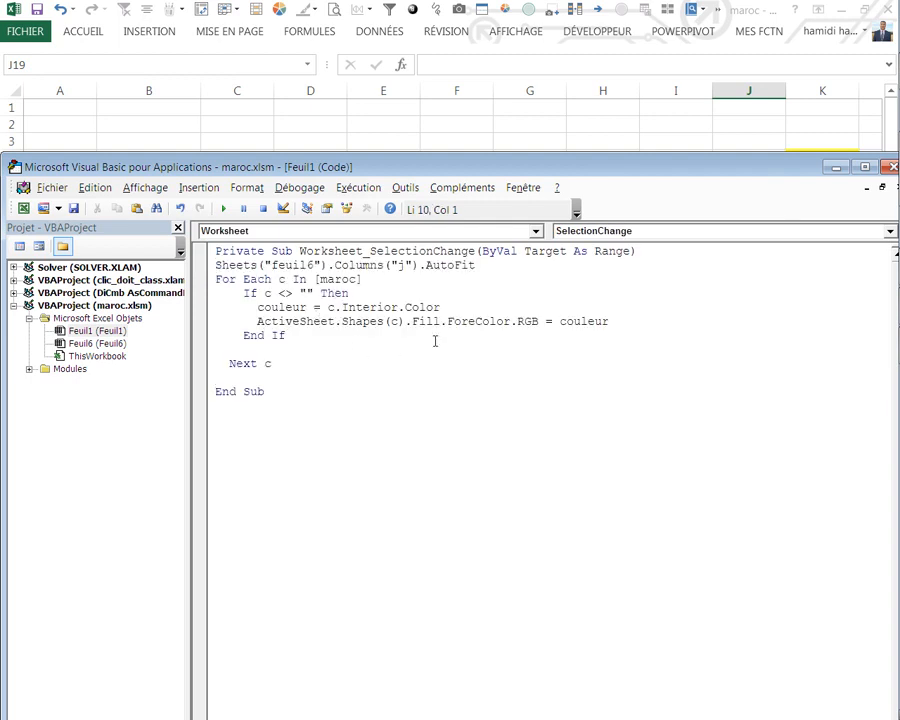
pyautogui.moveTo(768, 180); pyautogui.dragTo(622, 205)
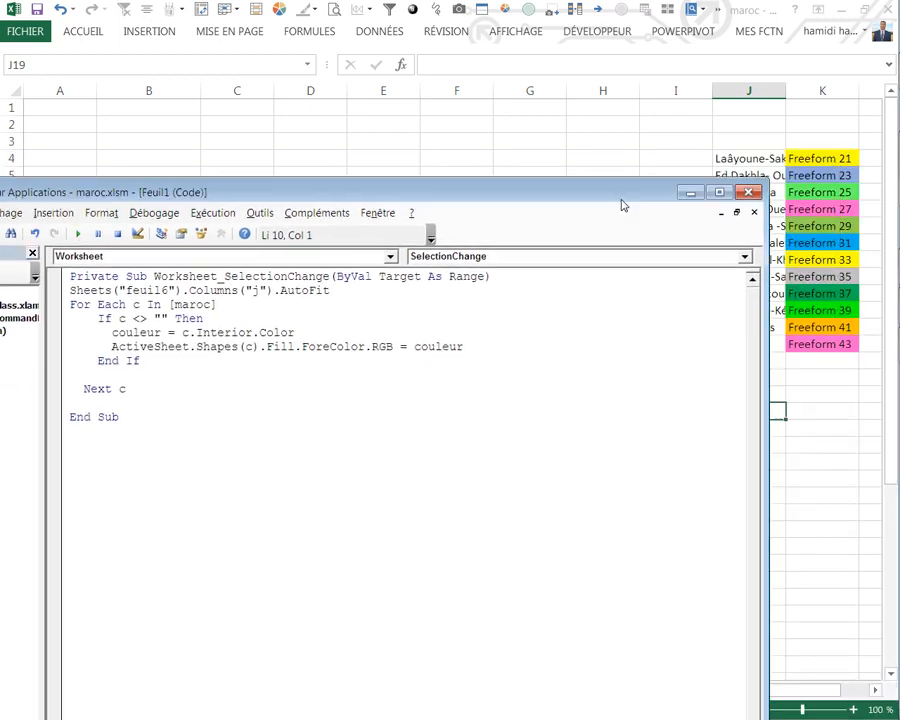
pyautogui.click(748, 192)
# Step: Test the SelectionChange macro from an empty cell, inspect the highlighted line in the debugger and stop debugging
pyautogui.click(548, 211)
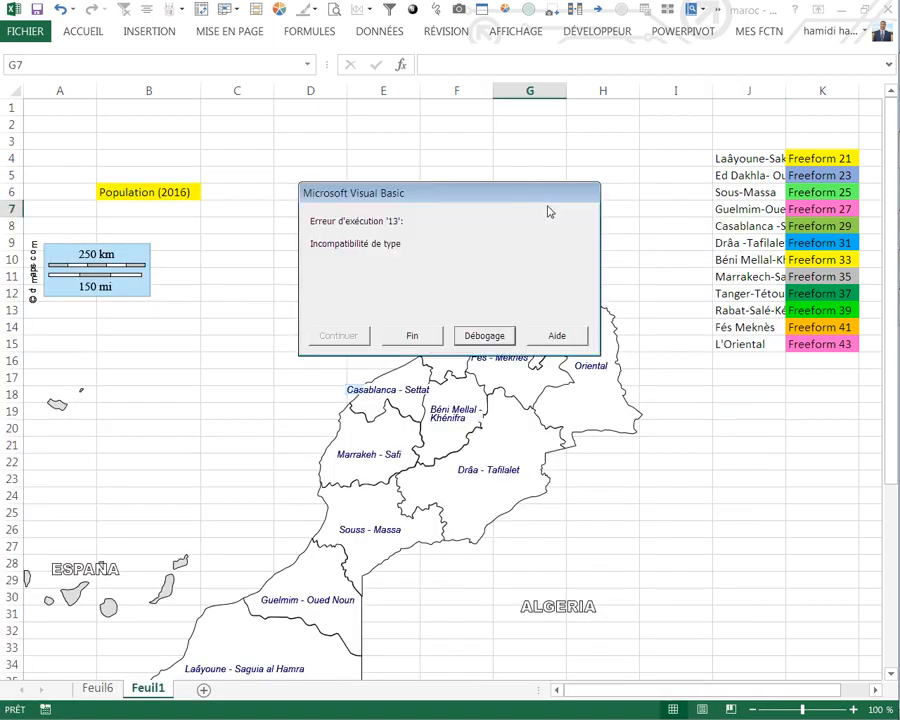
pyautogui.click(472, 338)
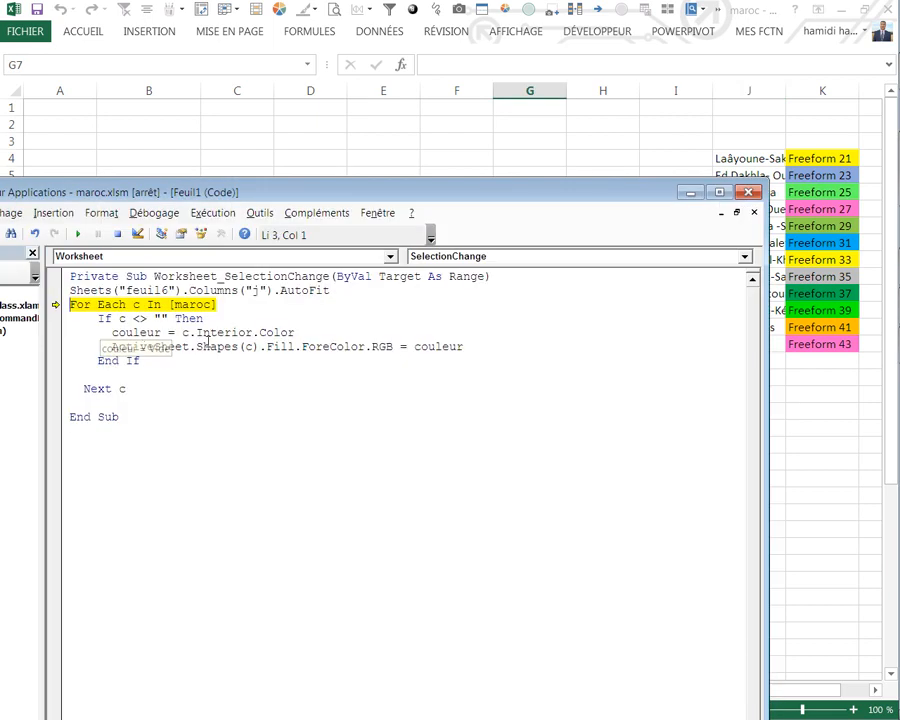
pyautogui.click(749, 193)
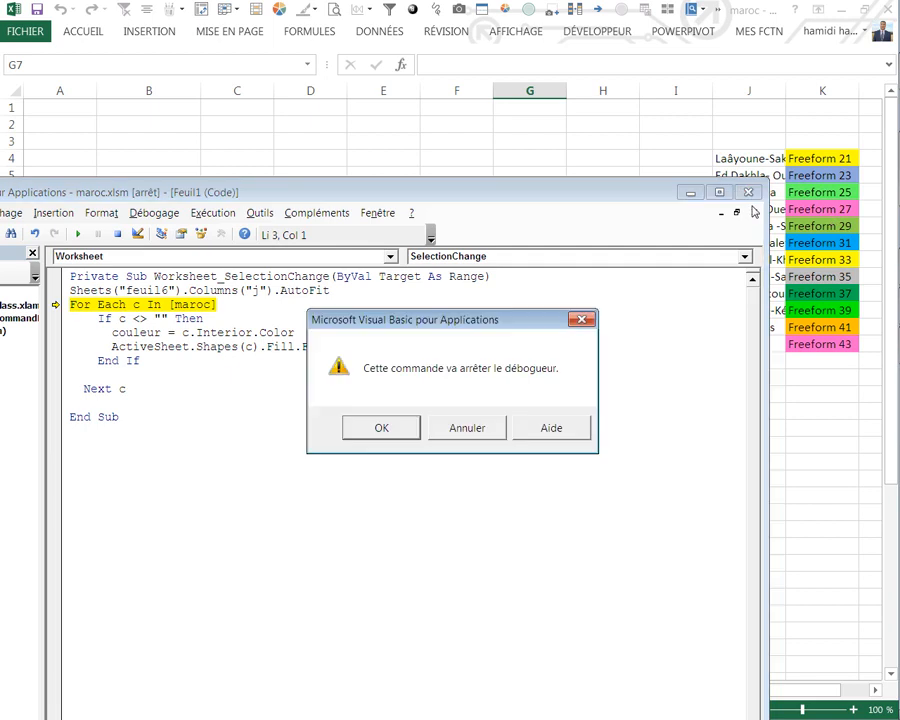
pyautogui.click(408, 432)
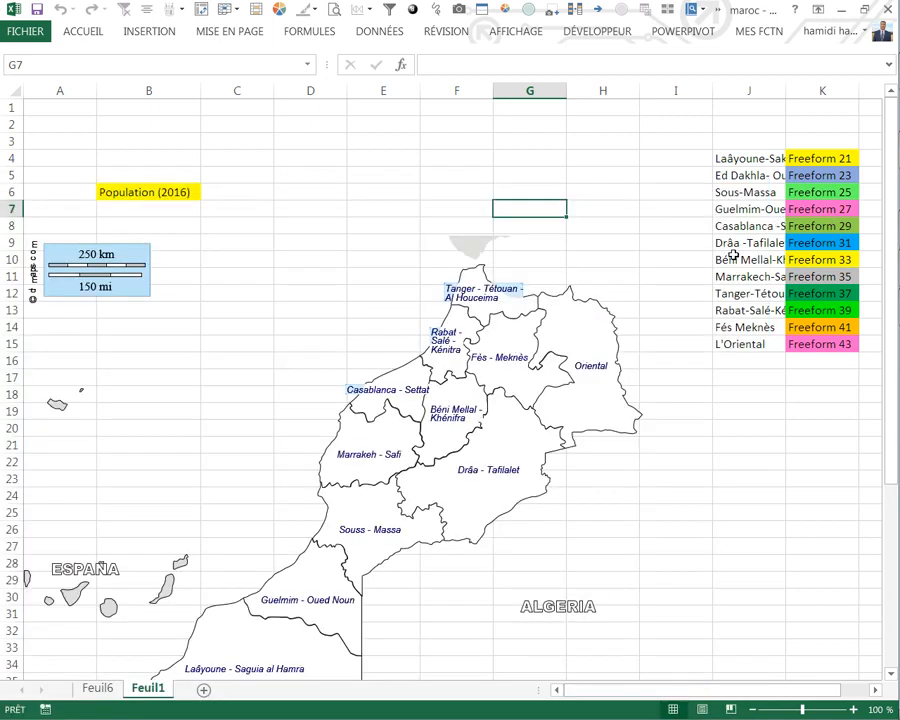
# Step: Give the Freeform name cells K4:K15 the range name maroc
pyautogui.moveTo(806, 155); pyautogui.dragTo(810, 340)
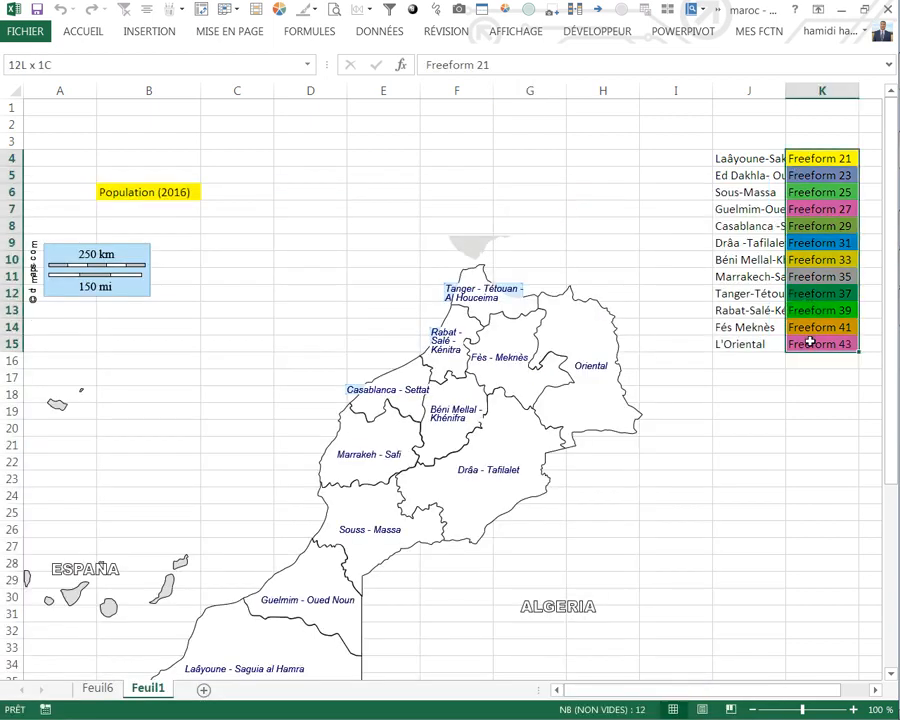
pyautogui.click(436, 338)
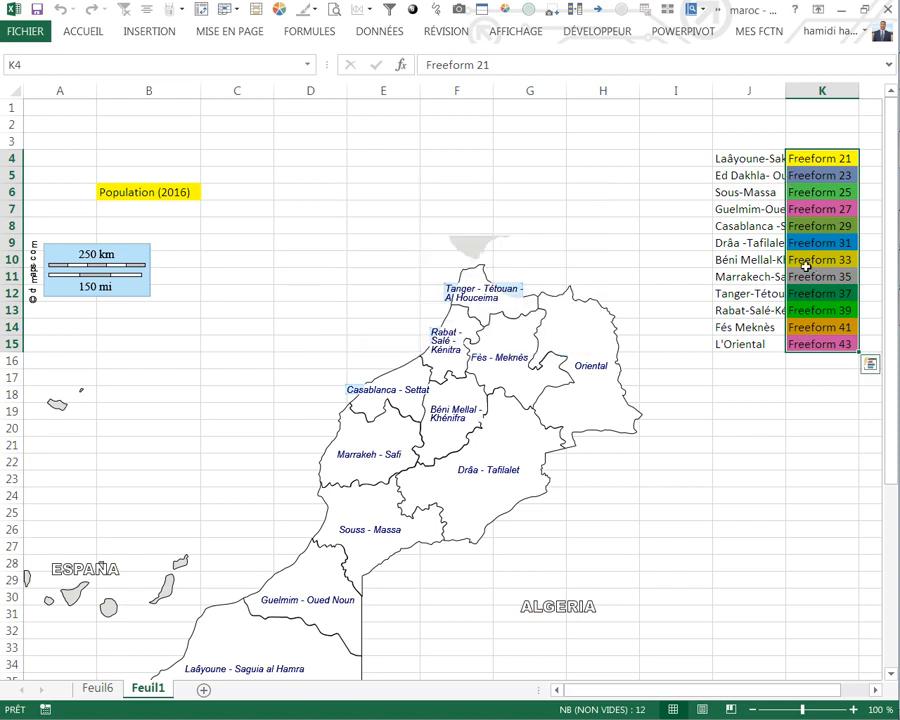
pyautogui.click(84, 71)
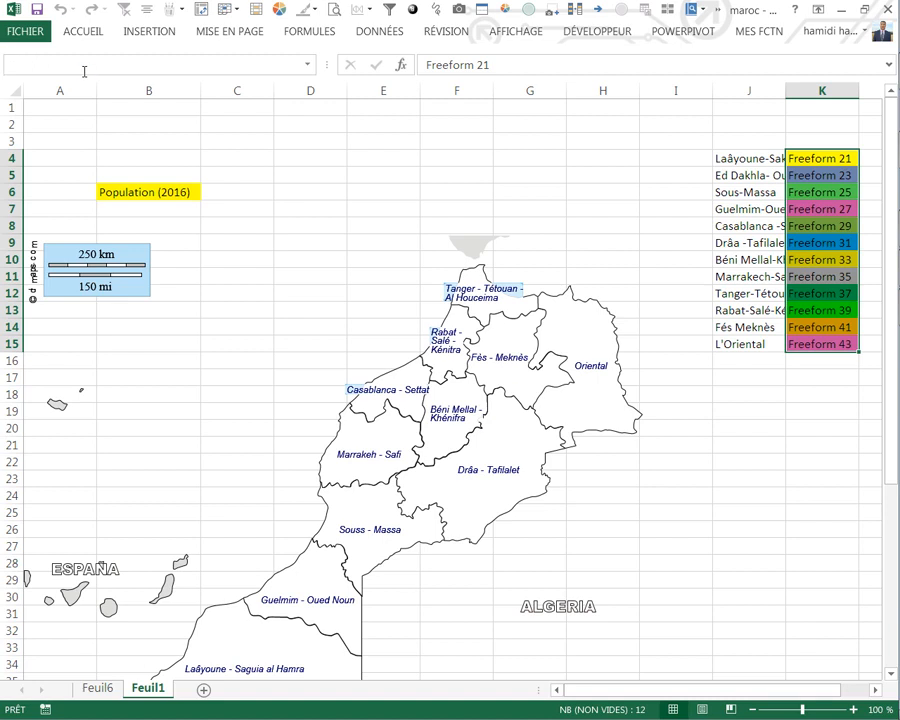
# Step: Trigger the colouring macro by selecting several empty cells around the map and check the fill of the regions
pyautogui.click(240, 205)
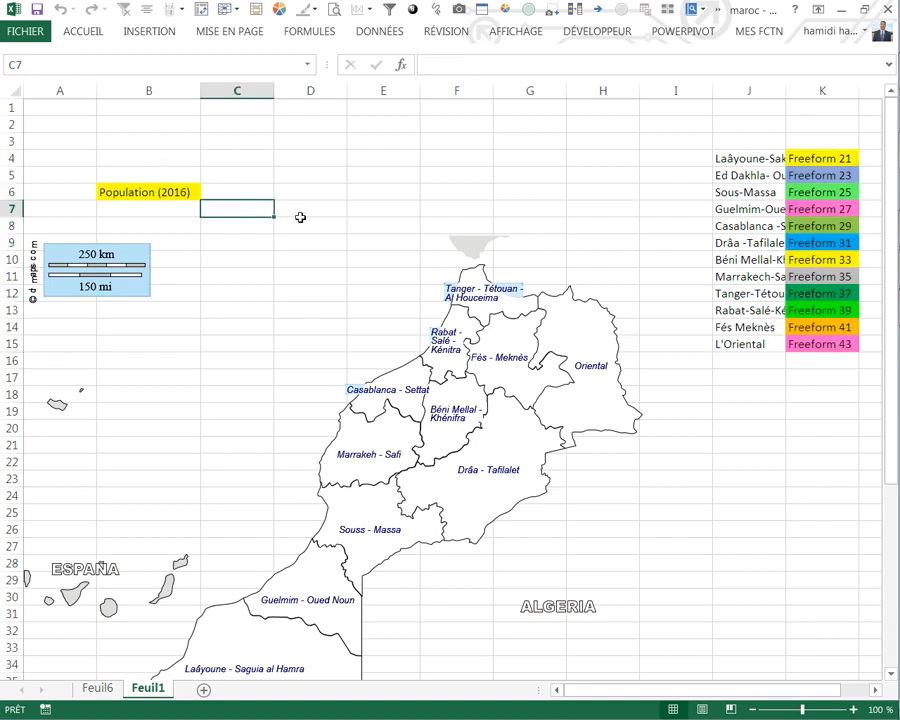
pyautogui.click(350, 211)
pyautogui.scroll(-3, 615, 394)
pyautogui.click(651, 452)
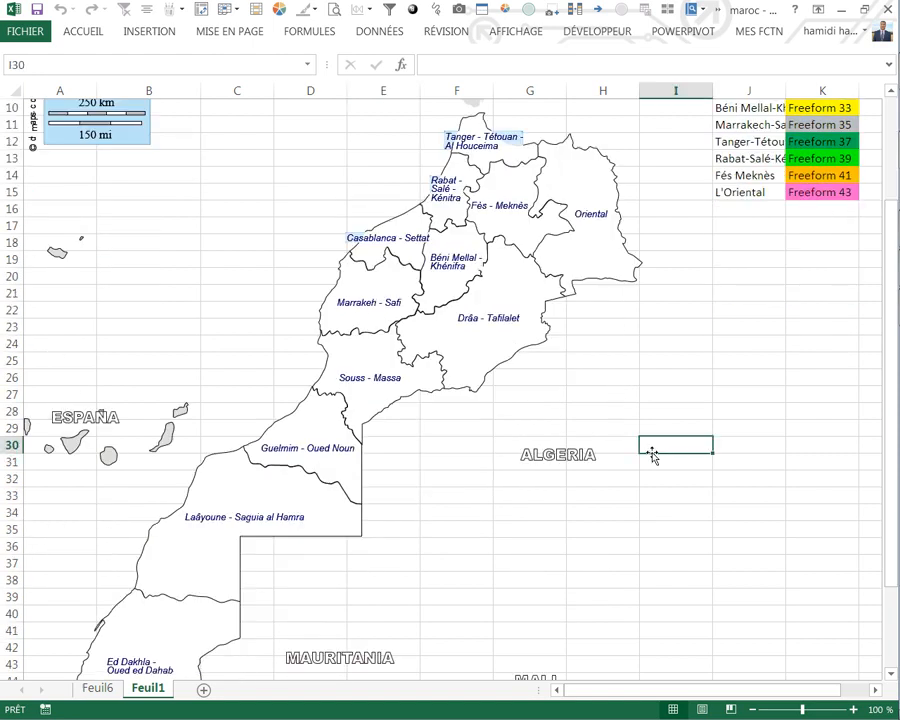
pyautogui.scroll(2, 670, 411)
pyautogui.click(722, 394)
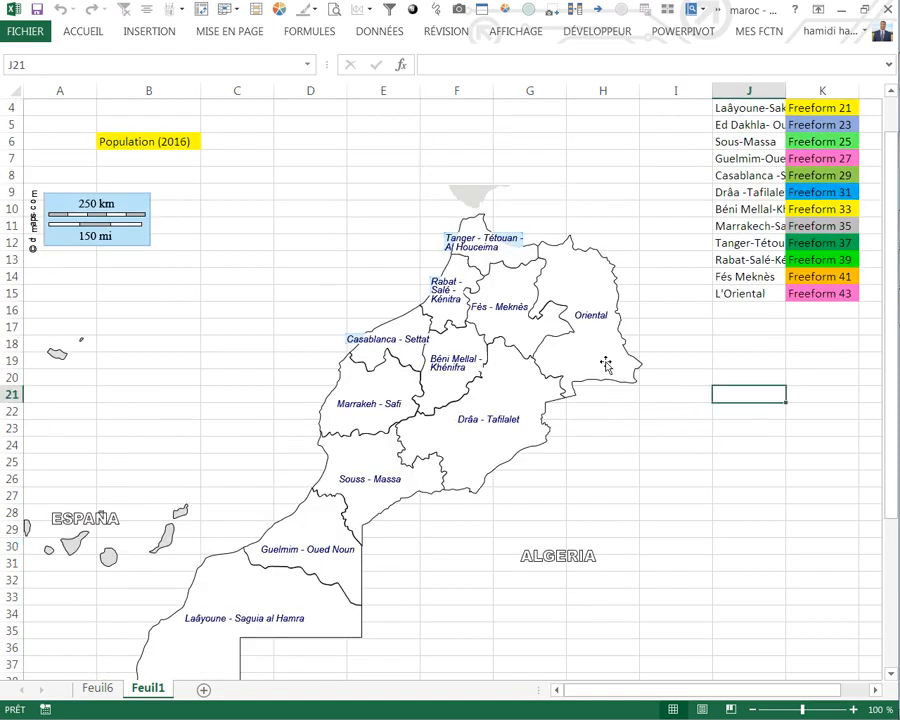
pyautogui.click(221, 290)
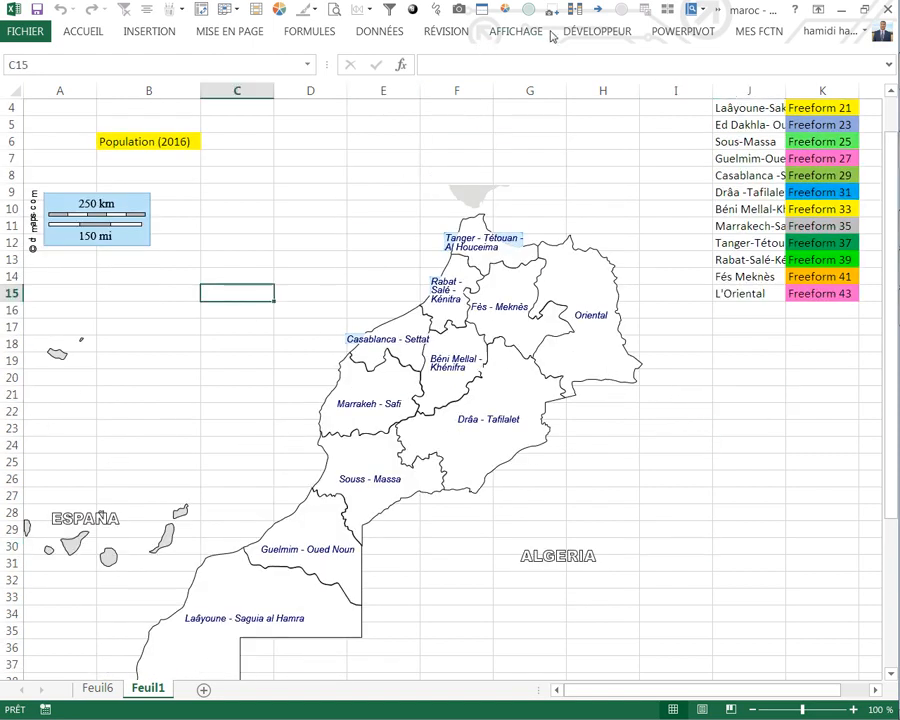
# Step: Review the SelectionChange code of Feuil1 in the Visual Basic editor and close the editor
pyautogui.click(600, 32)
pyautogui.click(20, 75)
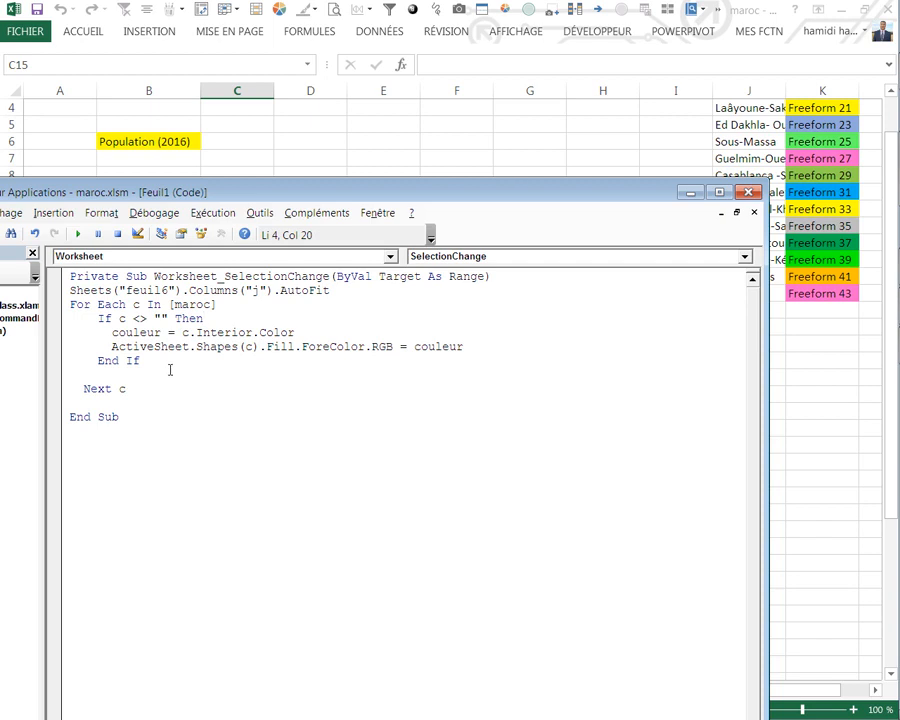
pyautogui.click(749, 192)
# Step: Trigger the macro again from cells beside the map and check the Tanger - Tétouan - Al Houceima shape's name against the list
pyautogui.click(634, 444)
pyautogui.scroll(1, 641, 418)
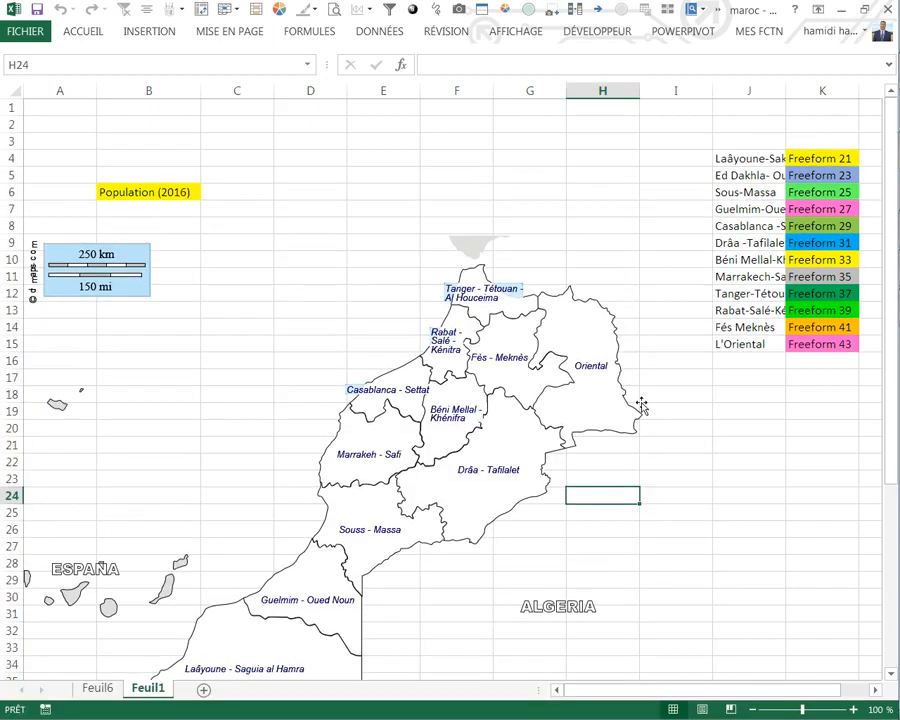
pyautogui.click(634, 257)
pyautogui.scroll(-5, 290, 335)
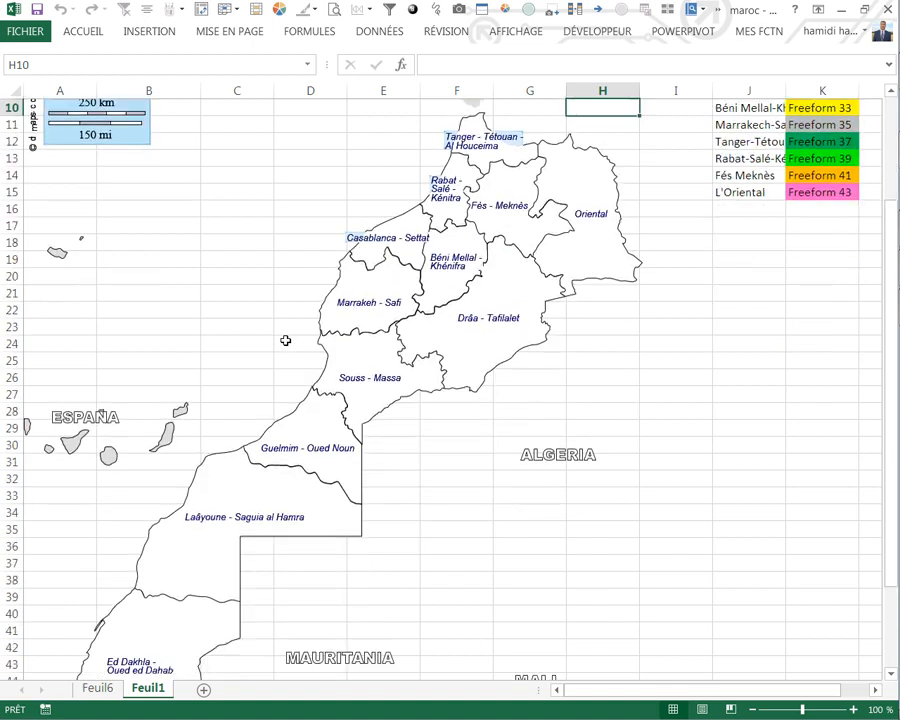
pyautogui.scroll(5, 409, 385)
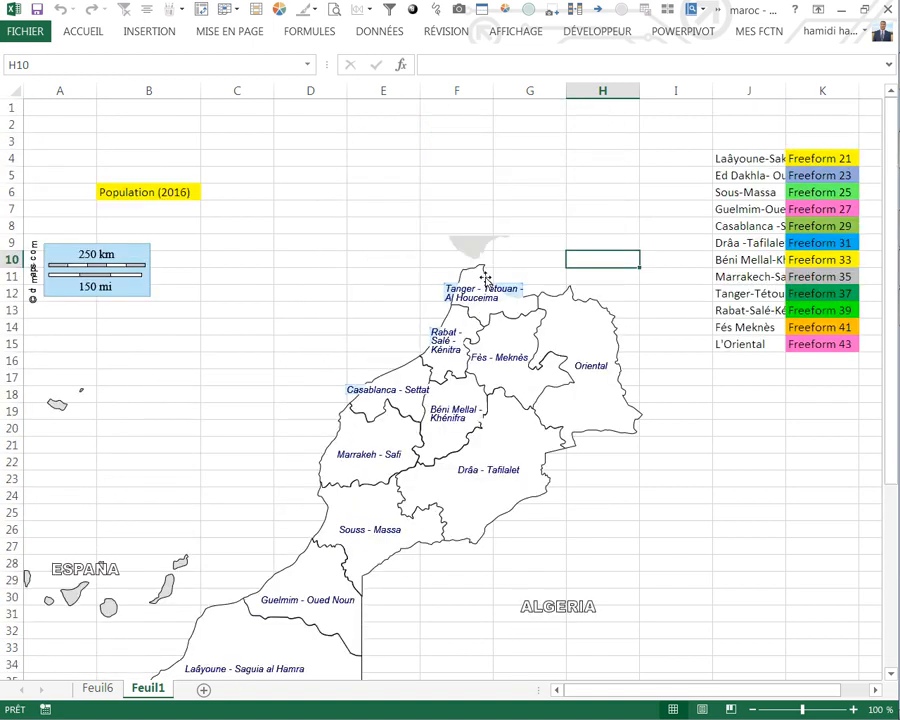
pyautogui.click(487, 278)
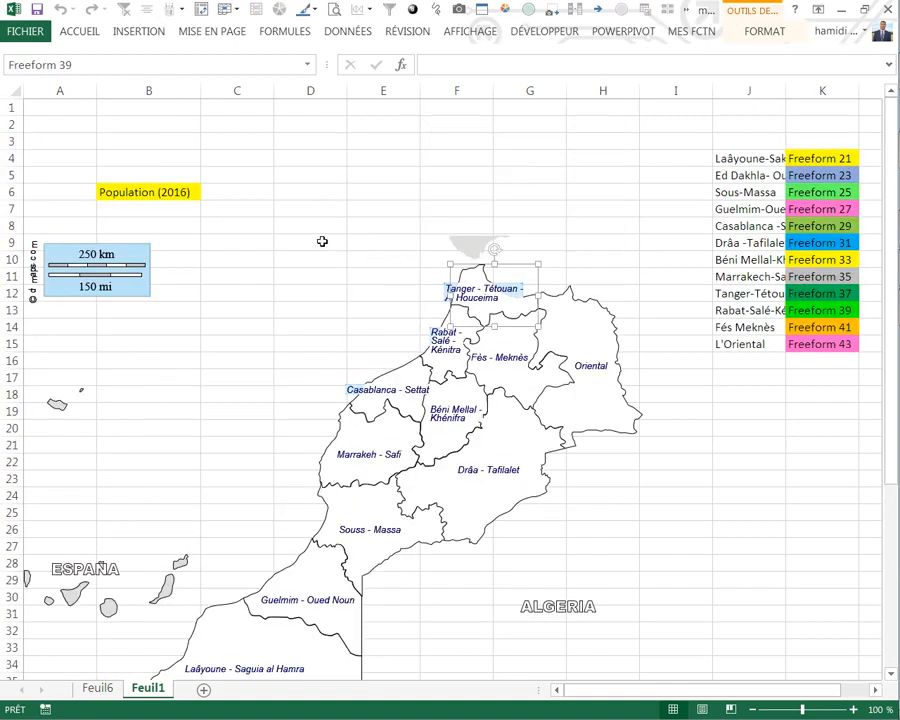
pyautogui.click(741, 414)
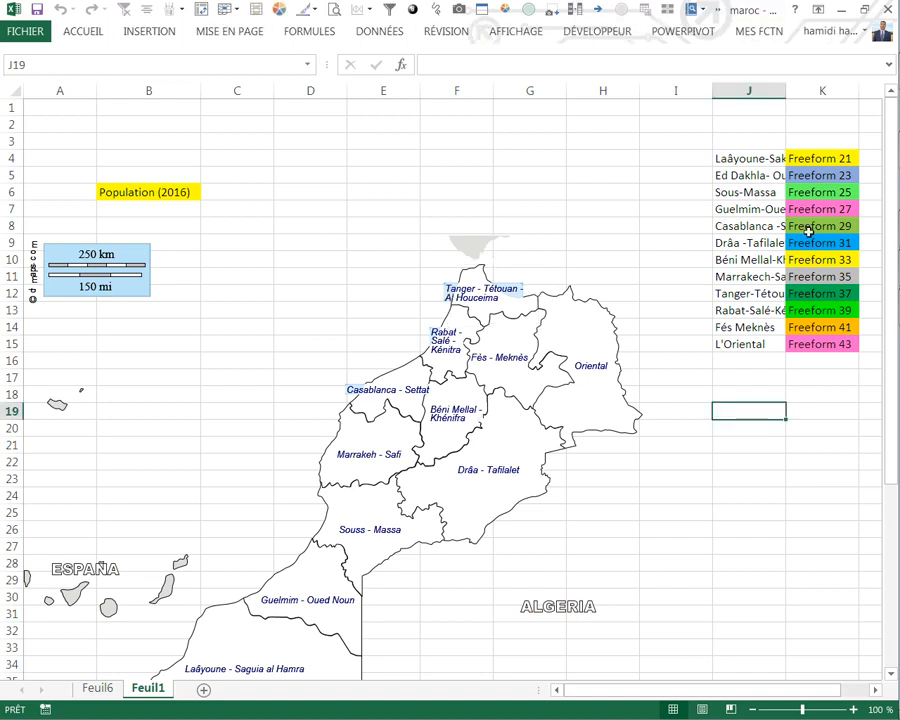
# Step: Change the shape name in K4 to Freeform 39 and trigger the colouring macro from empty cells to check the map's fill
pyautogui.click(822, 157)
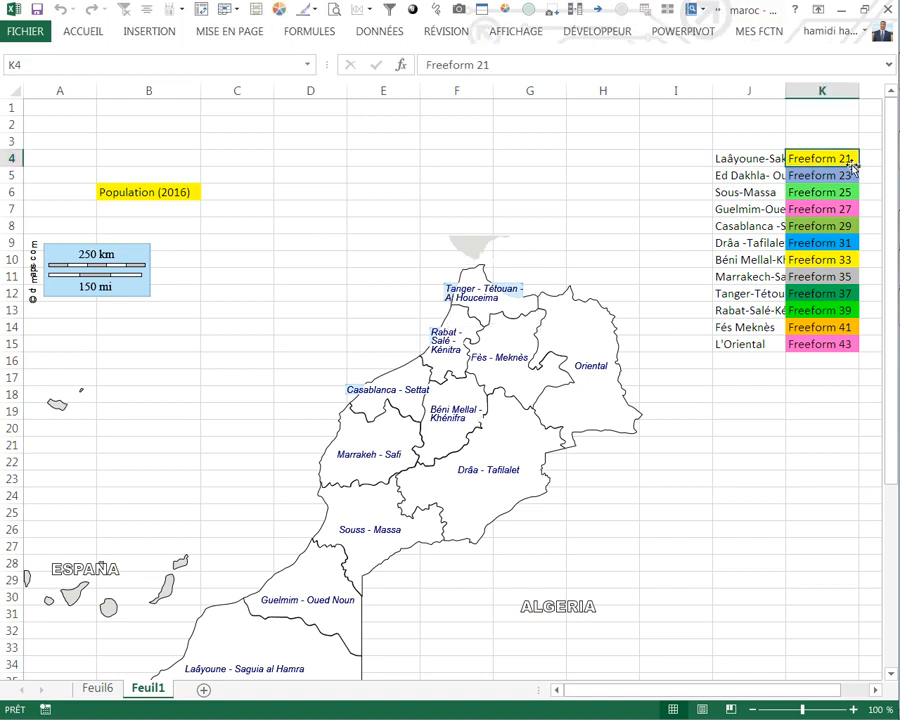
pyautogui.doubleClick(849, 159)
pyautogui.press('BackSpace')
pyautogui.press('BackSpace')
pyautogui.write('39')
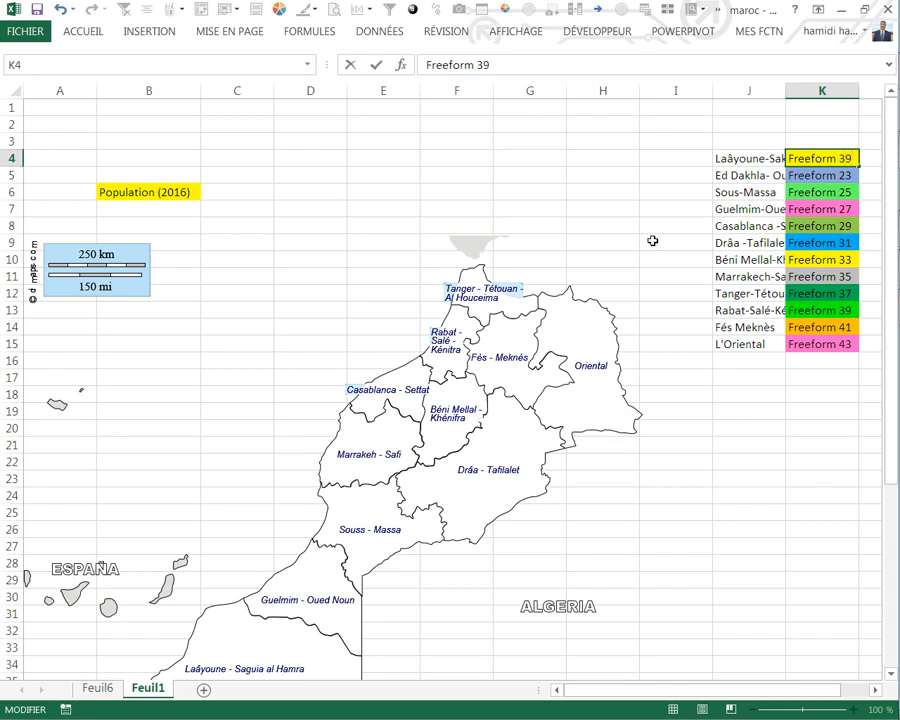
pyautogui.click(645, 250)
pyautogui.click(653, 325)
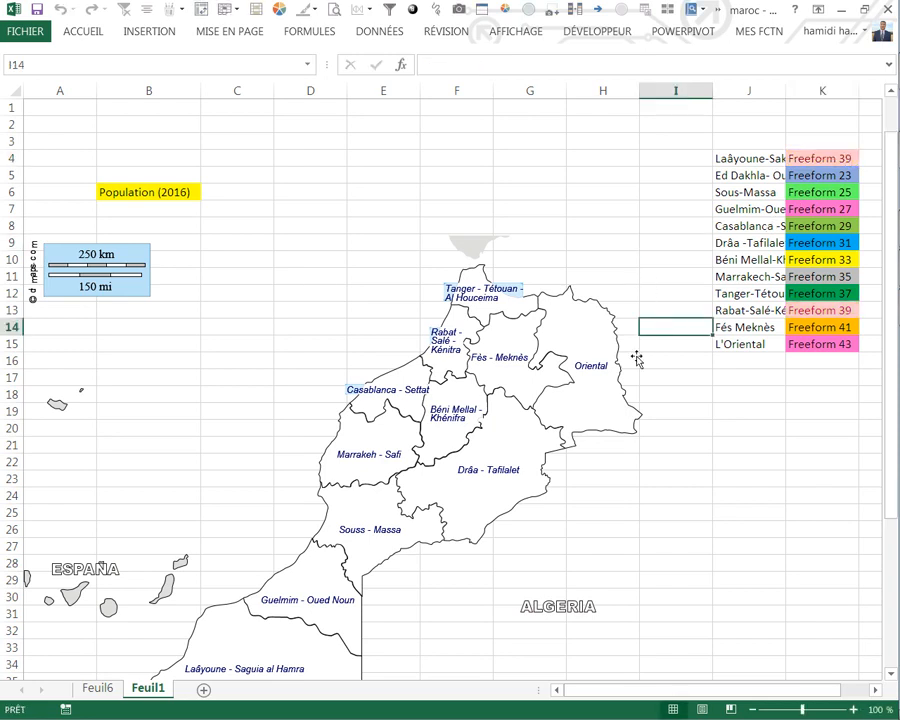
pyautogui.scroll(-2, 635, 357)
pyautogui.scroll(2, 660, 340)
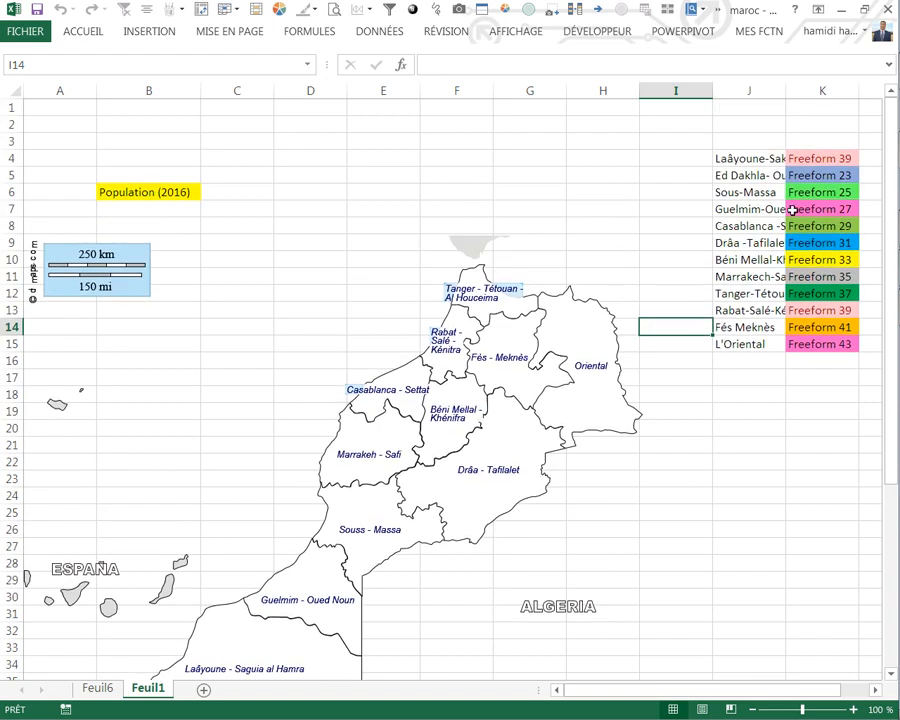
# Step: Check which cells the range name maroc covers and review the SelectionChange code of Feuil1
pyautogui.click(828, 207)
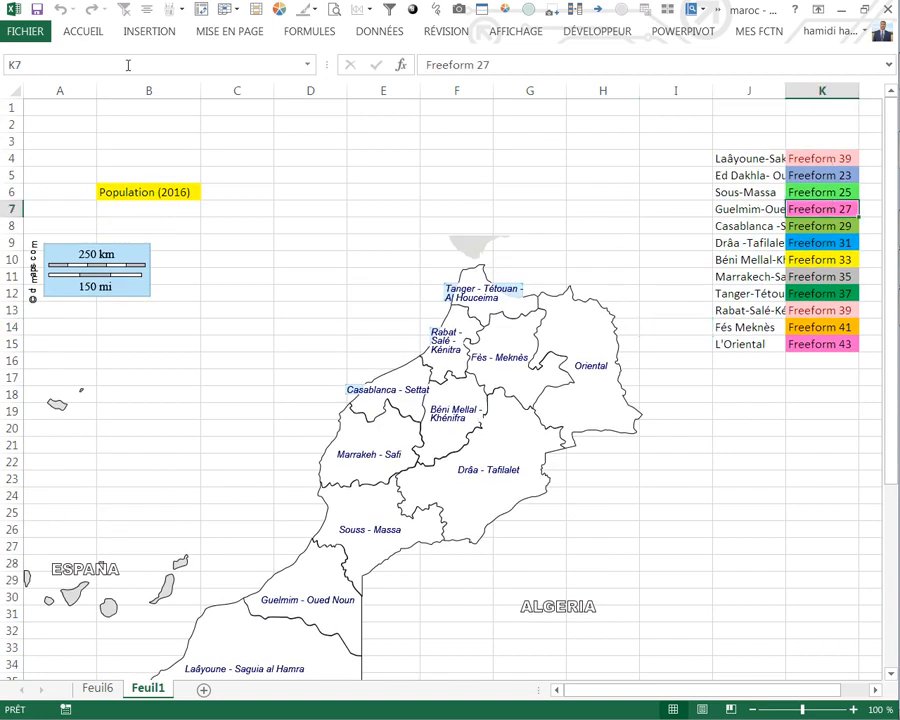
pyautogui.click(306, 66)
pyautogui.click(44, 85)
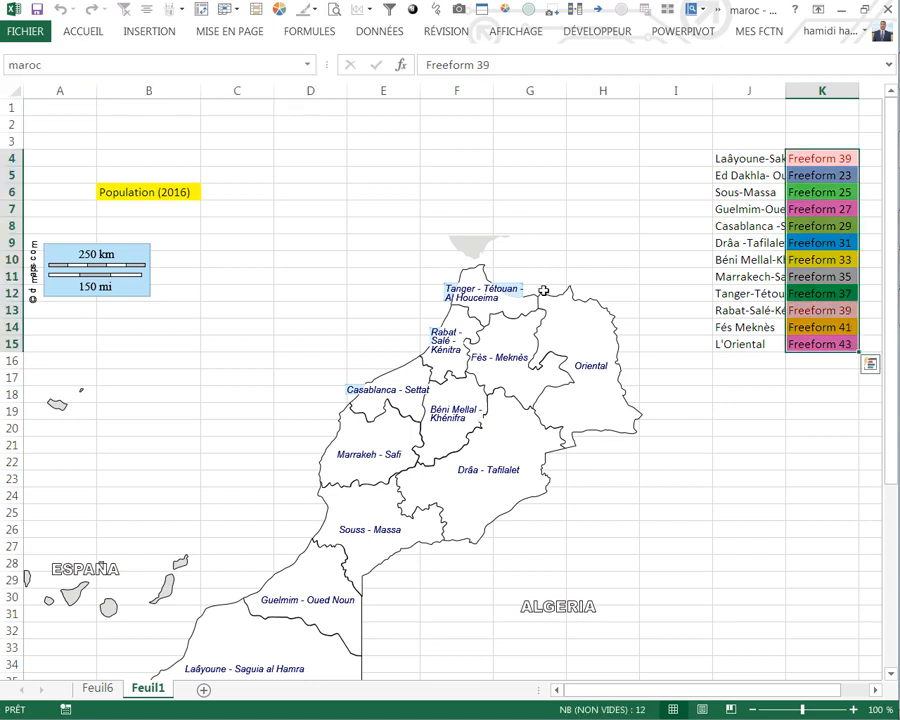
pyautogui.click(682, 414)
pyautogui.click(595, 31)
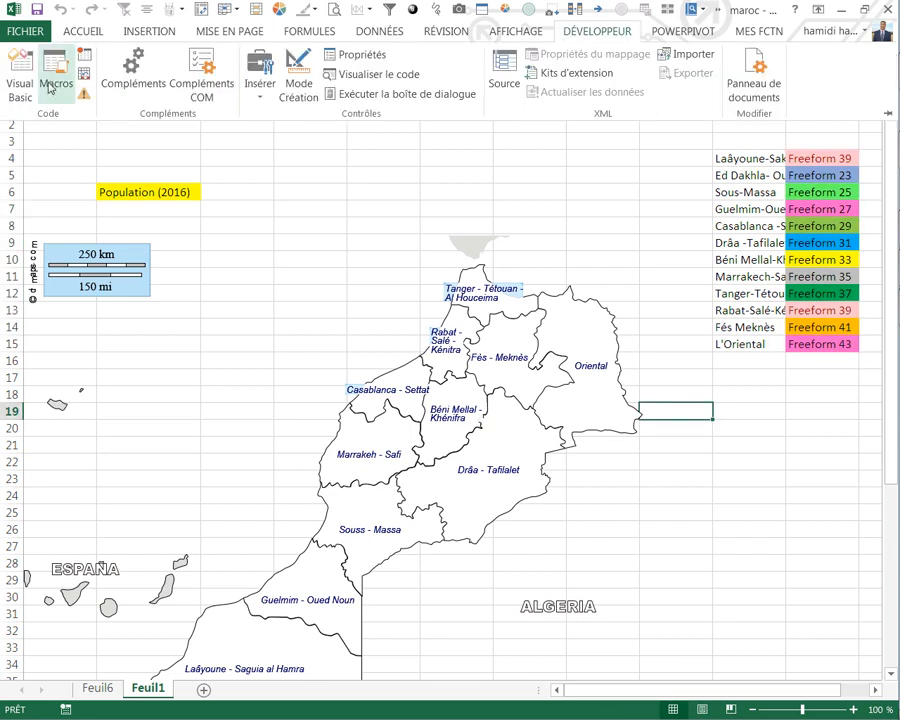
pyautogui.click(15, 55)
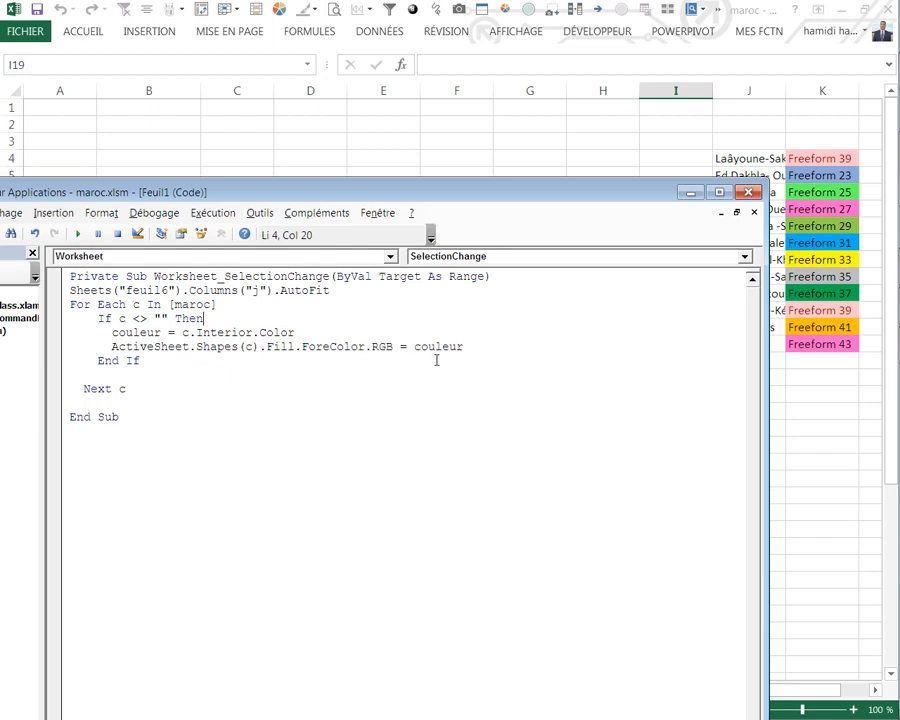
pyautogui.click(752, 192)
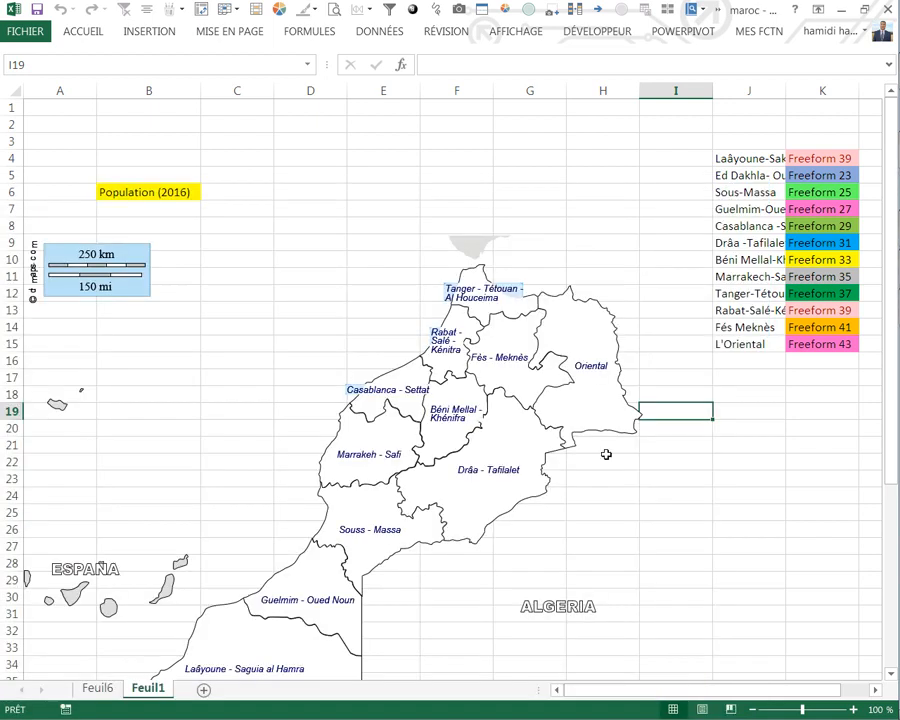
# Step: Check the Tanger - Tétouan - Al Houceima shape's name, set K4 to Freeform 38 and trigger the colouring macro from an empty cell
pyautogui.click(590, 461)
pyautogui.click(490, 280)
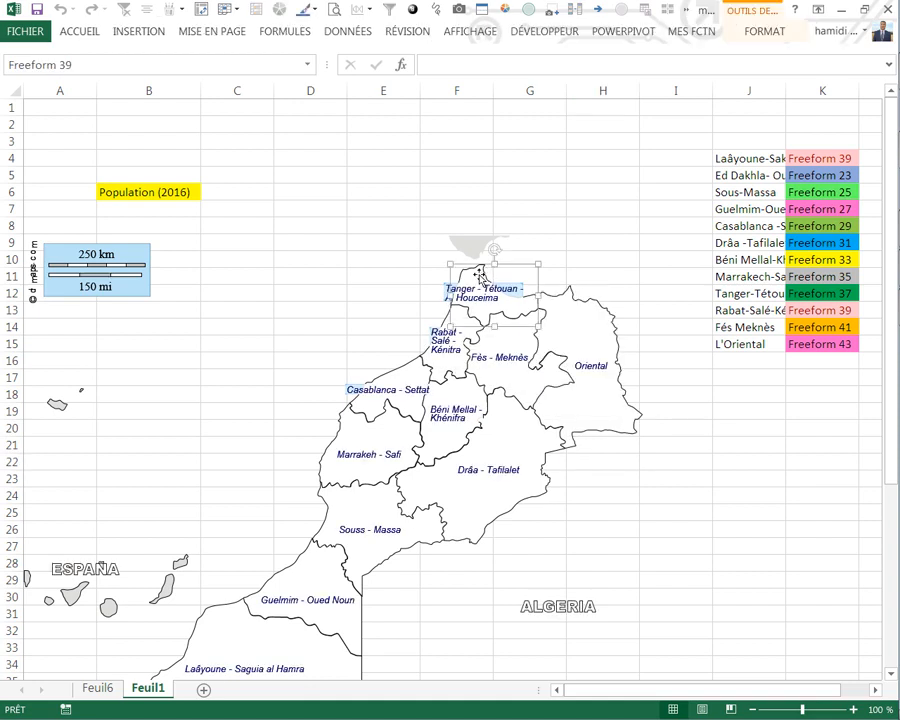
pyautogui.click(719, 382)
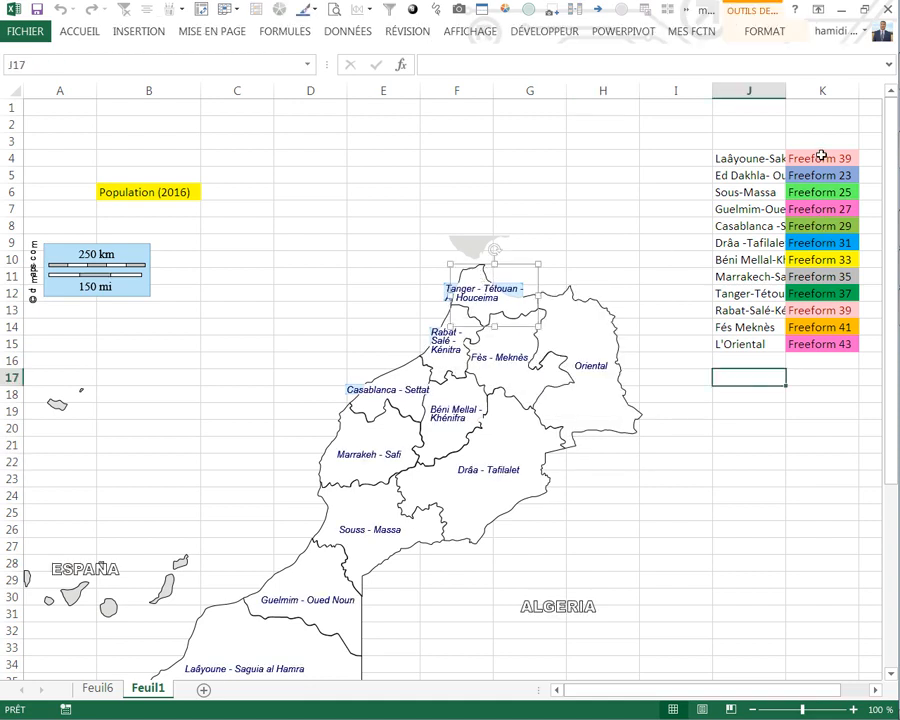
pyautogui.click(849, 157)
pyautogui.doubleClick(849, 157)
pyautogui.press('BackSpace')
pyautogui.write('8')
pyautogui.press('Return')
pyautogui.click(675, 208)
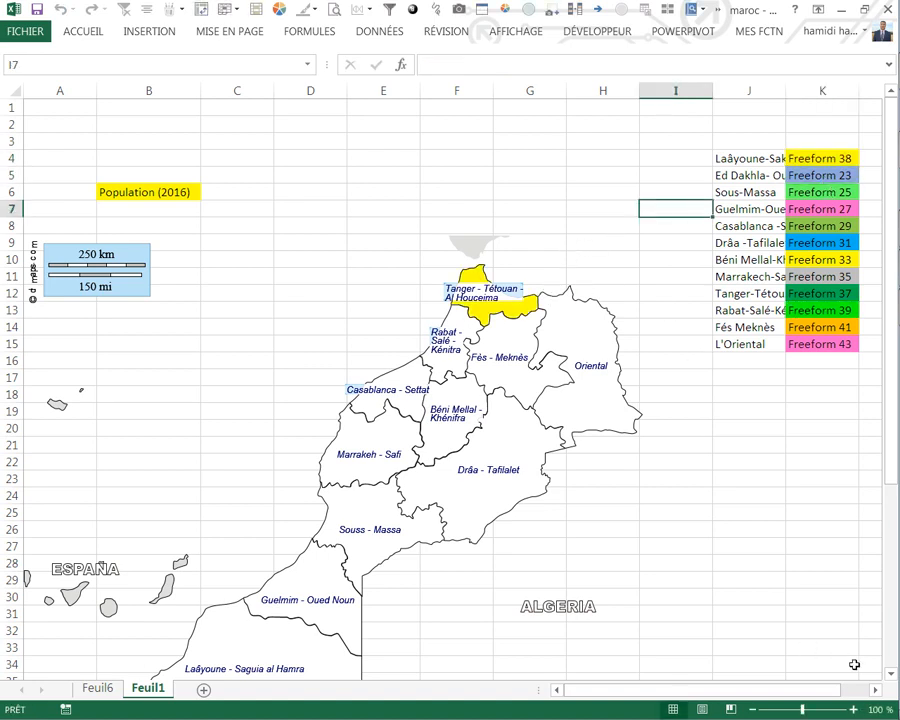
# Step: Check the Souss - Massa shape's name against the list in column K
pyautogui.click(873, 690)
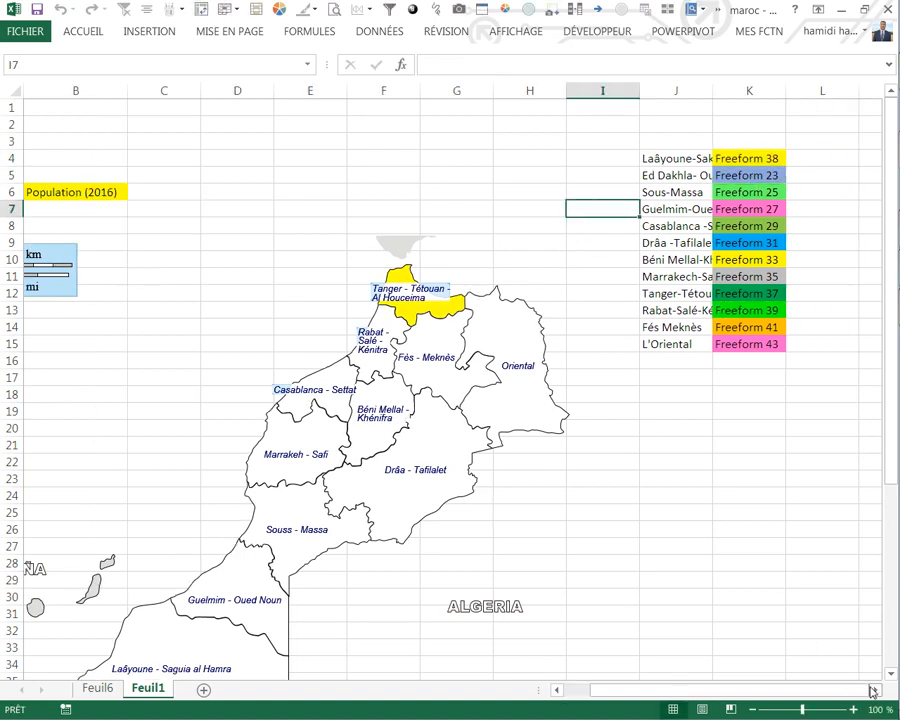
pyautogui.click(301, 517)
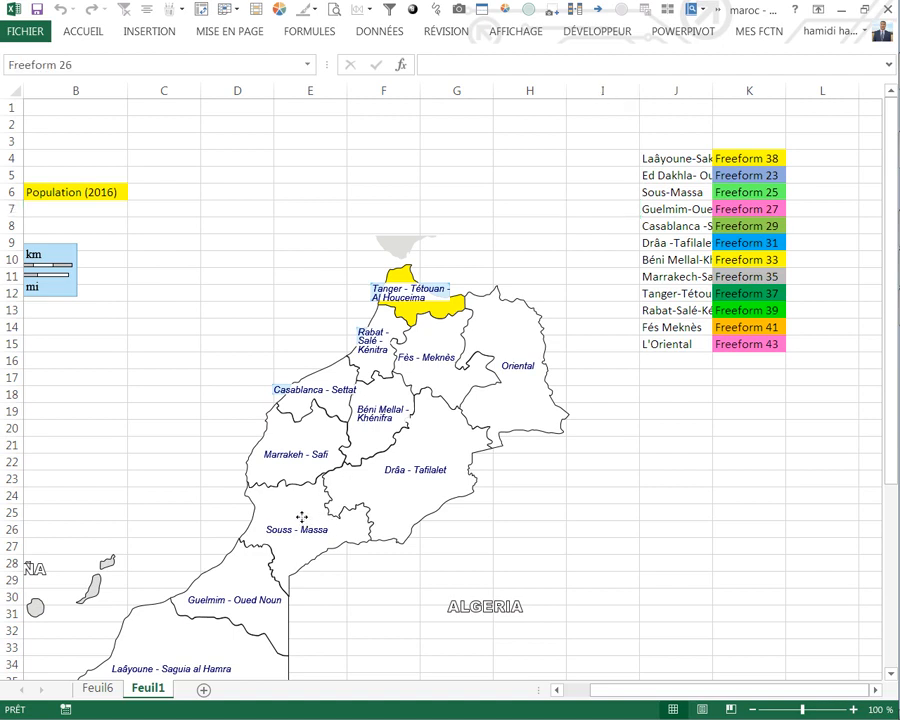
pyautogui.click(164, 242)
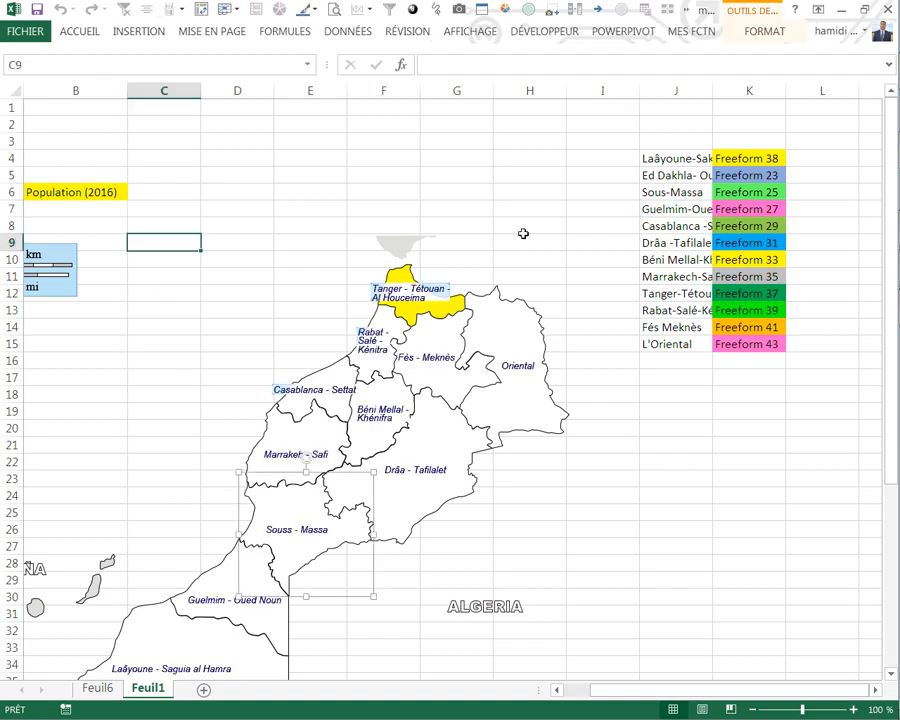
pyautogui.click(745, 163)
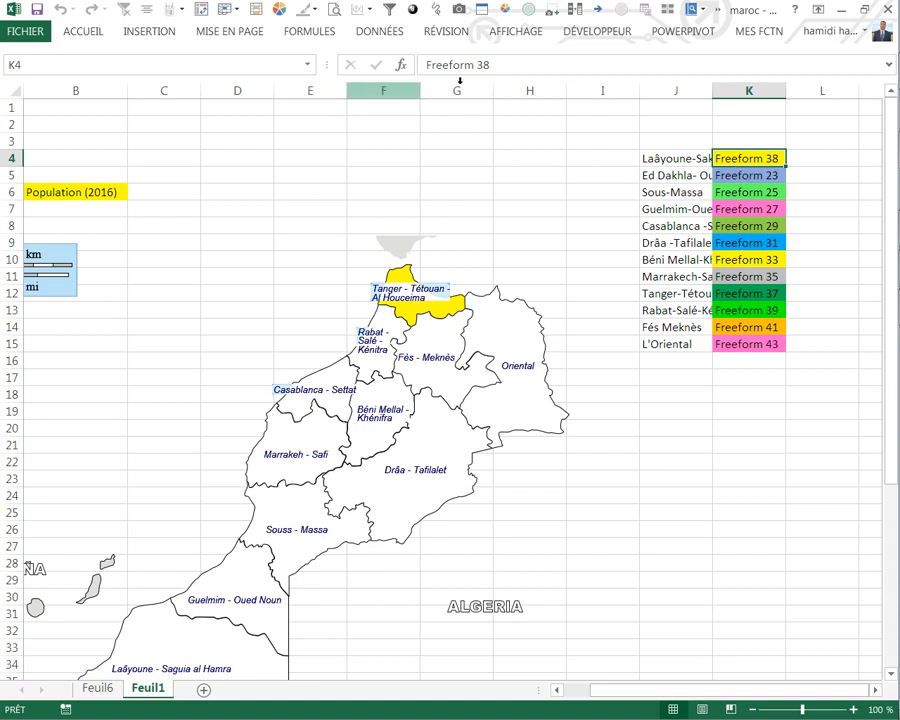
pyautogui.click(497, 73)
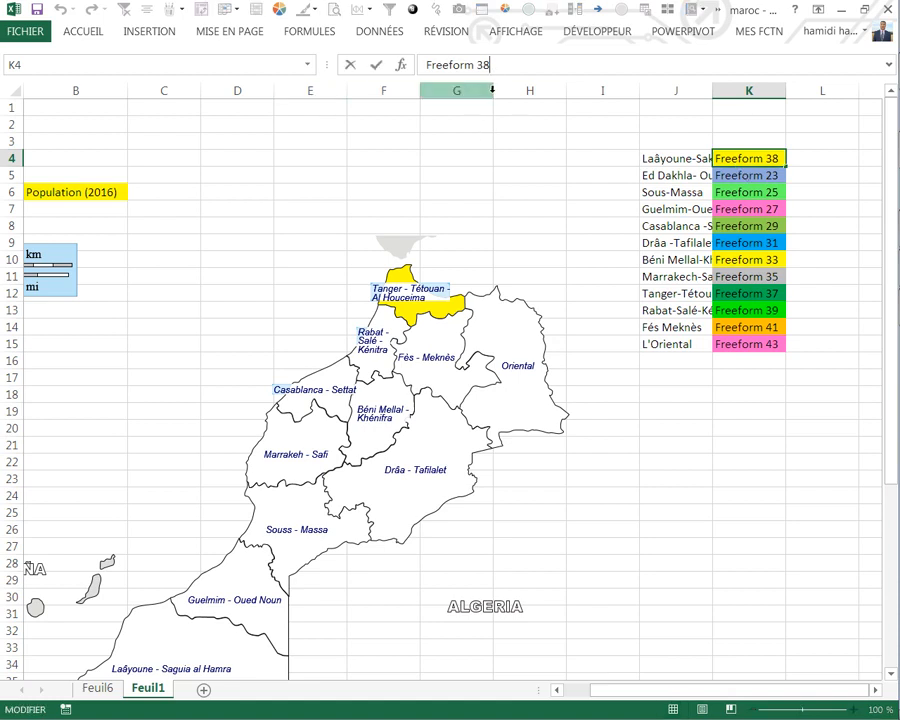
pyautogui.press('Return')
pyautogui.write('1')
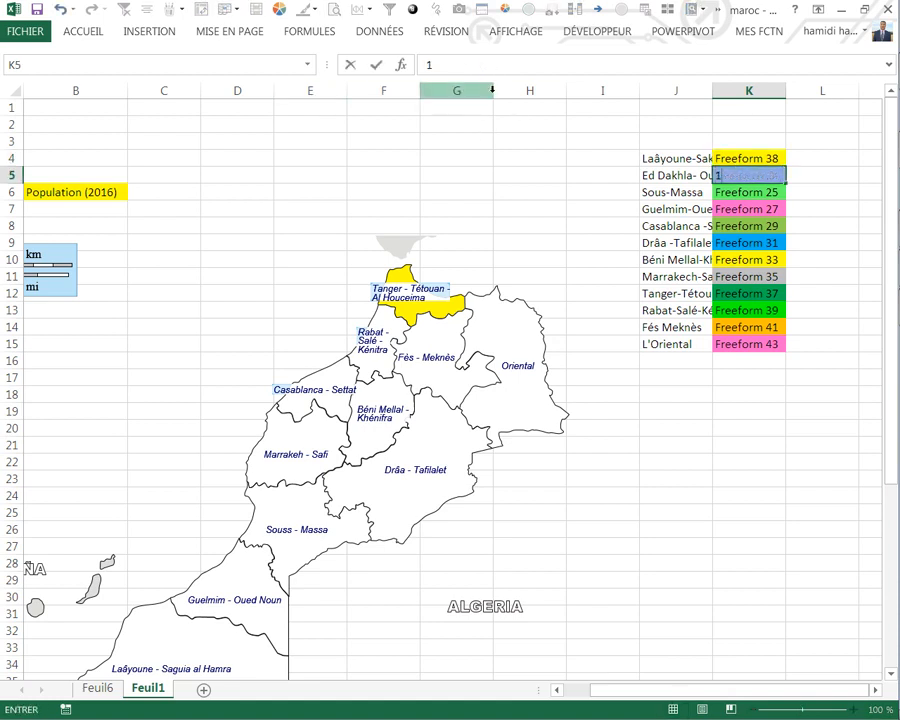
pyautogui.click(482, 173)
# Step: Delete the code lines inside the SelectionChange procedure of Feuil1, keeping its first and last lines, and close the Visual Basic editor
pyautogui.click(580, 33)
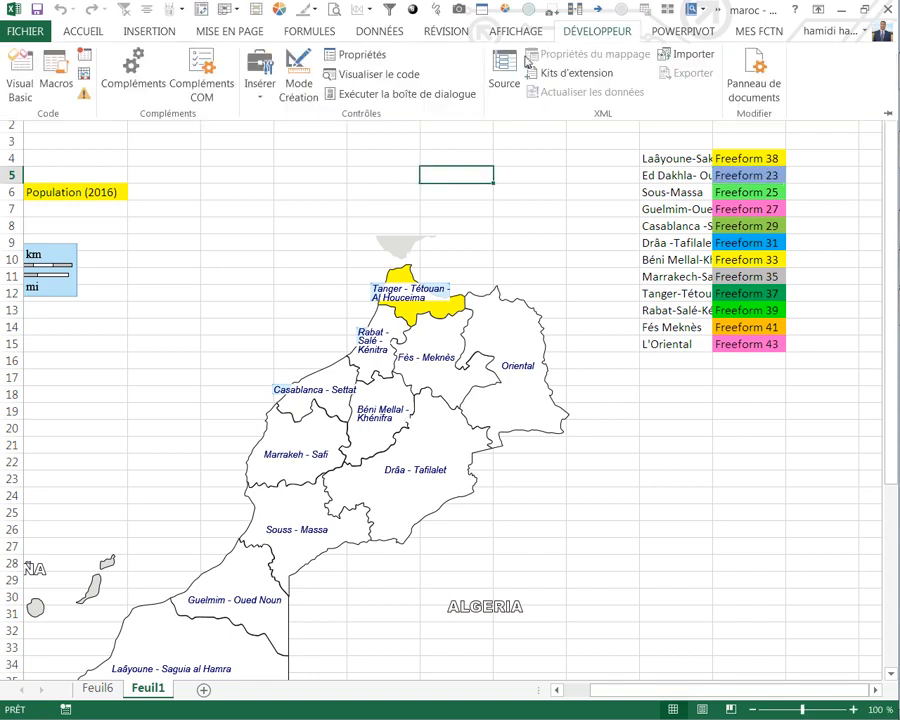
pyautogui.click(16, 55)
pyautogui.moveTo(160, 393); pyautogui.dragTo(69, 290)
pyautogui.press('Delete')
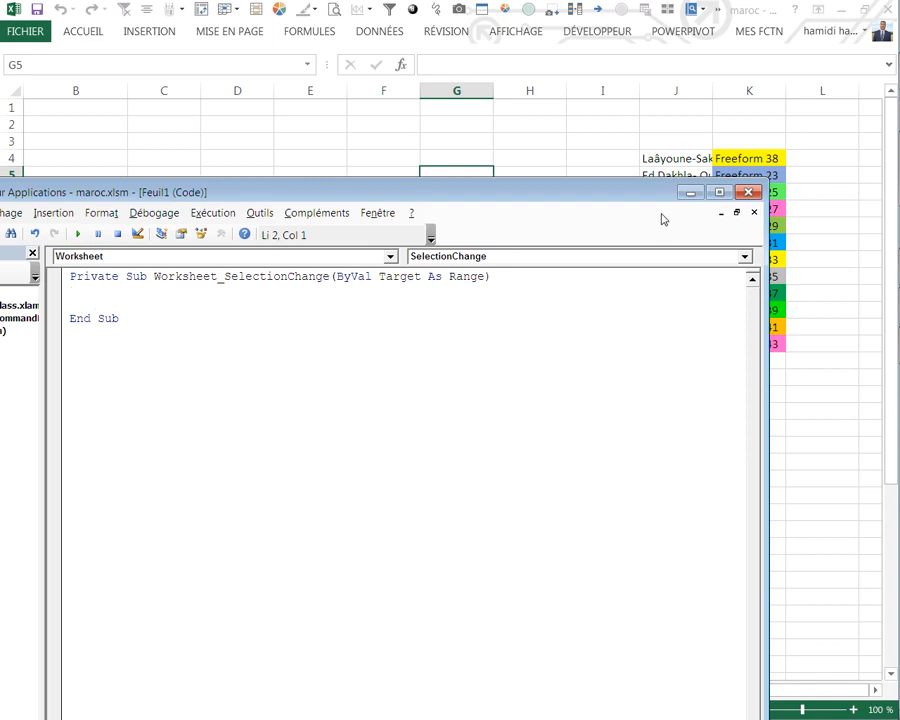
pyautogui.click(748, 192)
pyautogui.click(506, 155)
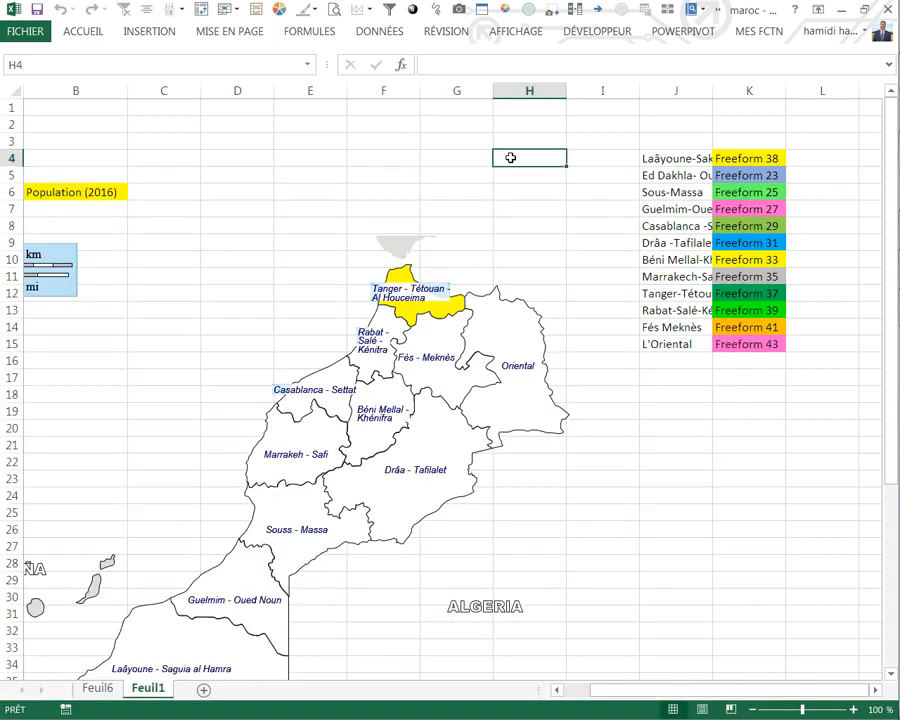
# Step: Copy K4 into C3 and change the copy's text to Freeform 21
pyautogui.click(748, 160)
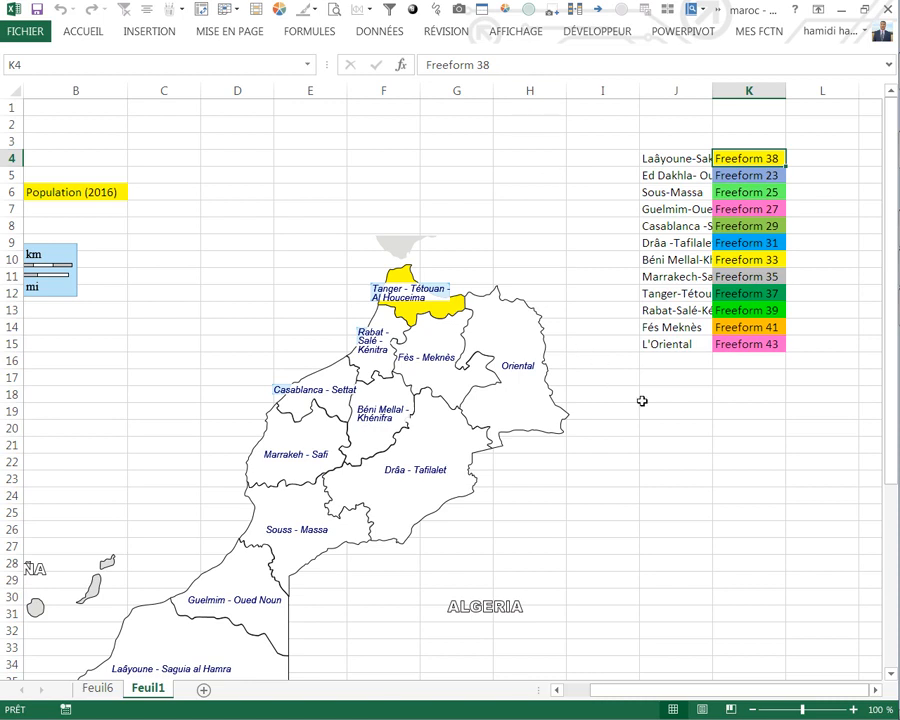
pyautogui.hotkey('ctrl', 'c')
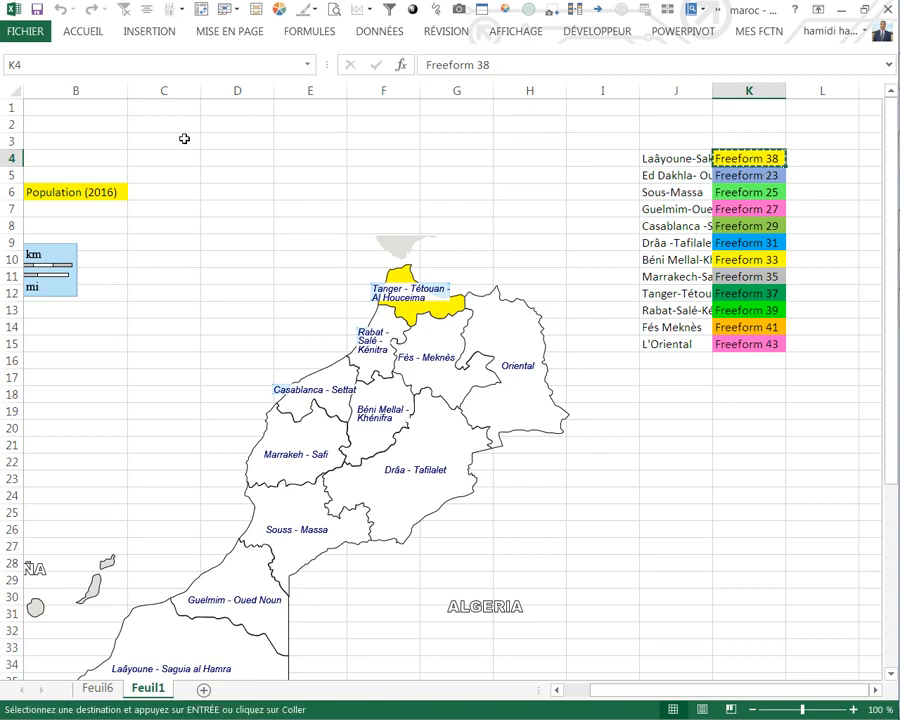
pyautogui.click(181, 141)
pyautogui.hotkey('ctrl', 'v')
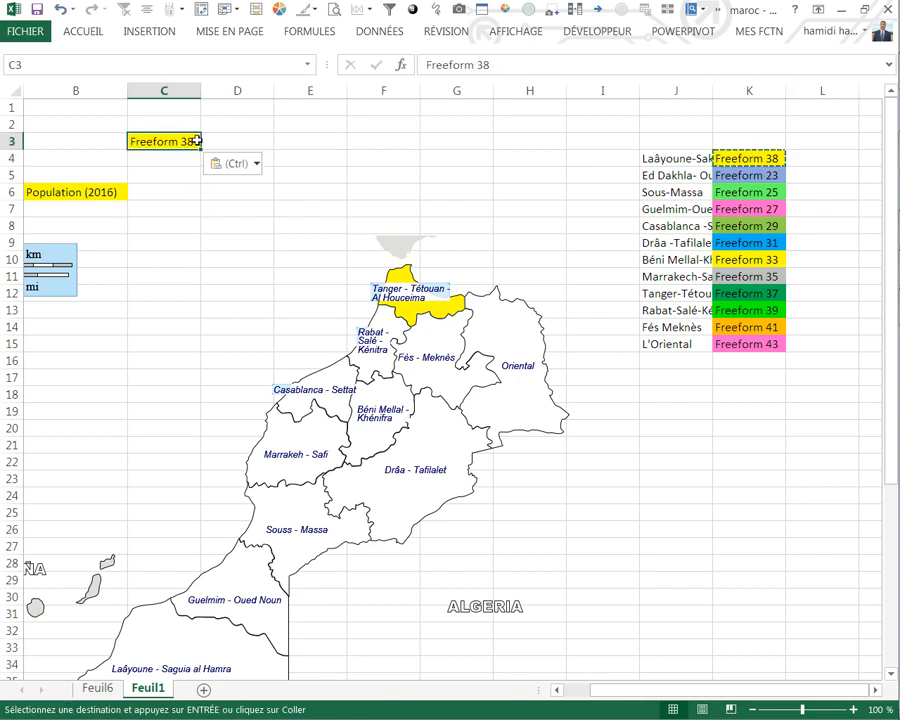
pyautogui.press('F2')
pyautogui.press('BackSpace')
pyautogui.press('BackSpace')
pyautogui.write('21')
pyautogui.press('Return')
# Step: Fill the series from C3 down to Freeform 45 in C27 and paste it as values starting at K4
pyautogui.click(193, 142)
pyautogui.moveTo(199, 148); pyautogui.dragTo(204, 548)
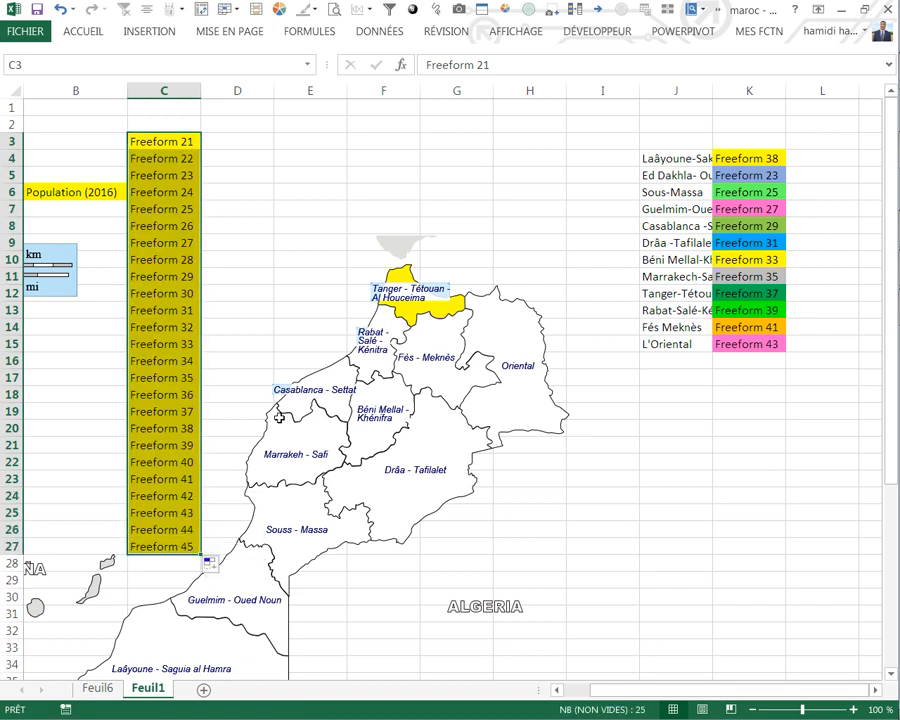
pyautogui.hotkey('ctrl', 'c')
pyautogui.click(741, 156)
pyautogui.rightClick(741, 156)
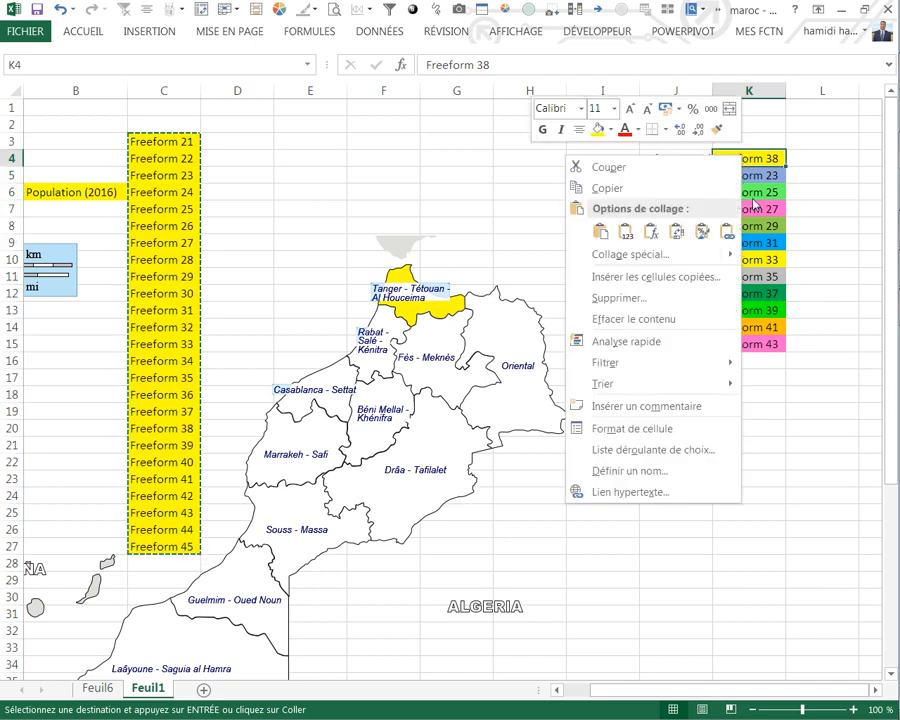
pyautogui.click(625, 232)
pyautogui.click(625, 232)
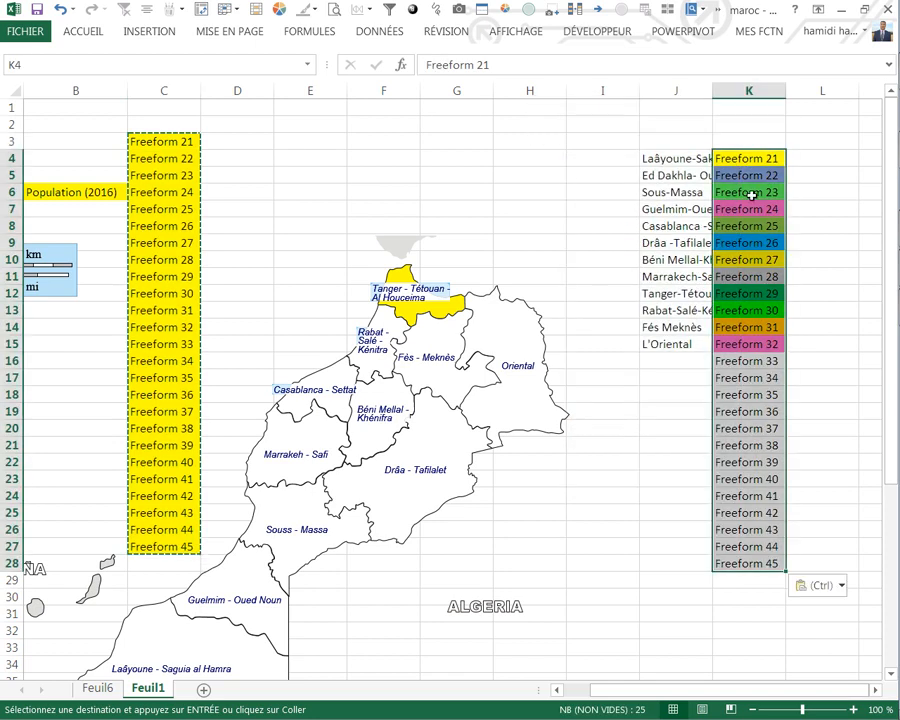
# Step: Copy the formatting of K4:K15 onto the names starting at K16
pyautogui.moveTo(742, 163); pyautogui.dragTo(727, 341)
pyautogui.hotkey('ctrl', 'c')
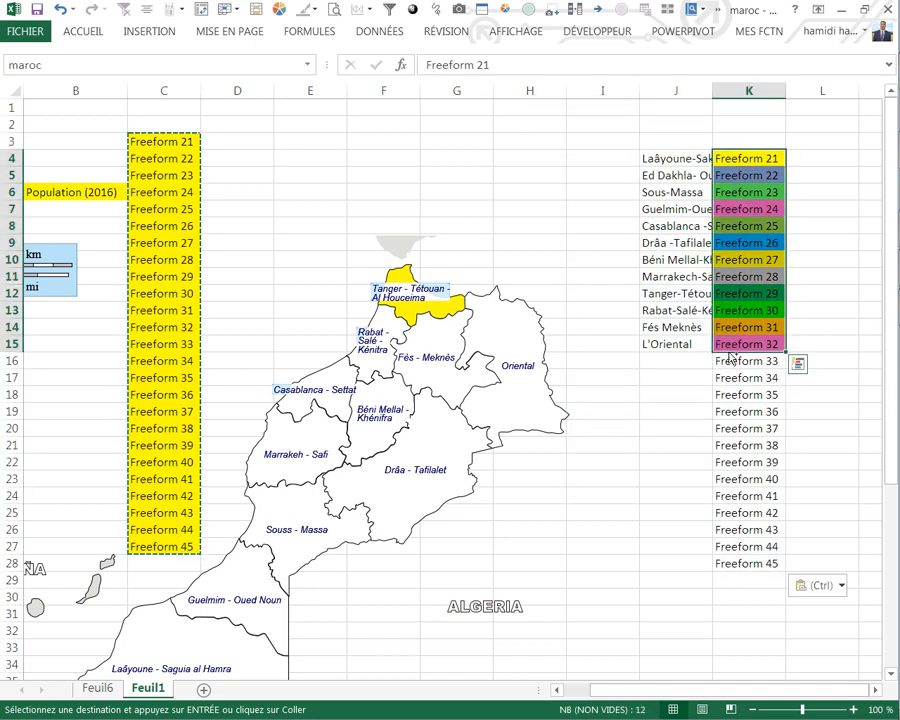
pyautogui.click(729, 362)
pyautogui.rightClick(729, 362)
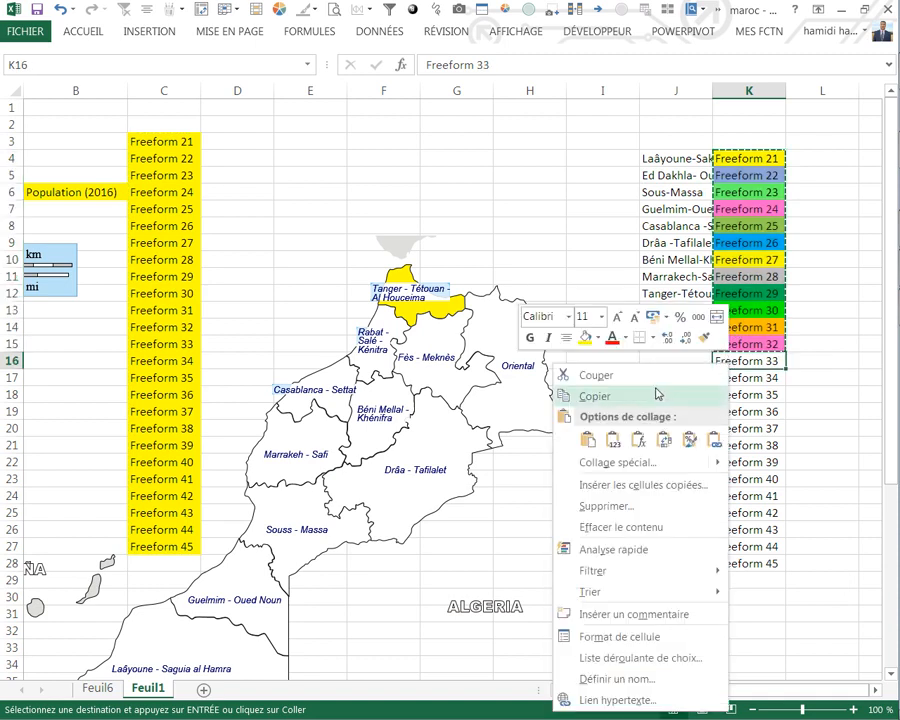
pyautogui.click(688, 444)
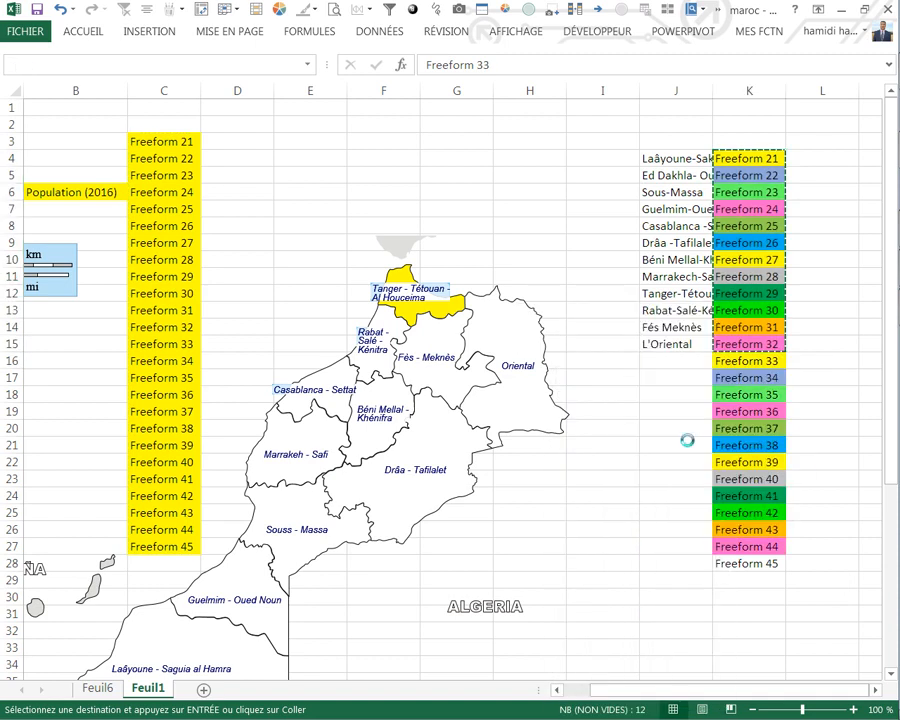
# Step: Apply K13's formatting to the Freeform 45 cell K28
pyautogui.click(746, 566)
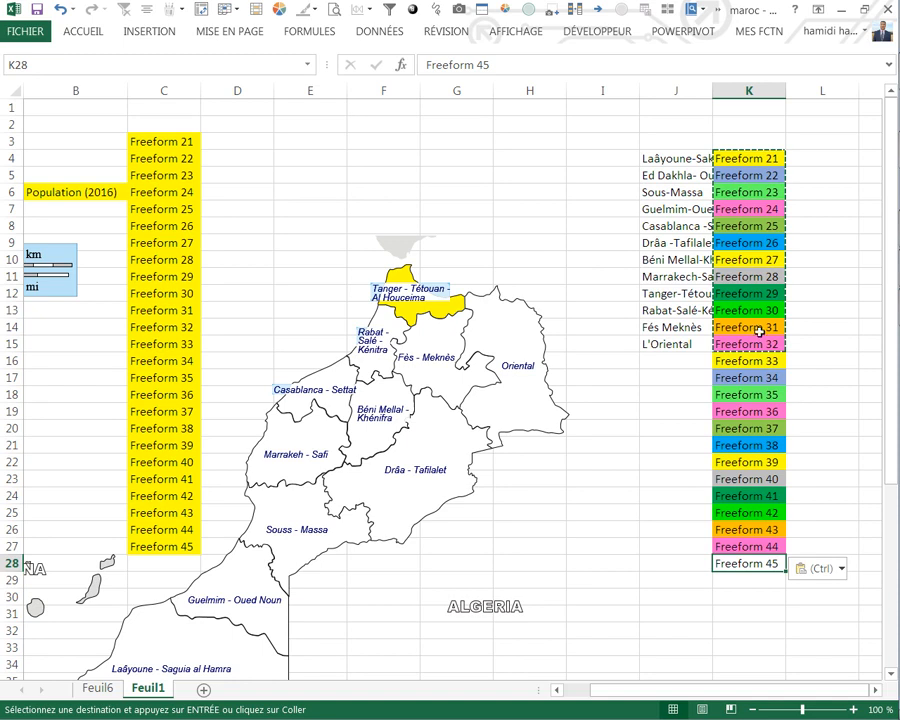
pyautogui.click(742, 305)
pyautogui.rightClick(742, 305)
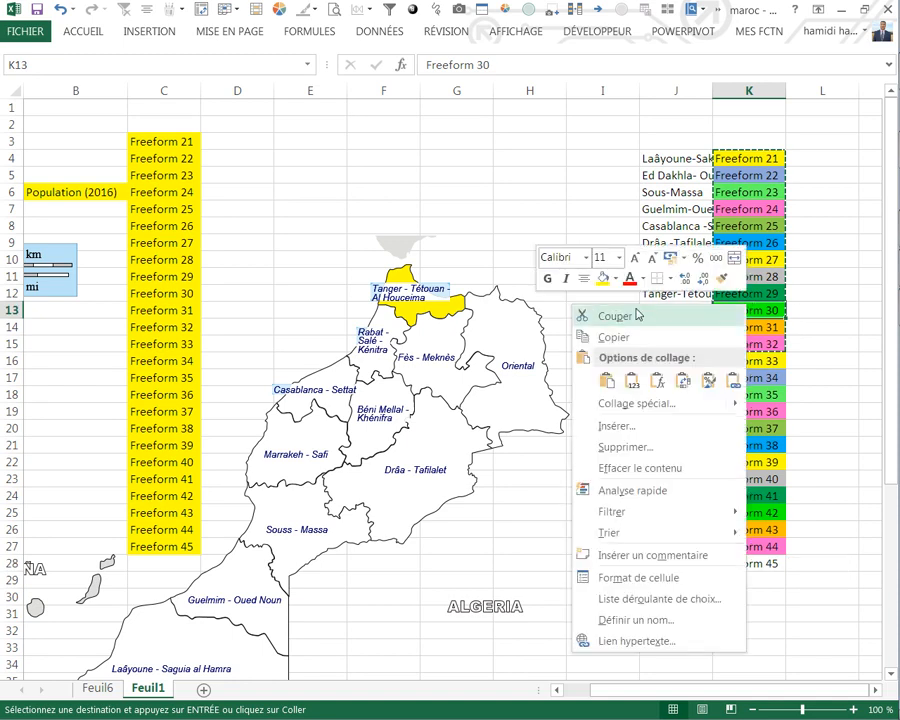
pyautogui.click(727, 280)
pyautogui.click(745, 563)
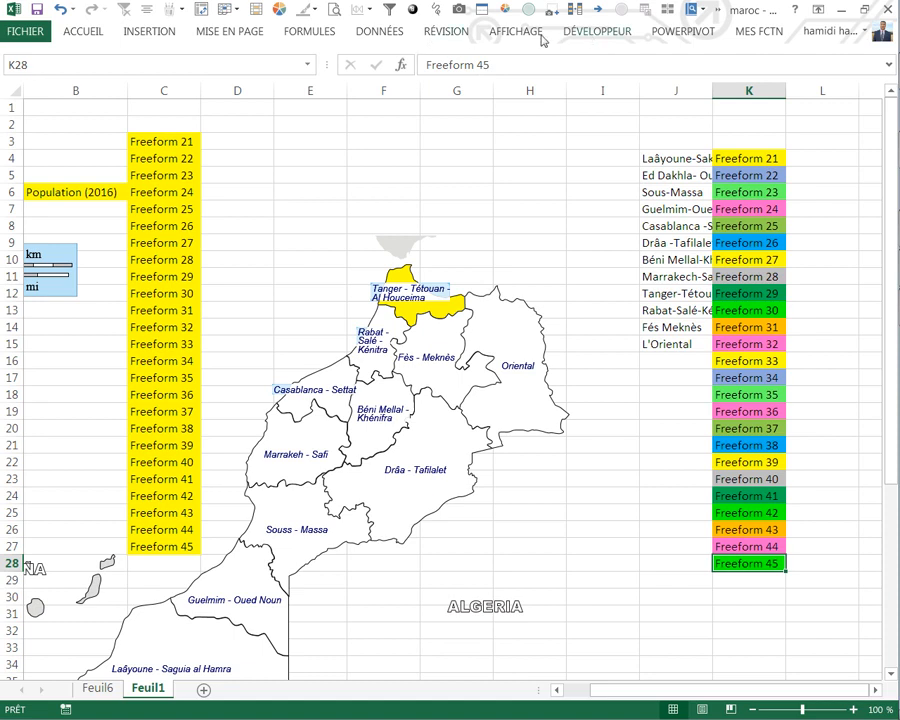
# Step: Extend the named range maroc to =Feuil1!$K$4:$K$28 and save the new reference
pyautogui.click(315, 32)
pyautogui.click(320, 96)
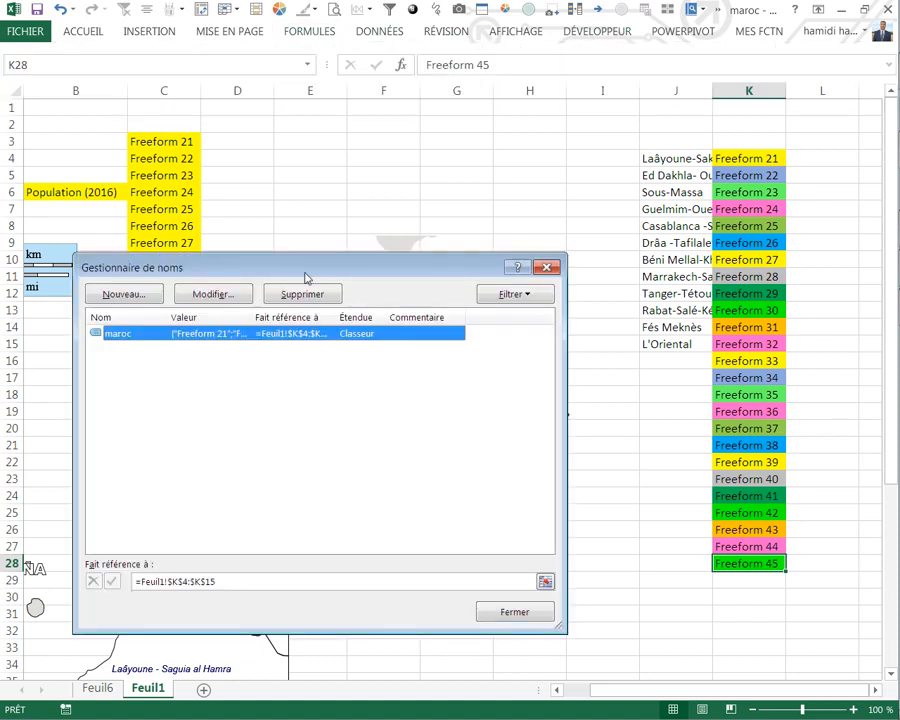
pyautogui.click(225, 584)
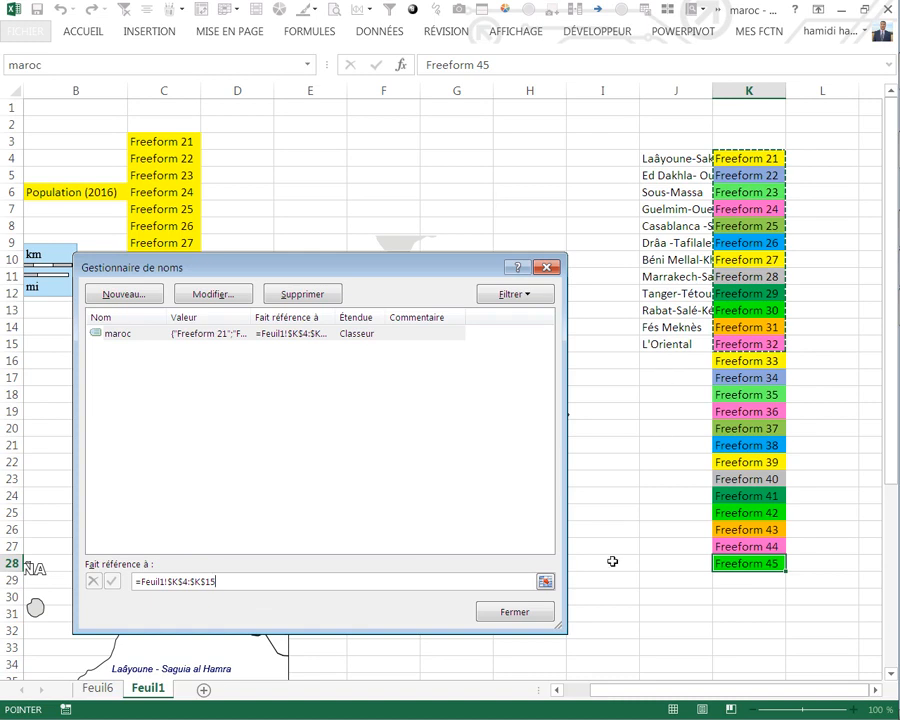
pyautogui.press('BackSpace')
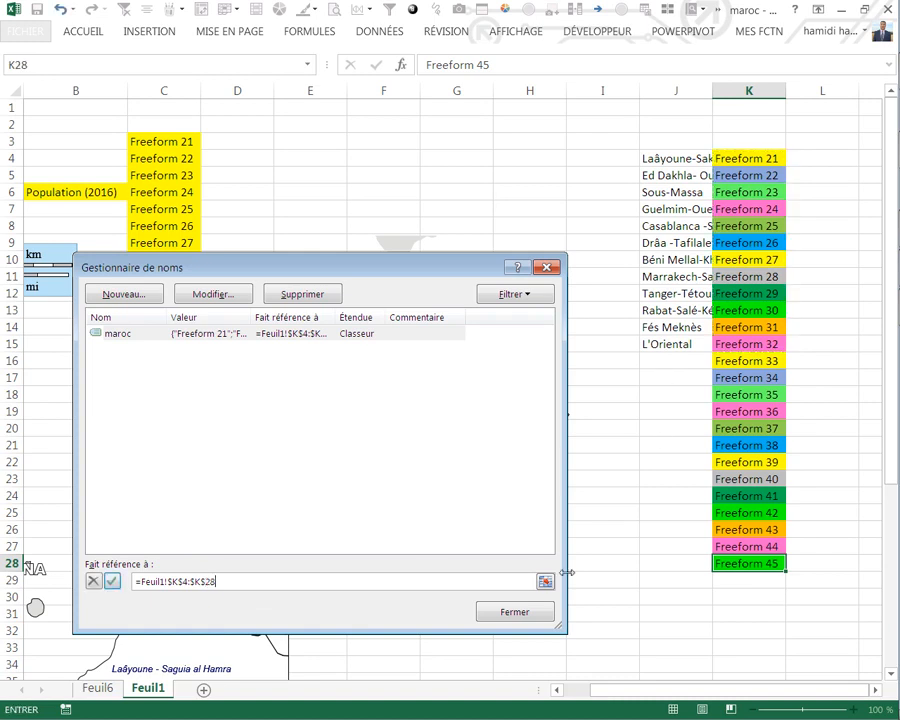
pyautogui.click(516, 612)
pyautogui.click(406, 354)
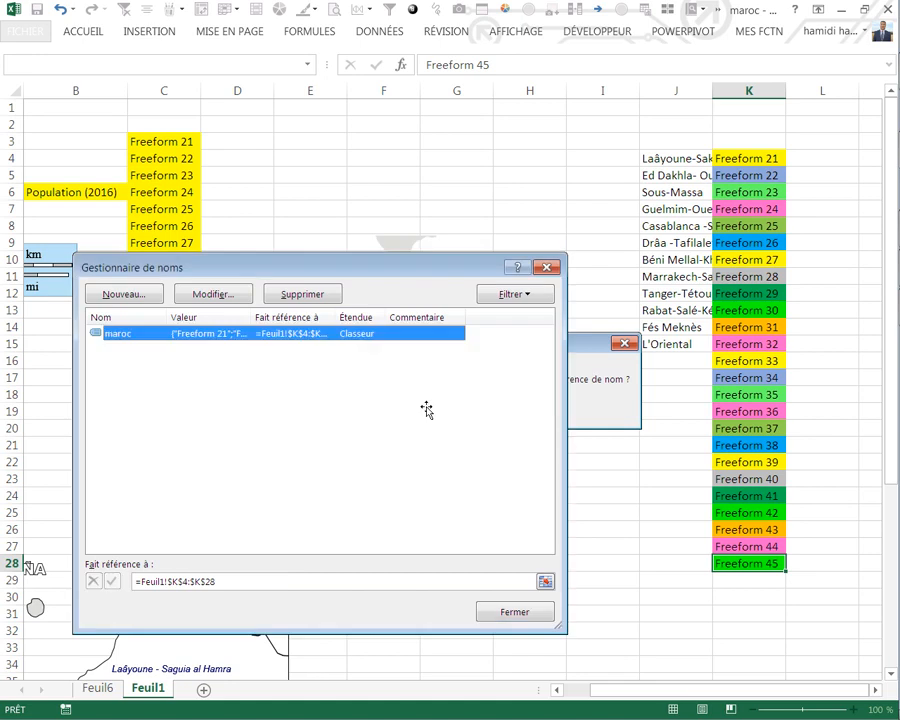
pyautogui.click(488, 211)
# Step: Paste the colouring code from the Word document into Feuil1's Worksheet_SelectionChange procedure and select a sheet cell to run it
pyautogui.moveTo(893, 268)
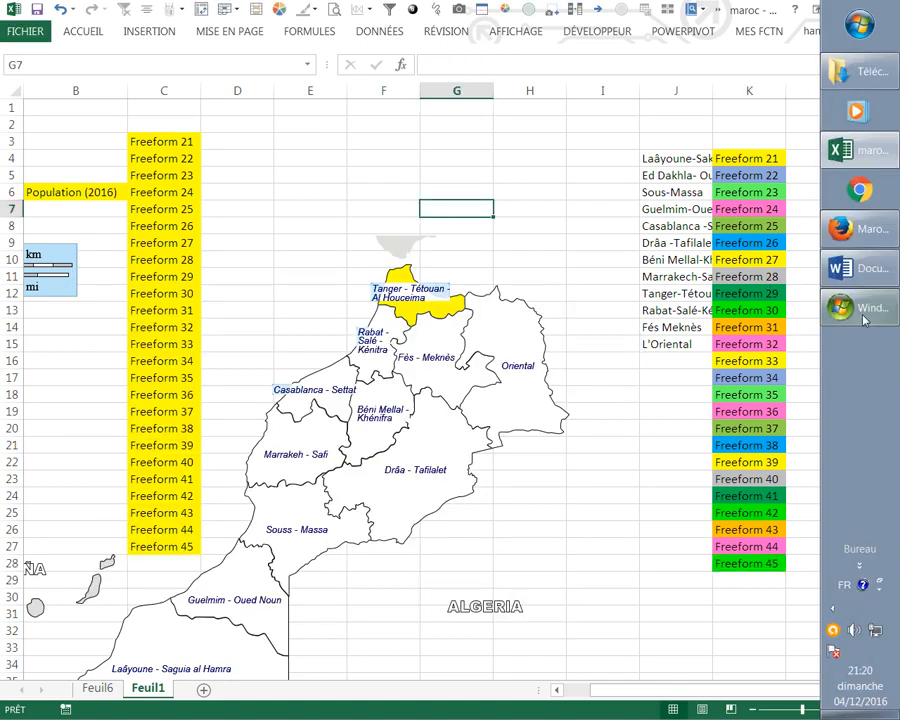
pyautogui.click(866, 270)
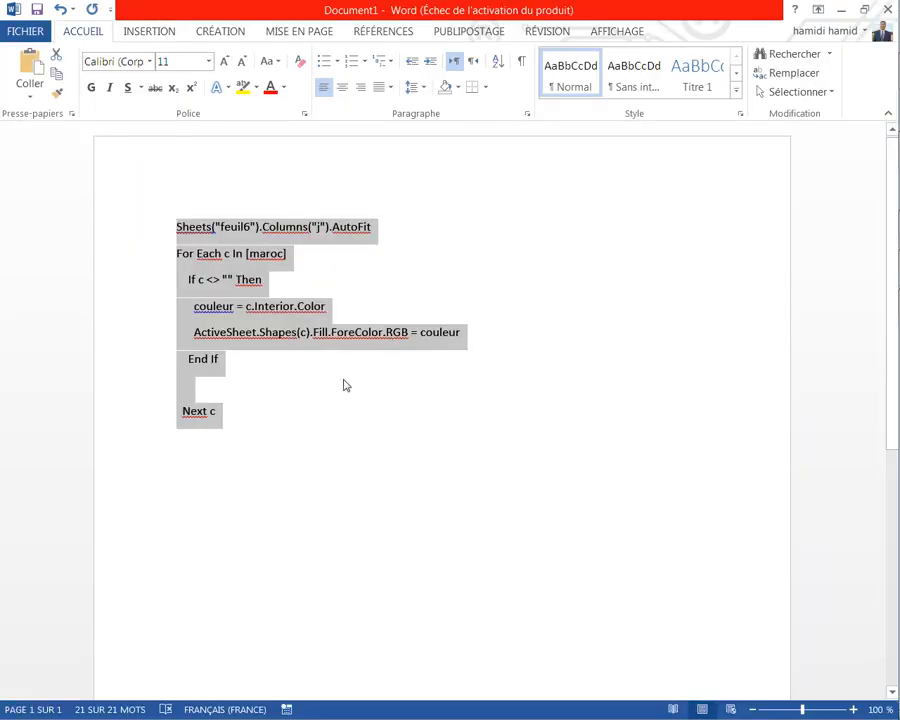
pyautogui.moveTo(892, 265)
pyautogui.click(870, 151)
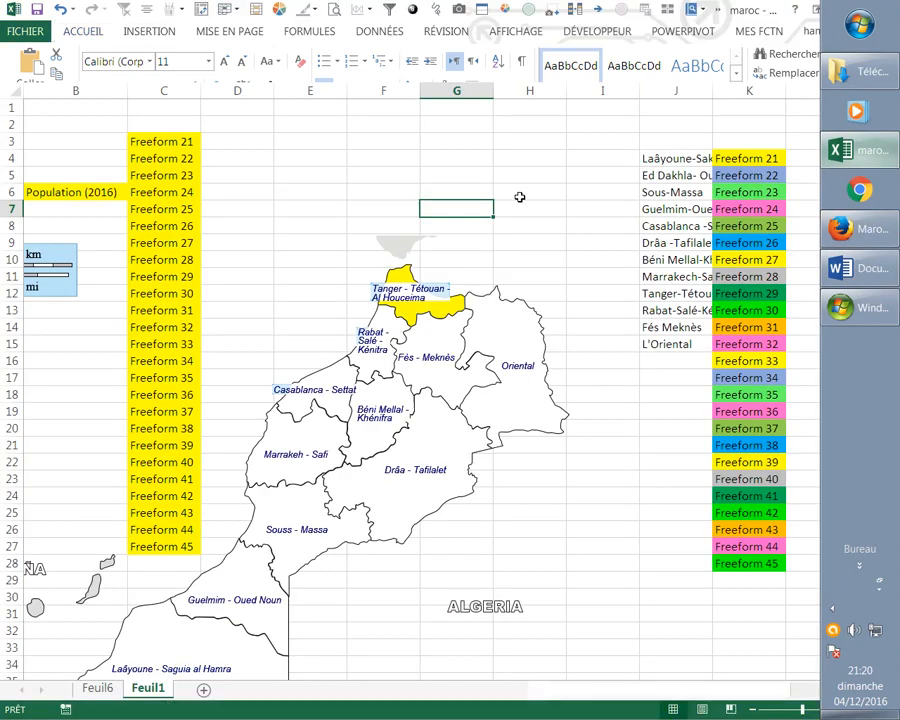
pyautogui.click(597, 31)
pyautogui.click(14, 60)
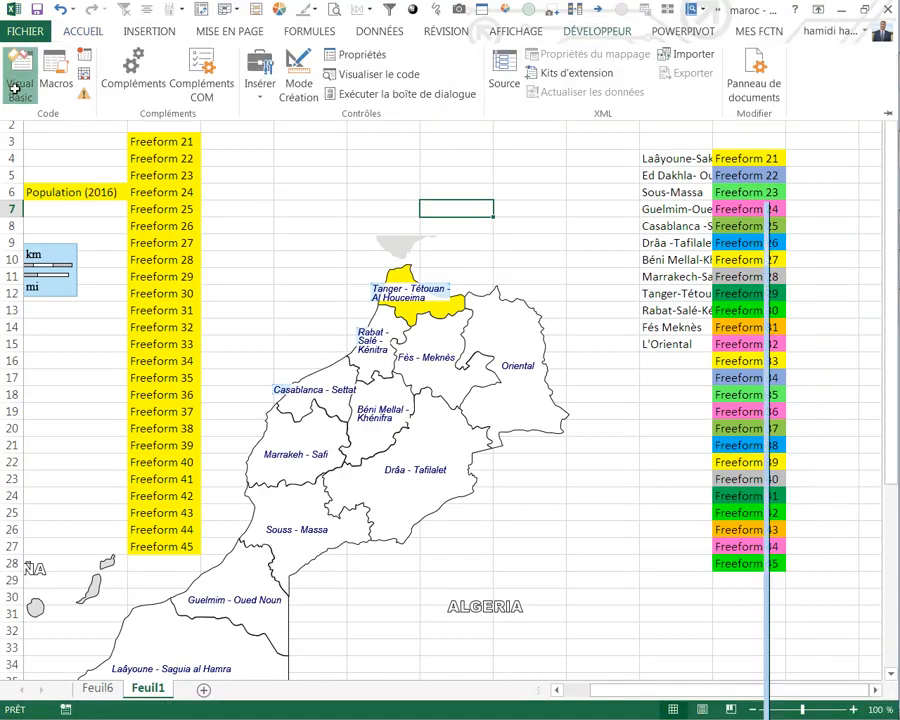
pyautogui.hotkey('ctrl', 'v')
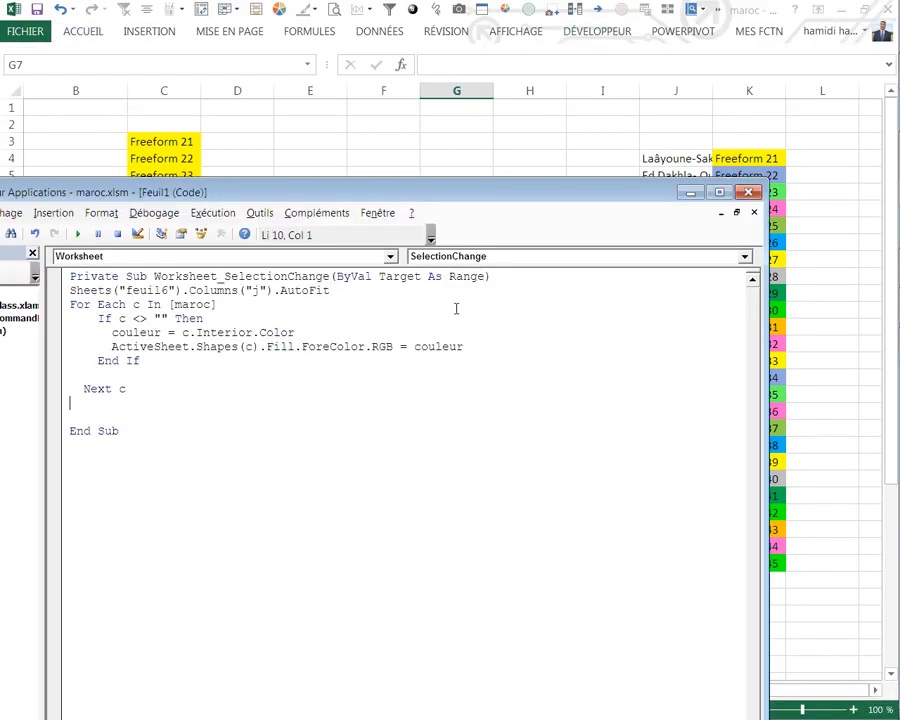
pyautogui.click(748, 192)
pyautogui.click(514, 192)
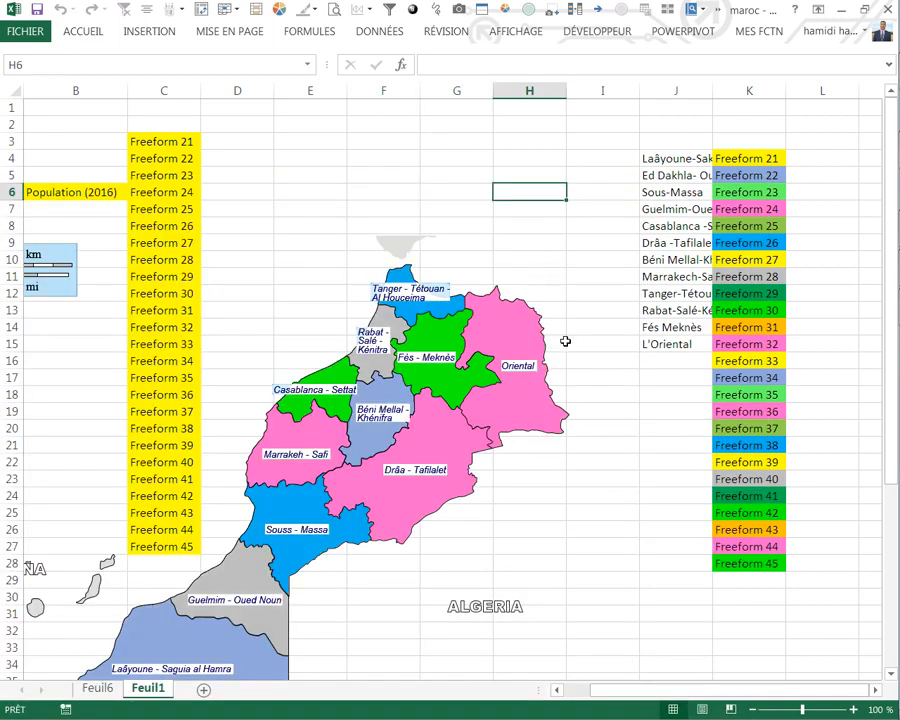
# Step: Delete the helper Freeform list from C2:C27, including its yellow fill
pyautogui.scroll(-4, 558, 326)
pyautogui.scroll(4, 670, 306)
pyautogui.moveTo(179, 118); pyautogui.dragTo(209, 549)
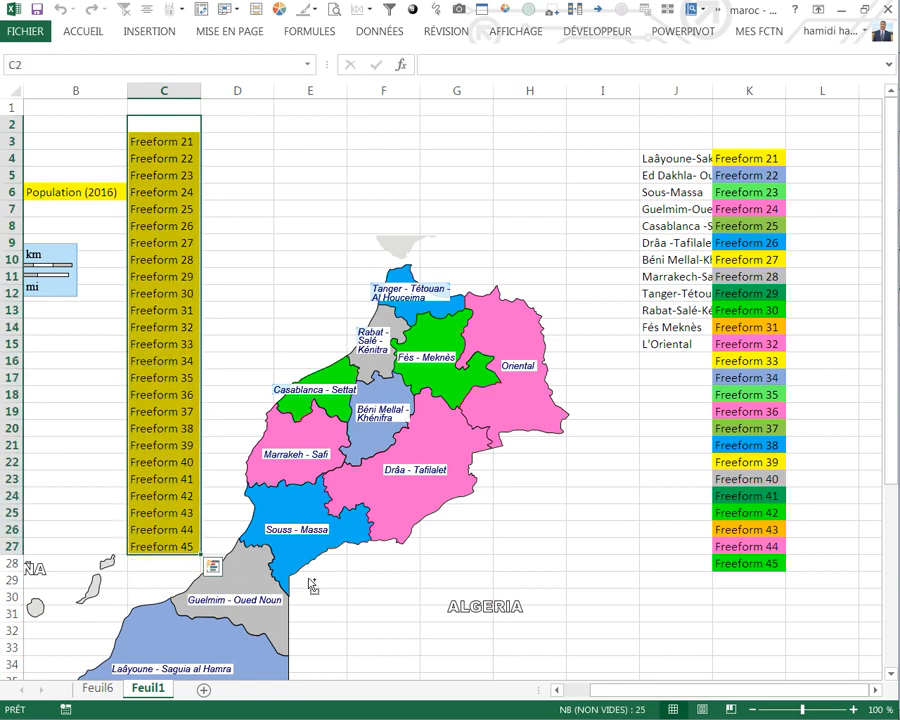
pyautogui.press('Delete')
pyautogui.click(615, 545)
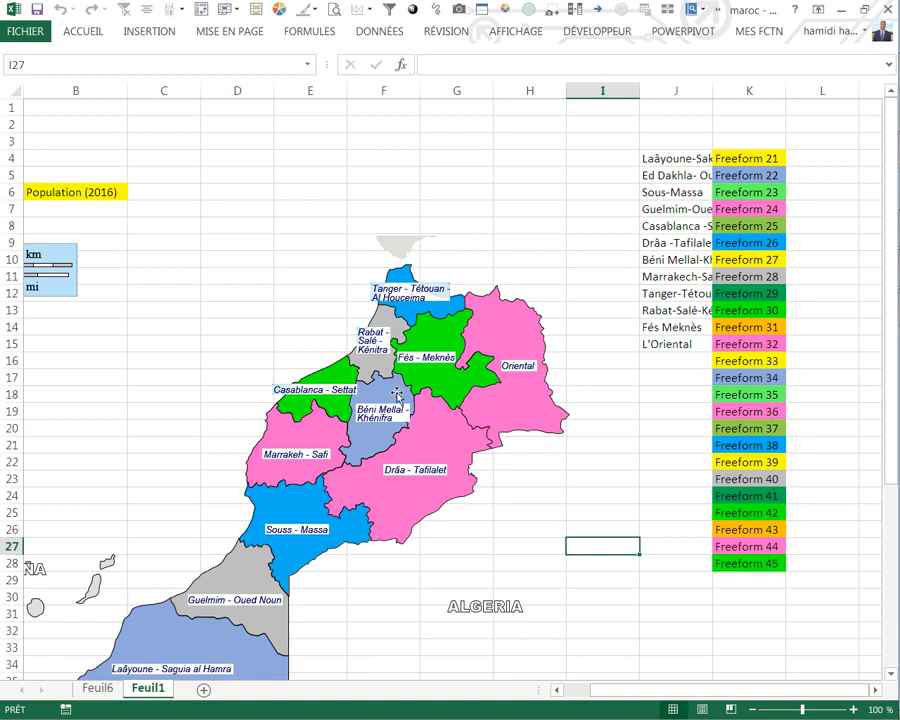
# Step: Fill the Freeform 26 cell K9 with standard purple and select an empty cell so the map recolours
pyautogui.scroll(-3, 657, 306)
pyautogui.scroll(-2, 259, 476)
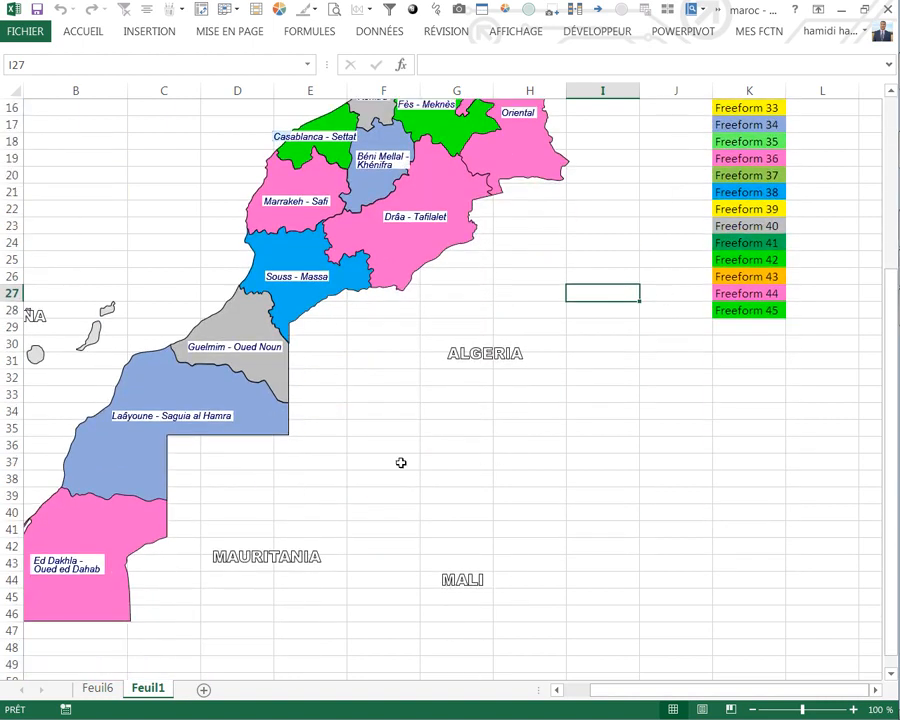
pyautogui.scroll(5, 506, 446)
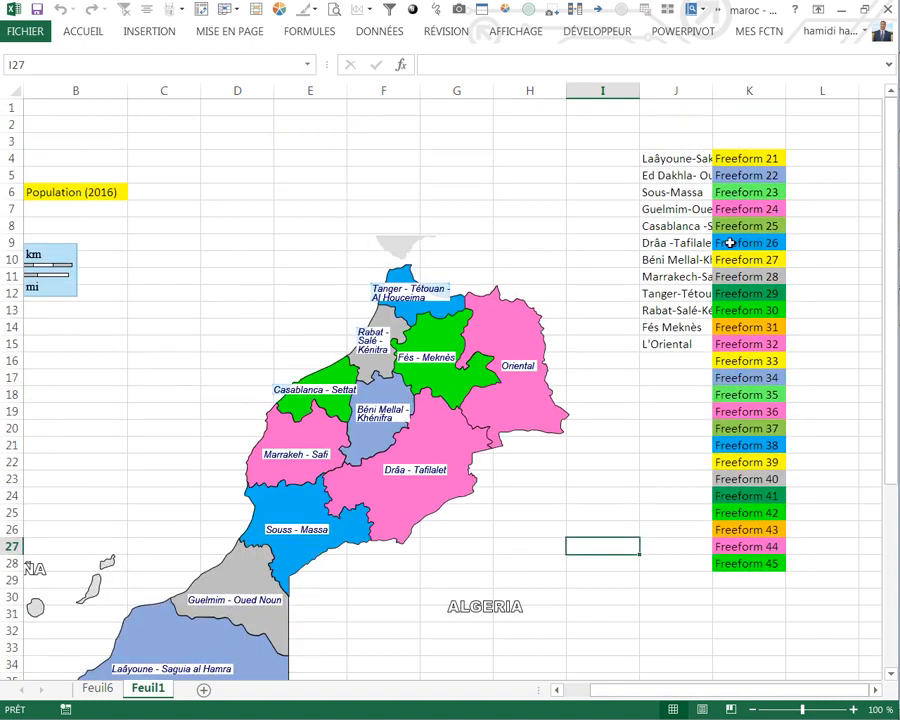
pyautogui.click(727, 243)
pyautogui.rightClick(727, 243)
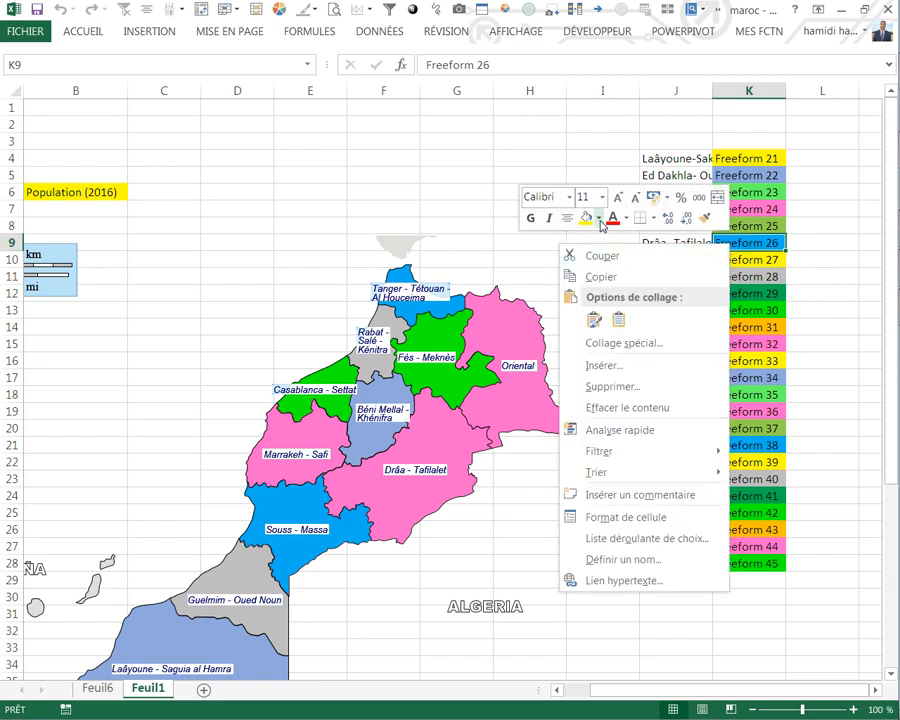
pyautogui.click(600, 219)
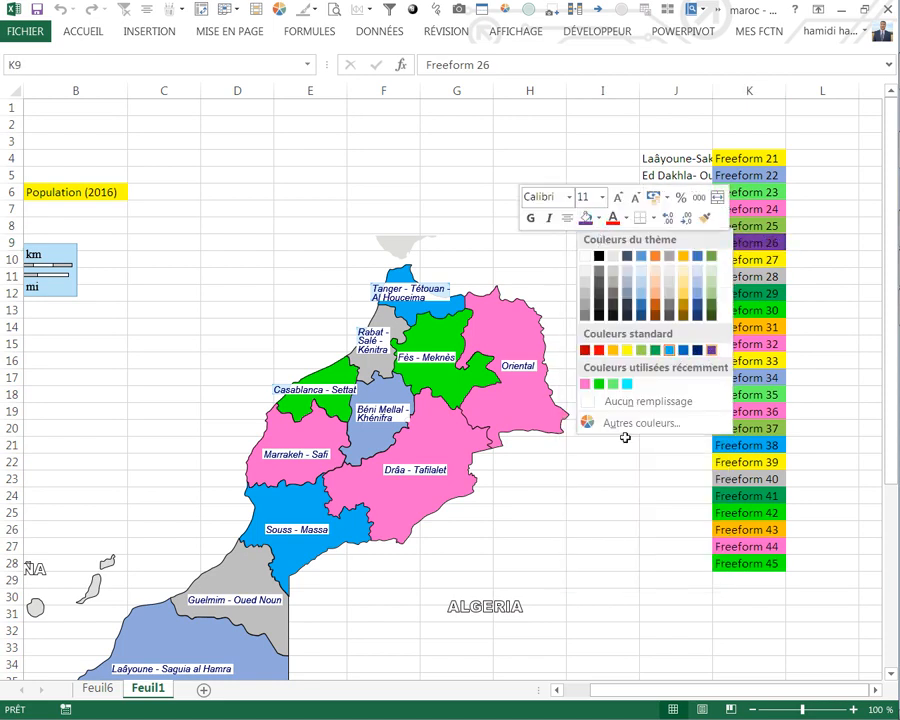
pyautogui.click(711, 350)
pyautogui.click(612, 460)
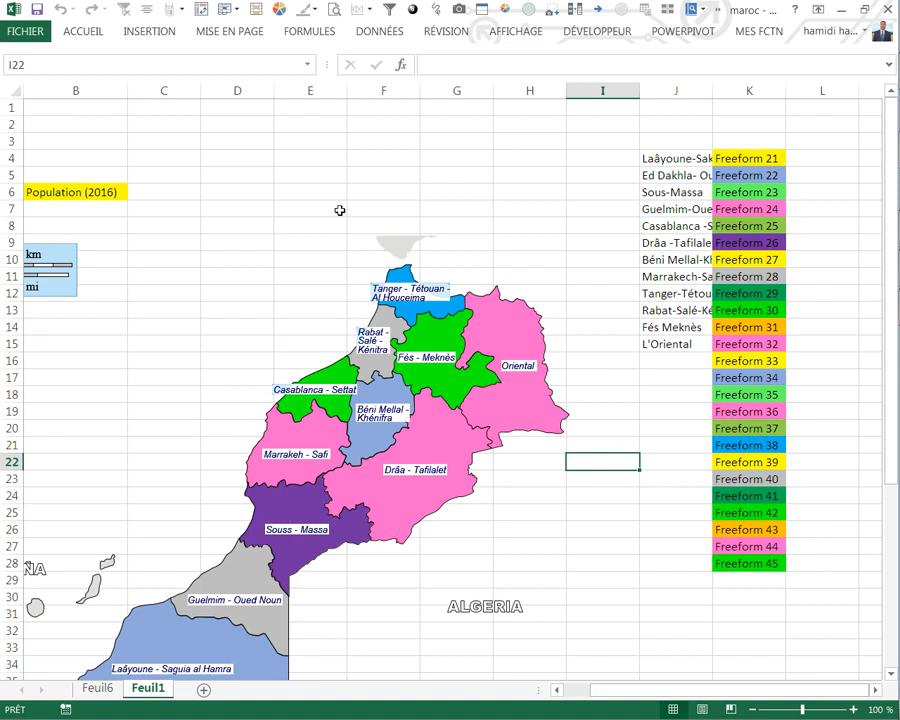
pyautogui.click(310, 192)
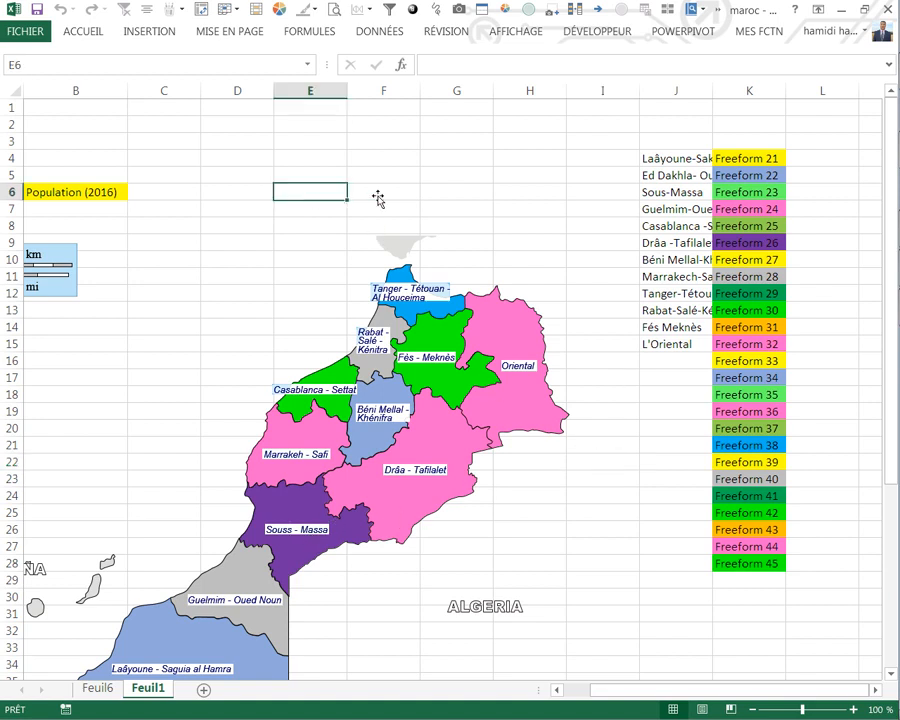
# Step: Delete the region names from J3:J16
pyautogui.click(664, 157)
pyautogui.moveTo(664, 141); pyautogui.dragTo(660, 371)
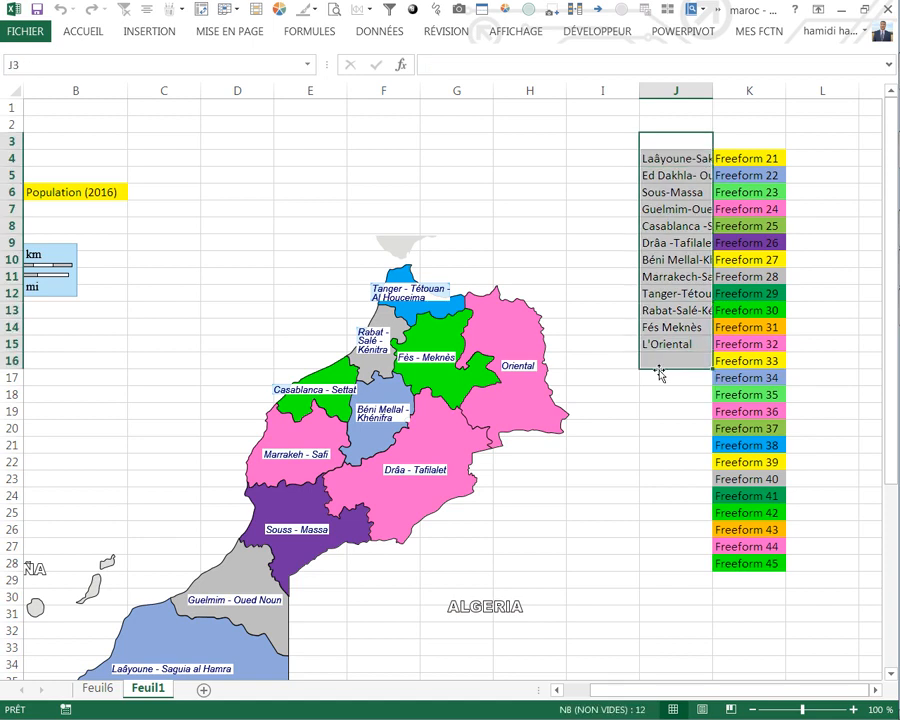
pyautogui.press('Delete')
pyautogui.click(645, 409)
# Step: Select all objects on Feuil1 and give them an outer shadow cast to the lower right
pyautogui.moveTo(613, 690); pyautogui.dragTo(588, 690)
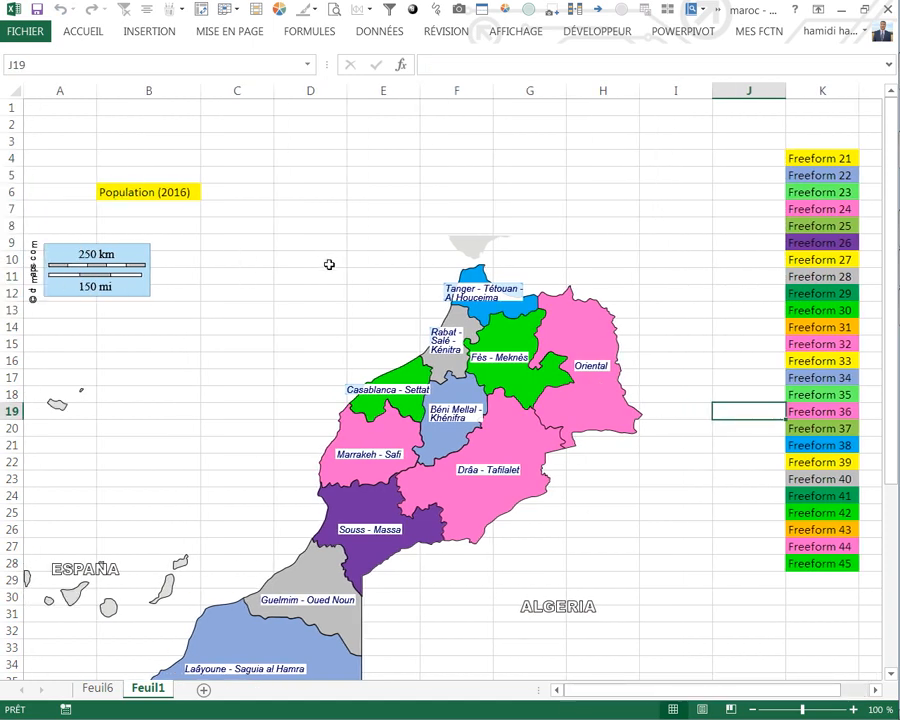
pyautogui.press('F5')
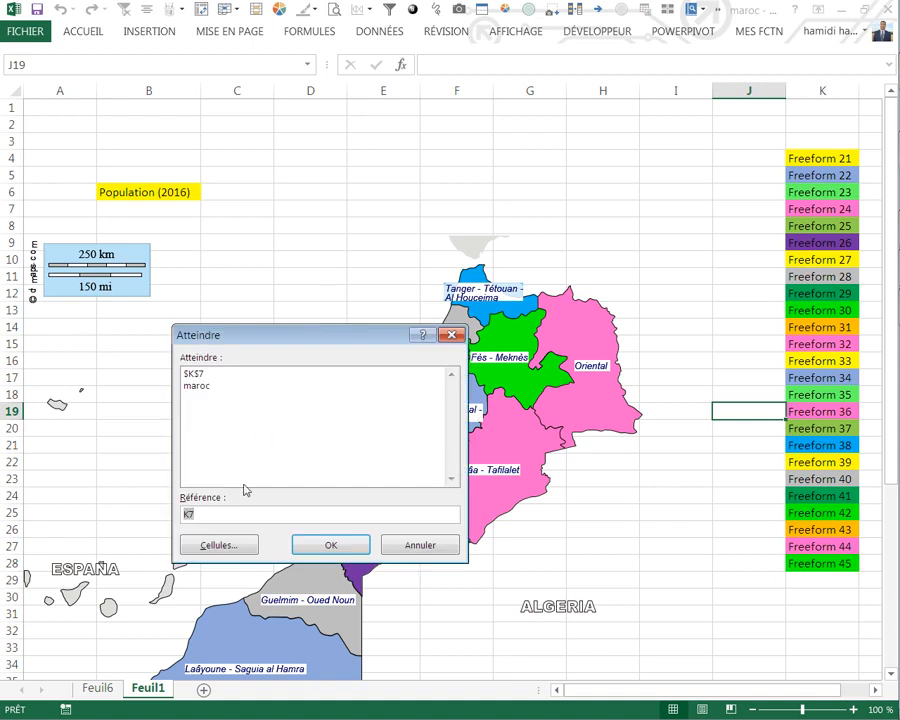
pyautogui.click(220, 540)
pyautogui.click(210, 525)
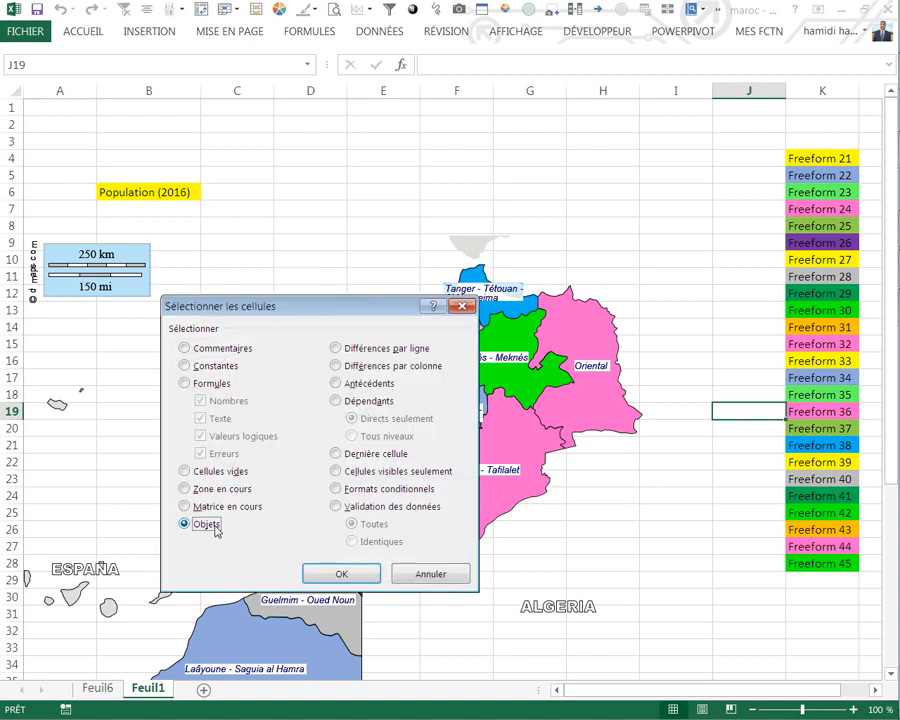
pyautogui.click(342, 573)
pyautogui.click(699, 31)
pyautogui.click(368, 92)
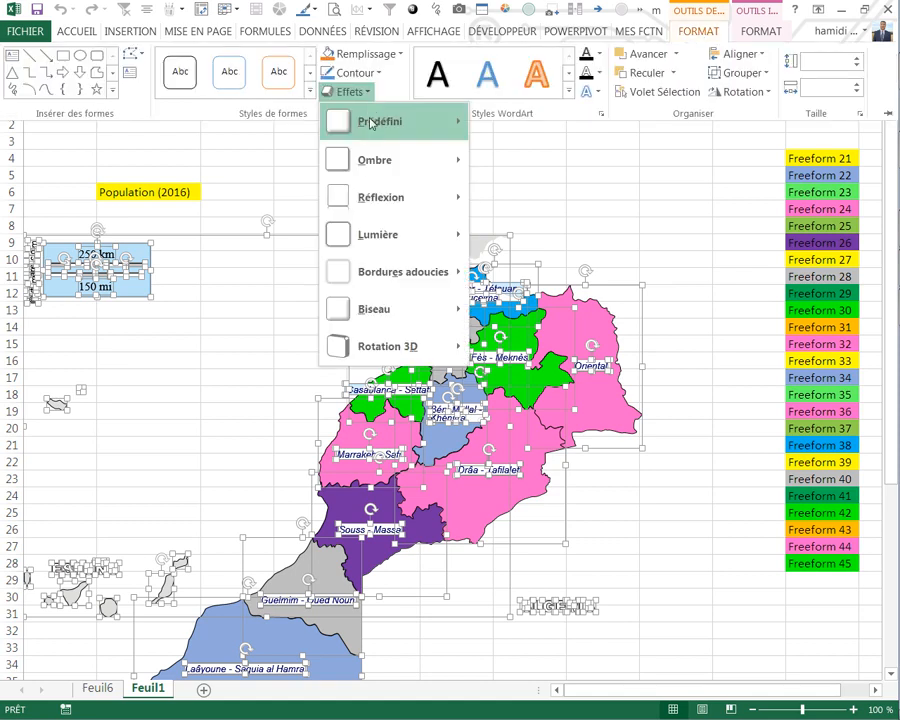
pyautogui.moveTo(380, 160)
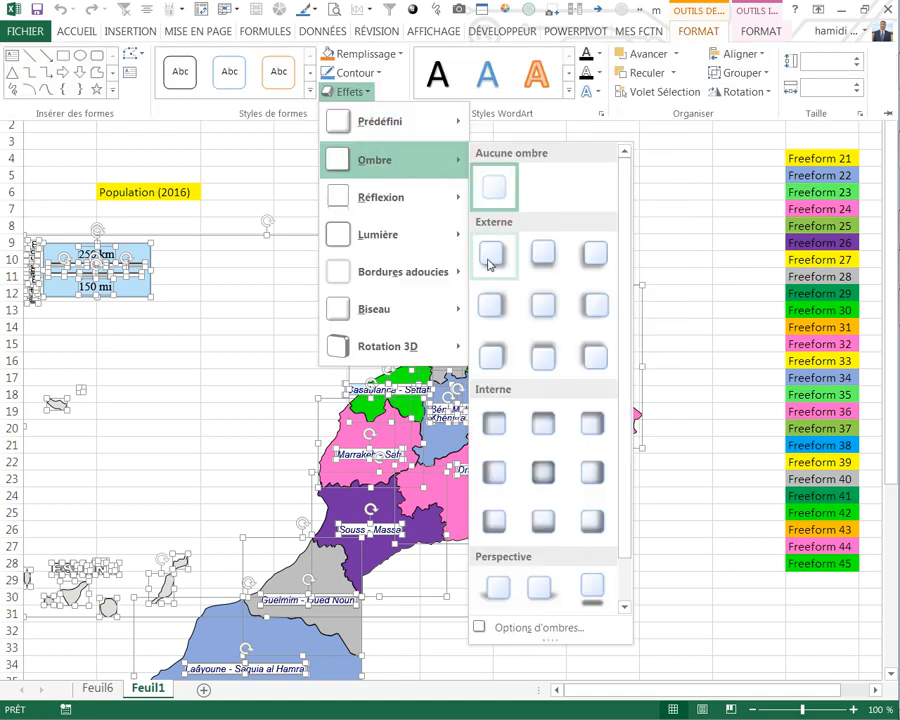
pyautogui.click(490, 263)
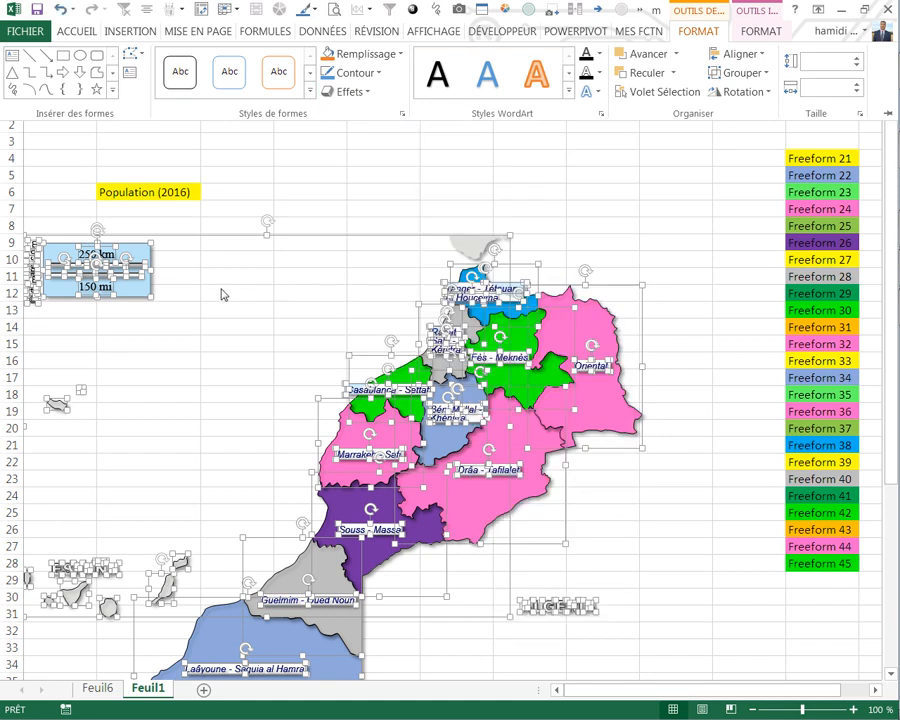
pyautogui.click(335, 182)
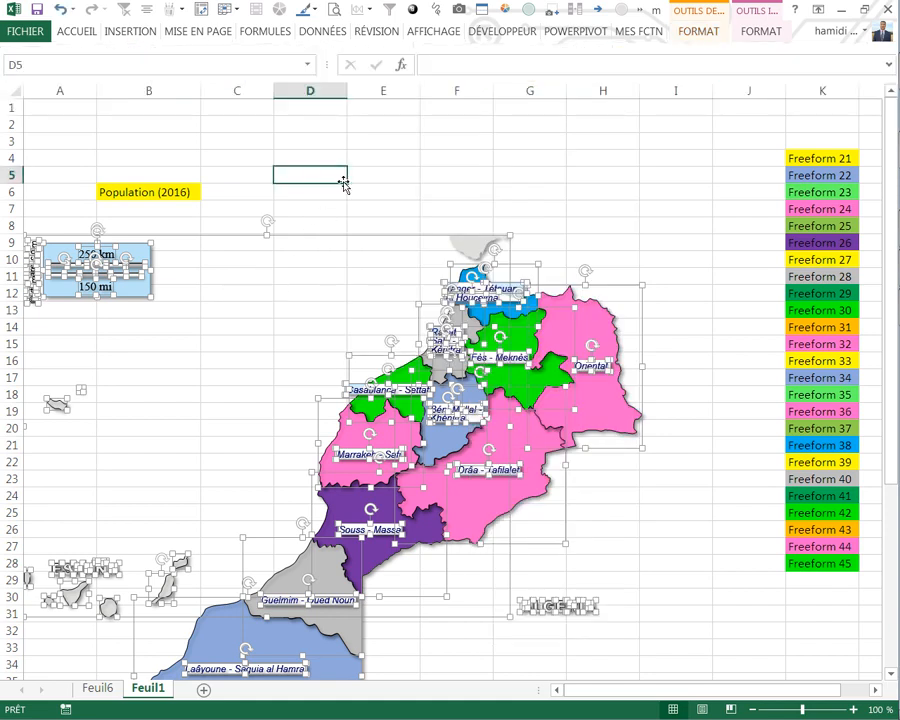
pyautogui.click(462, 181)
# Step: Copy population cell J4 from Feuil6 and paste it as a linked picture at C4 on Feuil1
pyautogui.scroll(-3, 535, 220)
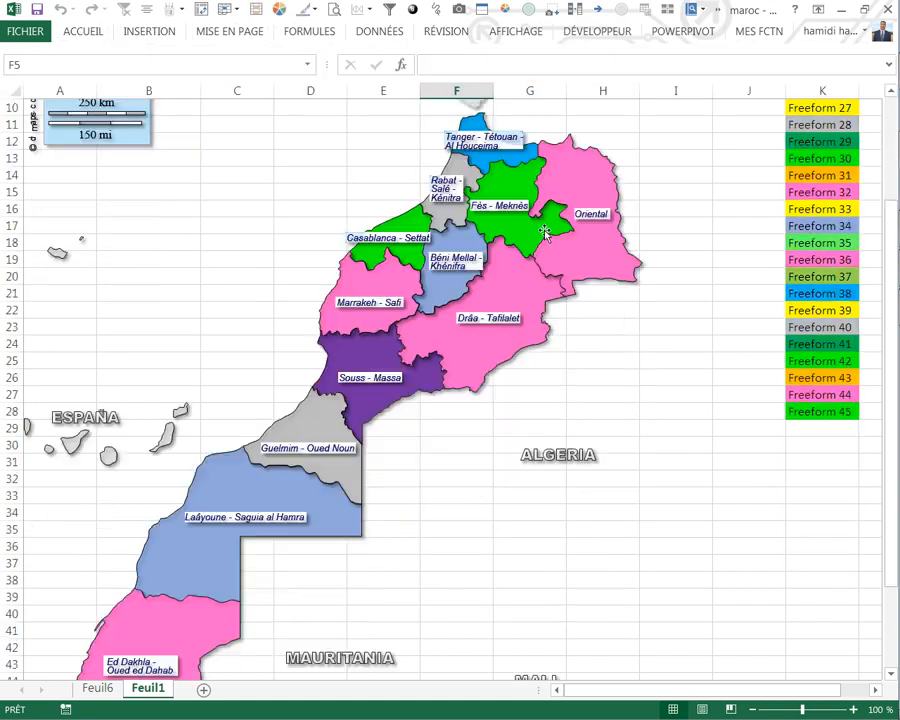
pyautogui.scroll(3, 450, 208)
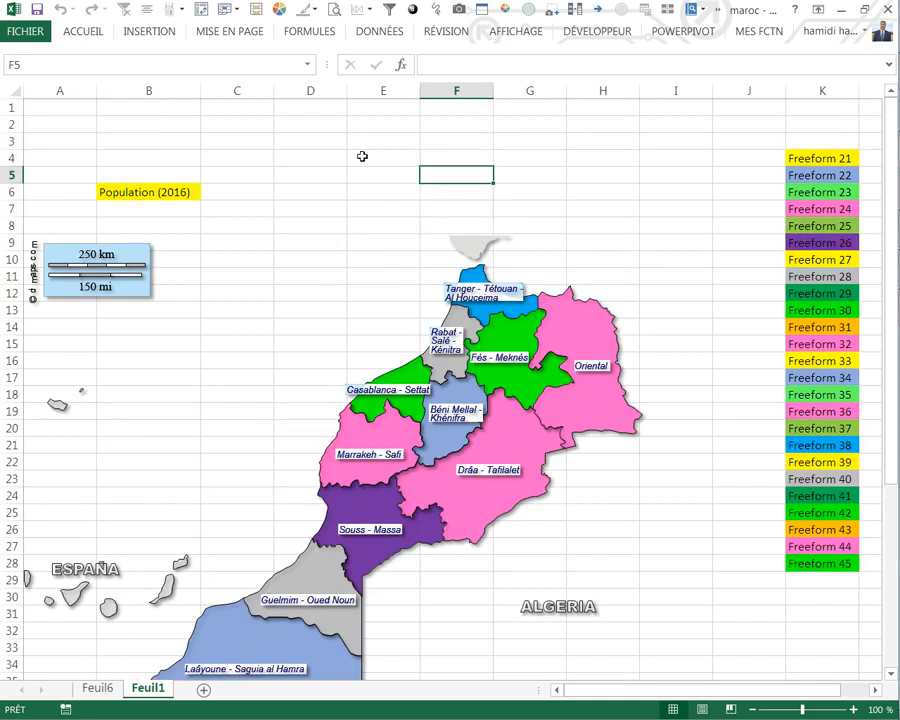
pyautogui.click(100, 687)
pyautogui.click(647, 157)
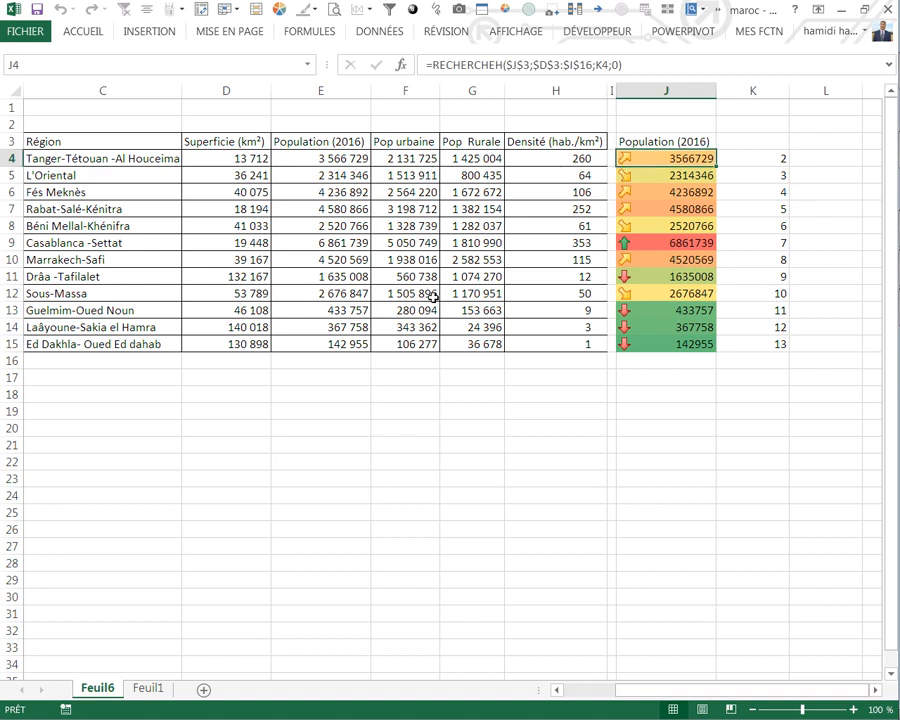
pyautogui.hotkey('ctrl', 'c')
pyautogui.click(148, 688)
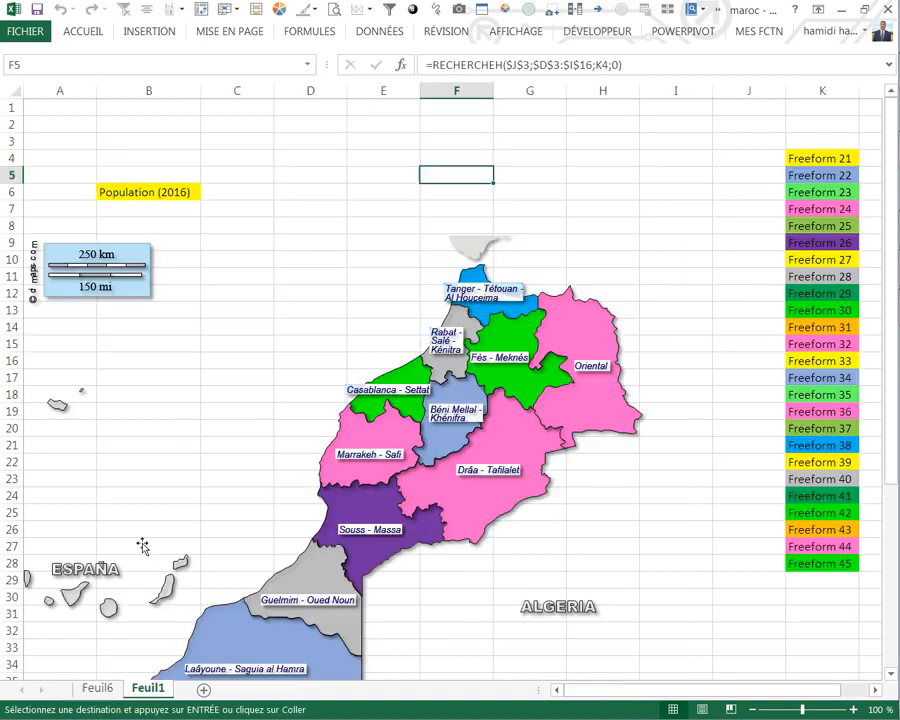
pyautogui.click(229, 160)
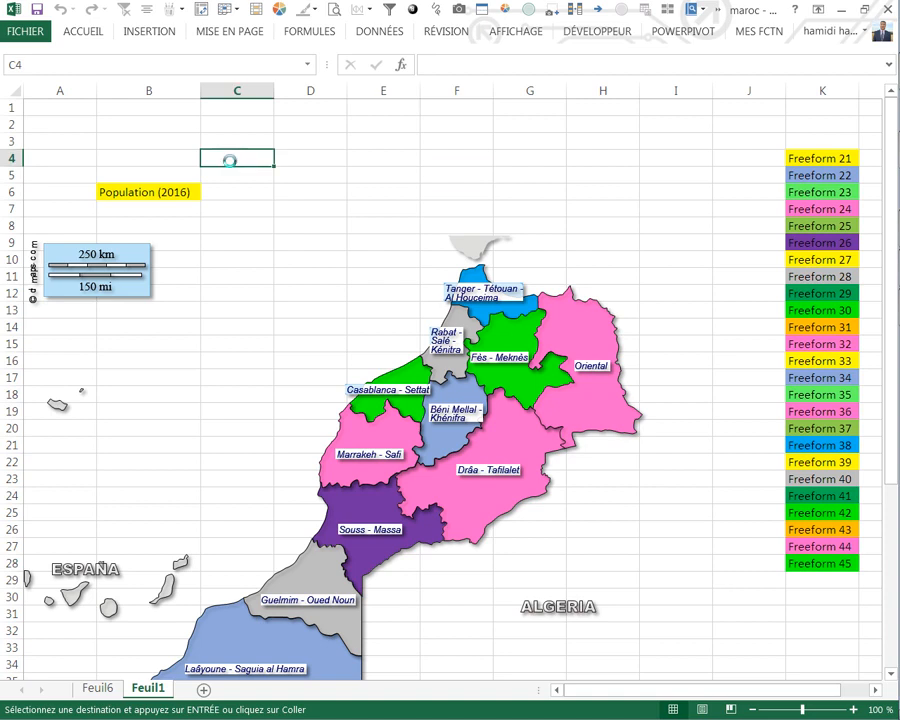
pyautogui.click(86, 36)
pyautogui.click(26, 98)
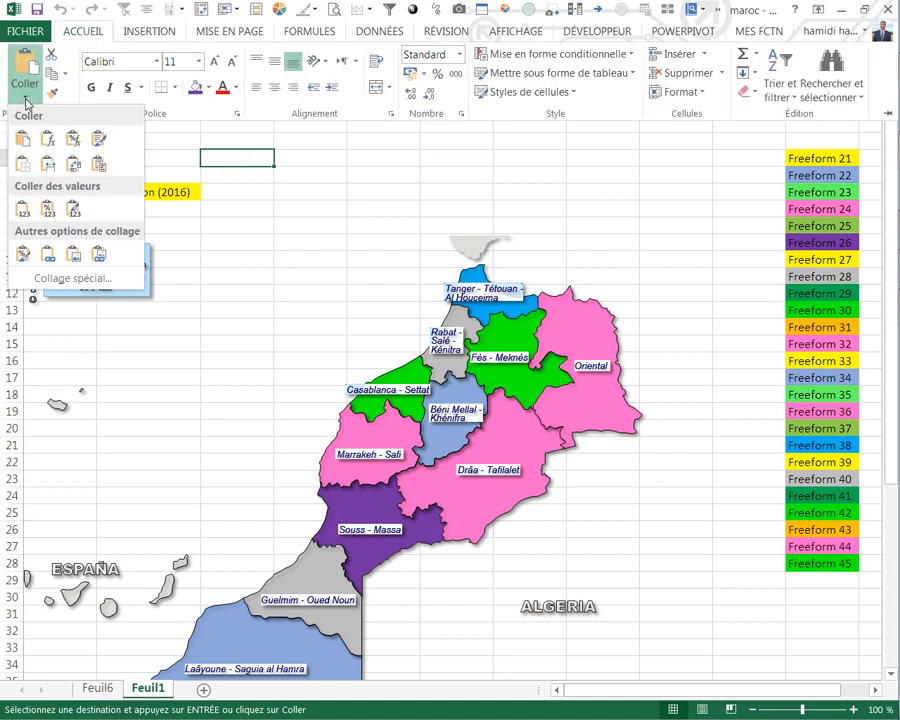
pyautogui.click(98, 254)
# Step: Move the linked population picture onto the Tanger - Tétouan - Al Houceima label and return to Feuil6
pyautogui.click(266, 165)
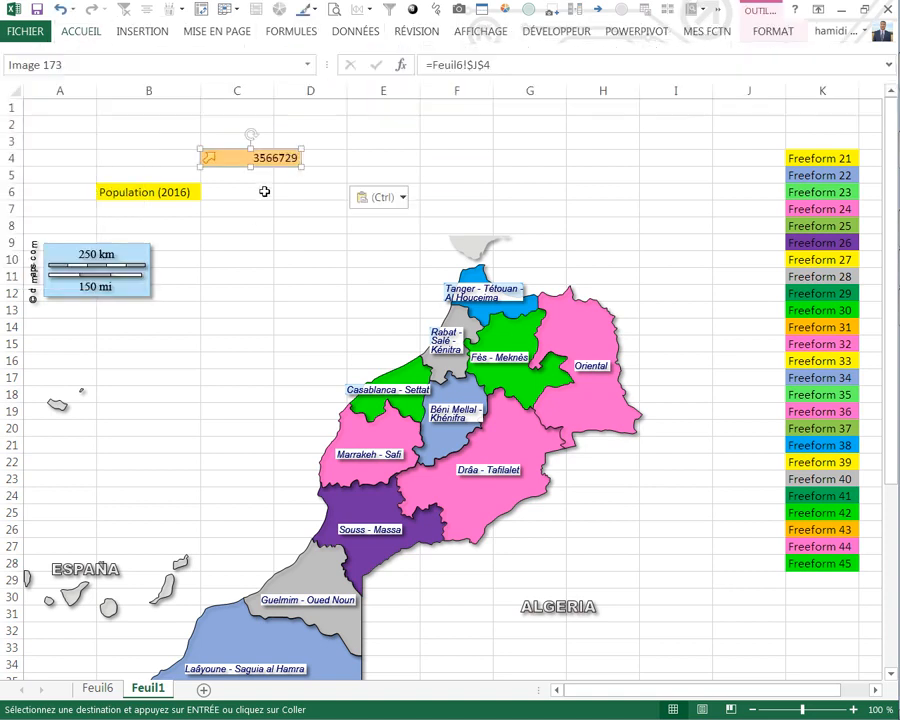
pyautogui.moveTo(267, 166); pyautogui.dragTo(481, 292)
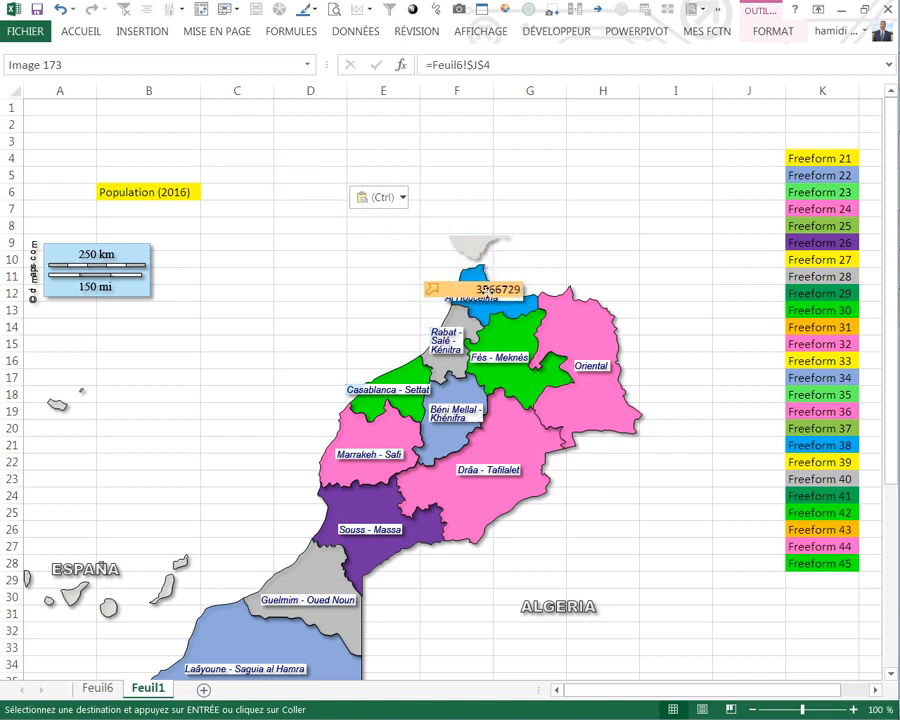
pyautogui.click(317, 306)
pyautogui.click(96, 689)
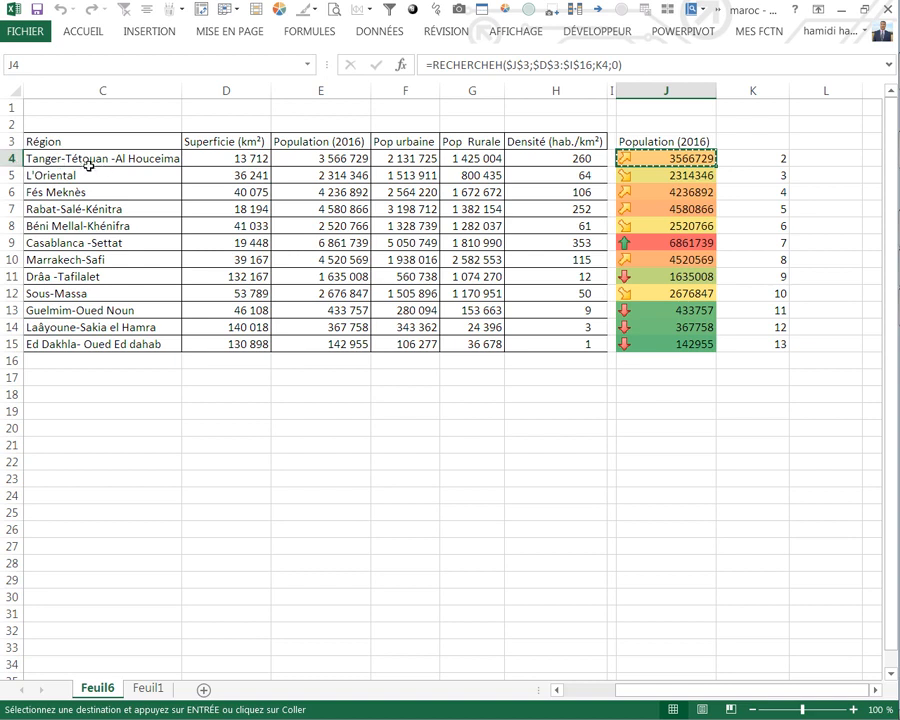
# Step: Copy the region names in C4:C15 of Feuil6 and paste them as values at I1 on Feuil1
pyautogui.moveTo(88, 161); pyautogui.dragTo(84, 345)
pyautogui.hotkey('ctrl', 'c')
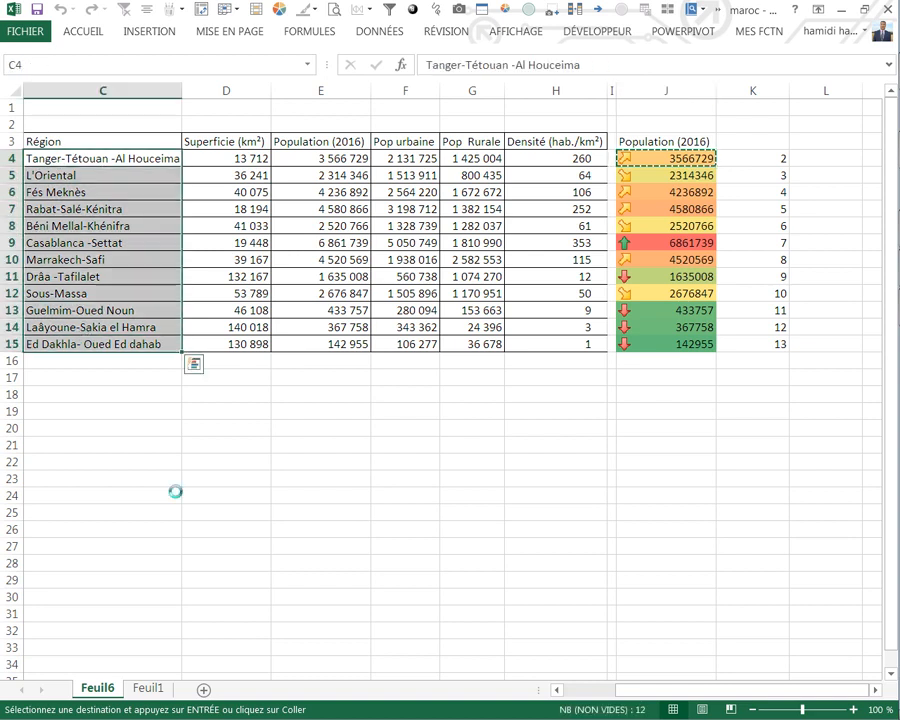
pyautogui.click(150, 688)
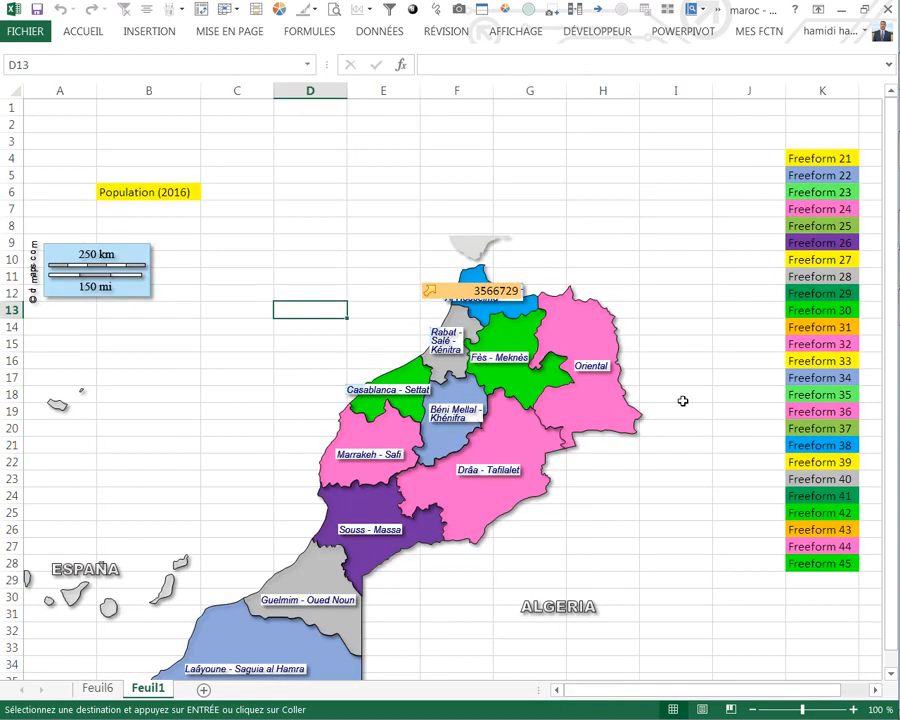
pyautogui.click(672, 107)
pyautogui.rightClick(671, 110)
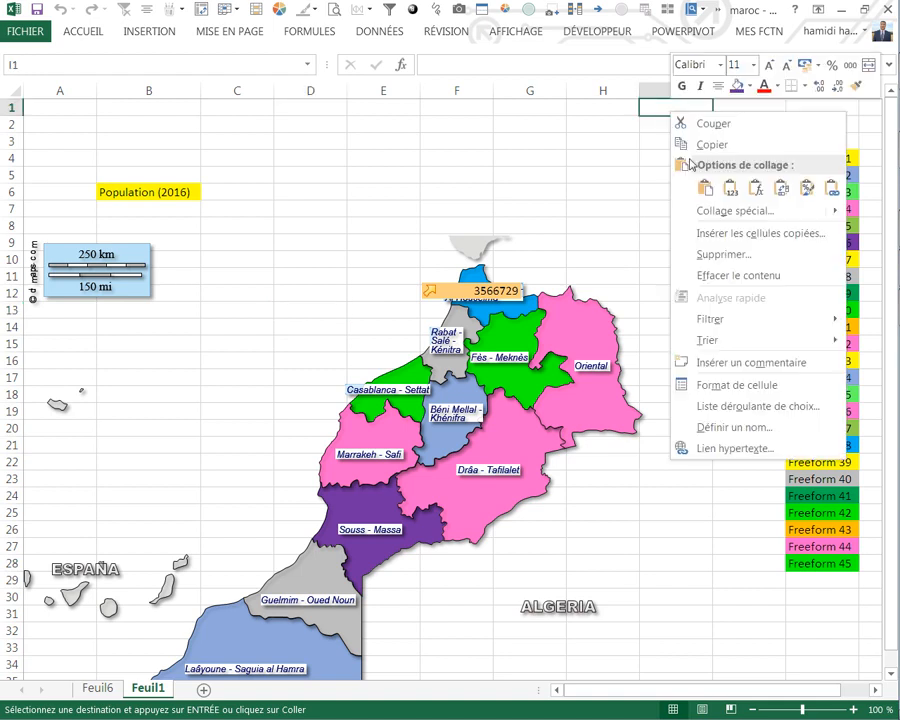
pyautogui.click(729, 188)
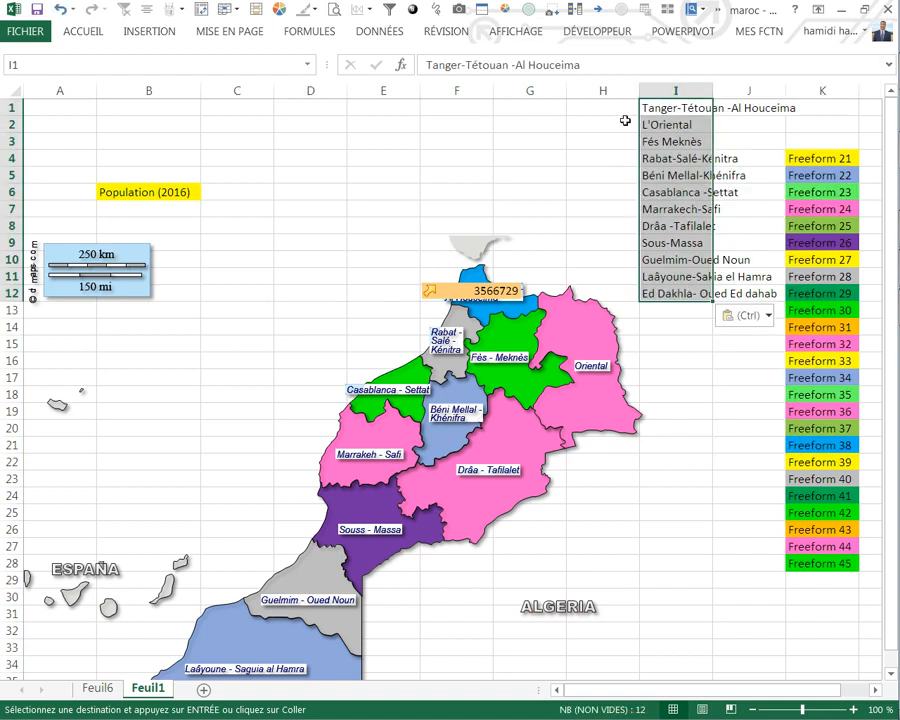
# Step: Number the region names by filling H1:H12 with the series 4 to 15
pyautogui.click(625, 109)
pyautogui.write('4')
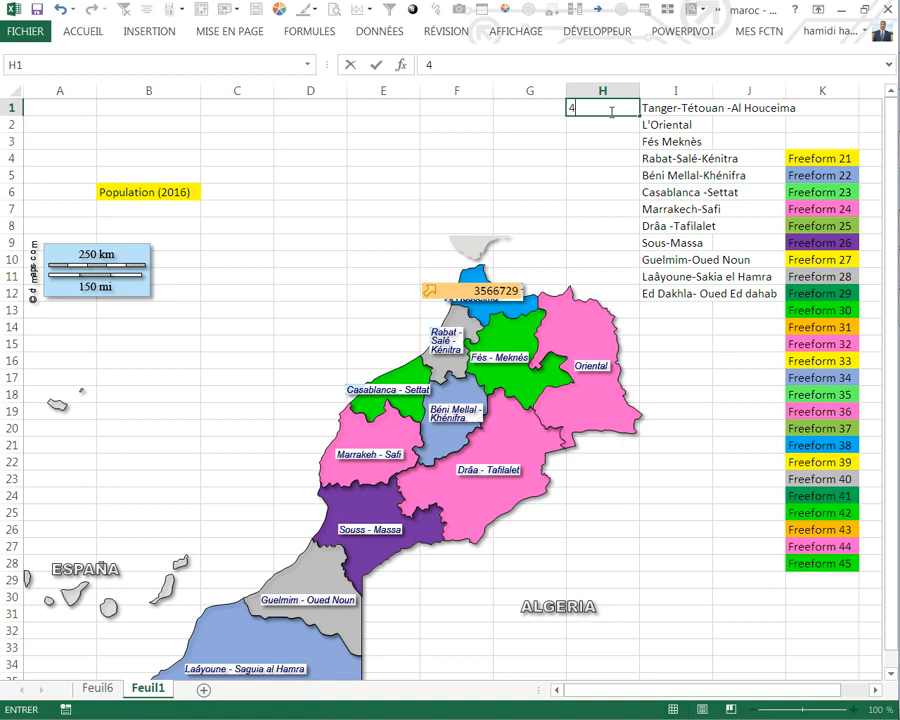
pyautogui.press('Return')
pyautogui.write('5')
pyautogui.press('Return')
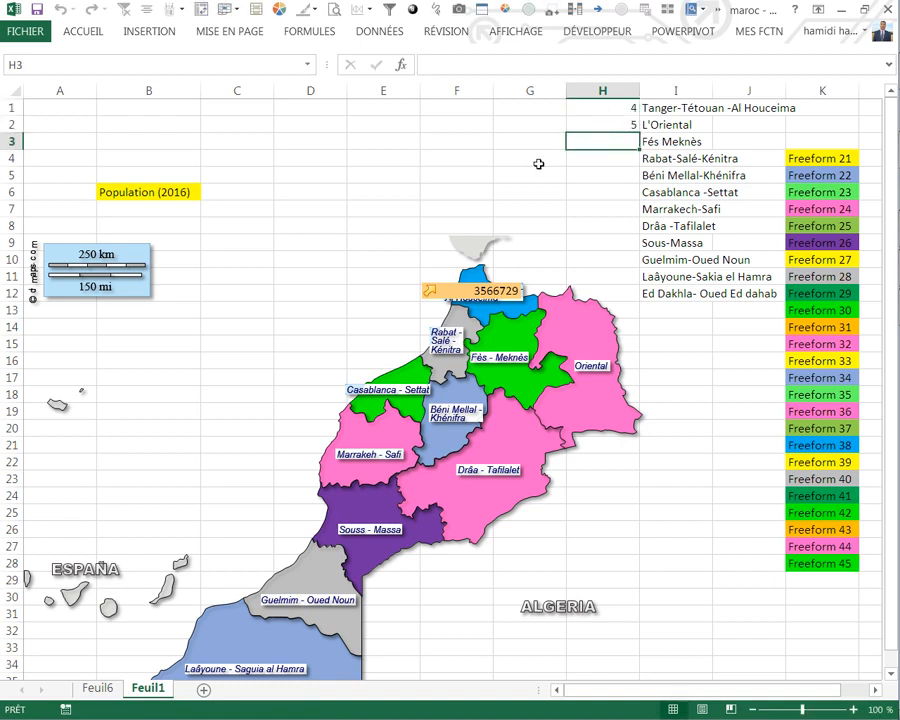
pyautogui.moveTo(606, 116); pyautogui.dragTo(640, 293)
pyautogui.click(672, 343)
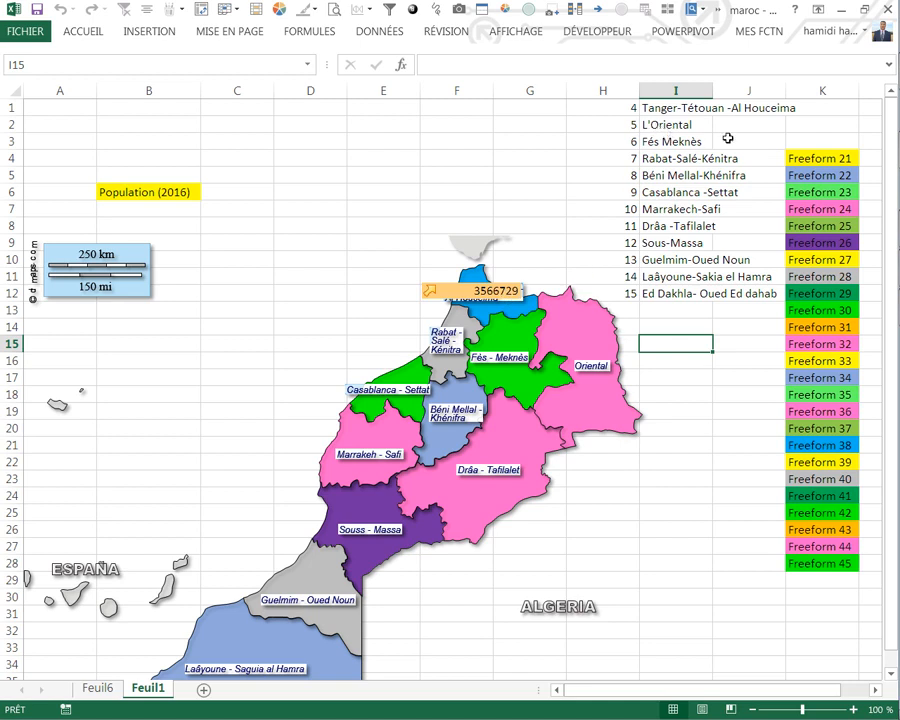
# Step: Duplicate the Tanger population picture onto the Oriental region and link the copy to =Feuil6!$J$5
pyautogui.moveTo(508, 297); pyautogui.dragTo(630, 350)
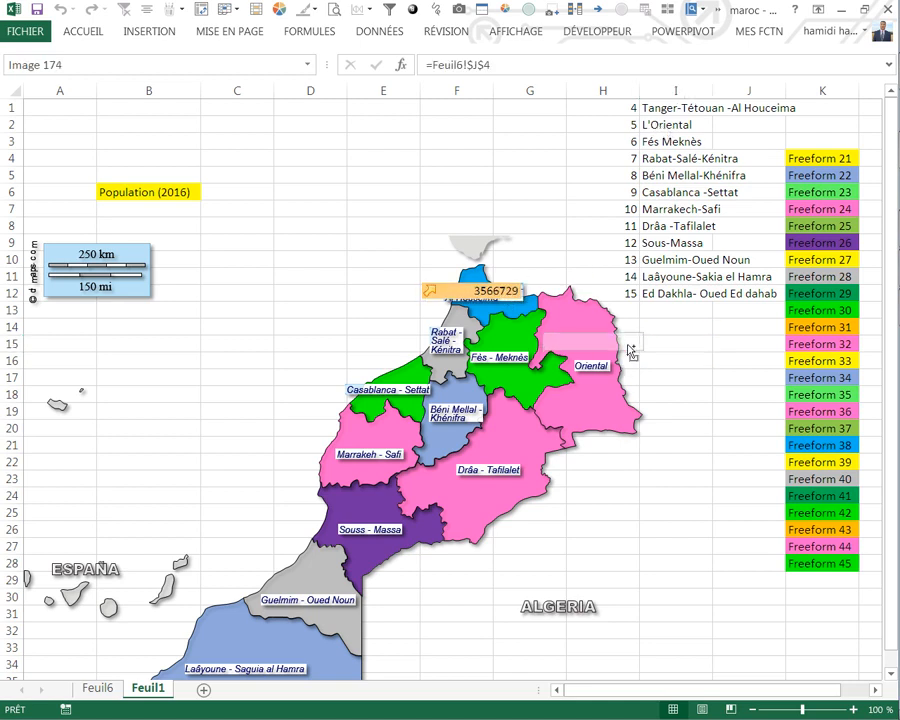
pyautogui.click(494, 71)
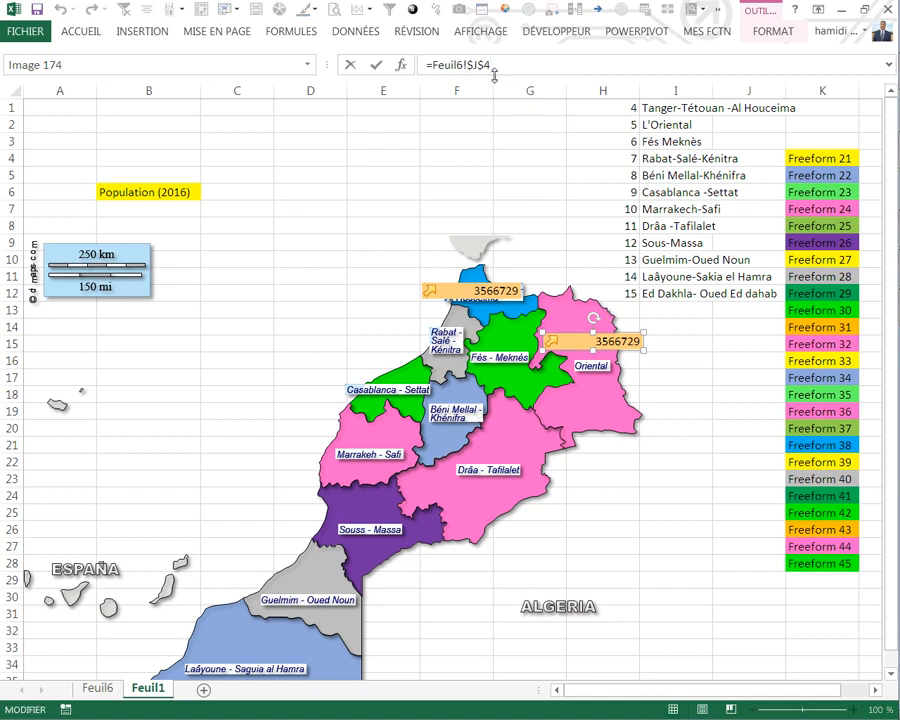
pyautogui.press('Return')
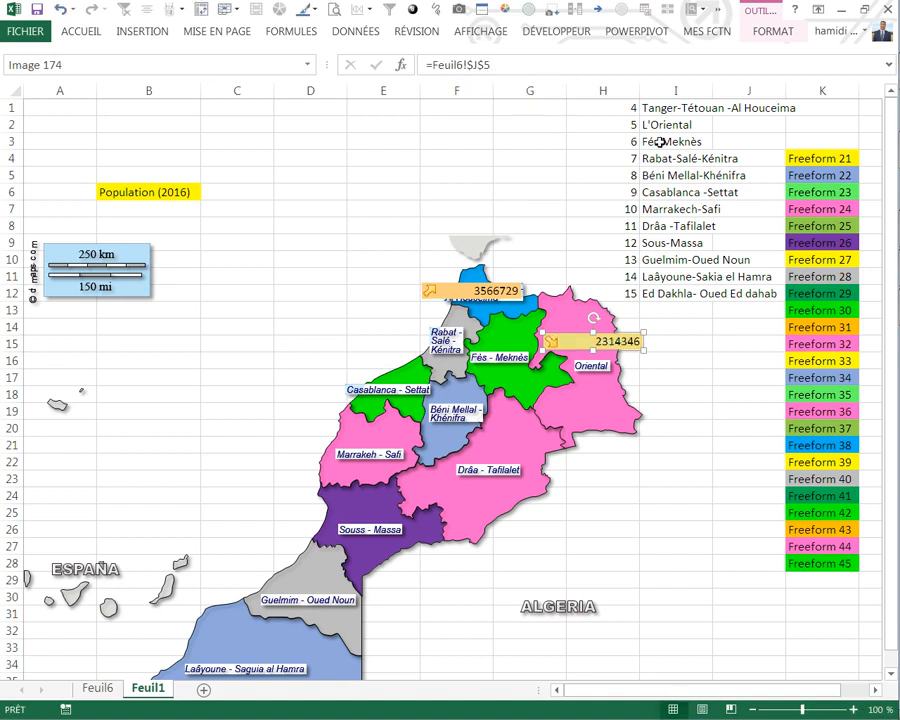
# Step: Duplicate the Oriental population picture onto the Fès - Meknès label and link the copy to =Feuil6!$J$6
pyautogui.moveTo(573, 344); pyautogui.dragTo(493, 356)
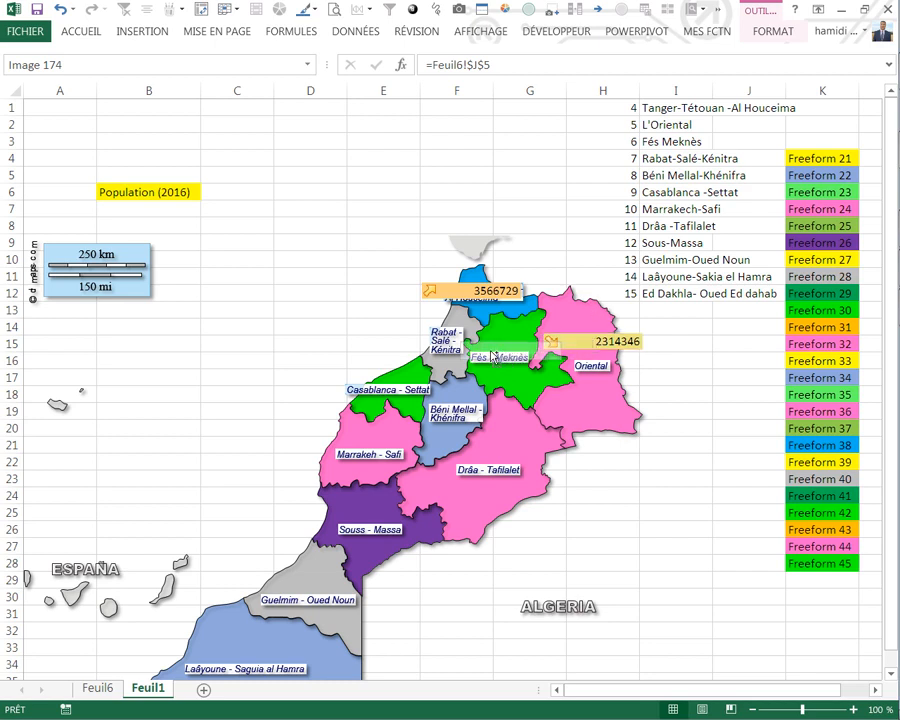
pyautogui.click(518, 64)
pyautogui.press('BackSpace')
pyautogui.write('6')
pyautogui.press('Return')
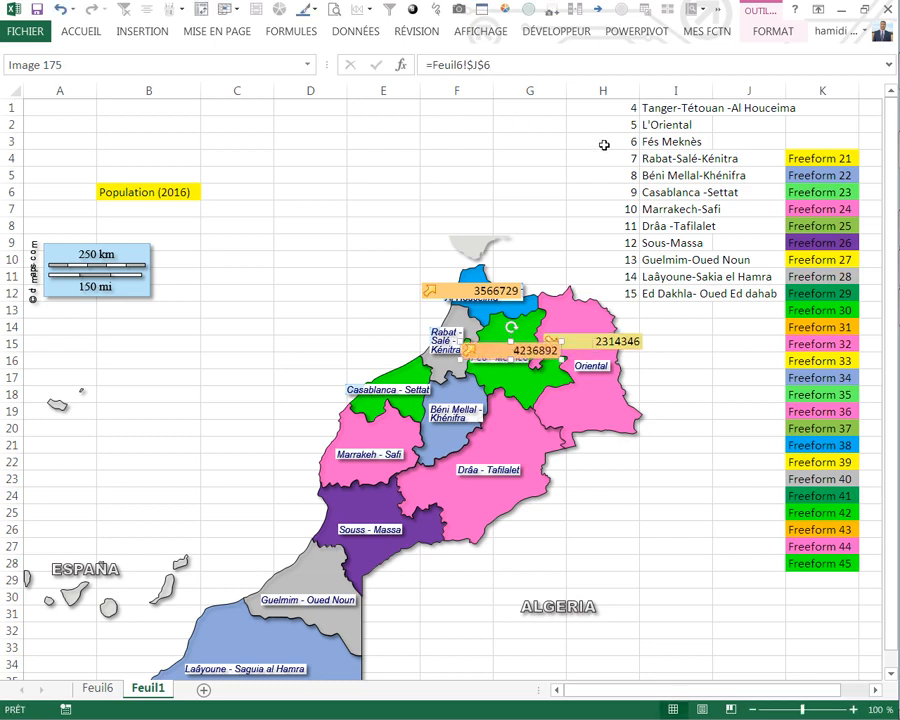
# Step: Duplicate the Fès - Meknès population picture beside the Rabat - Salé - Kénitra label and link the copy to =Feuil6!$J$7
pyautogui.moveTo(476, 346); pyautogui.dragTo(385, 333)
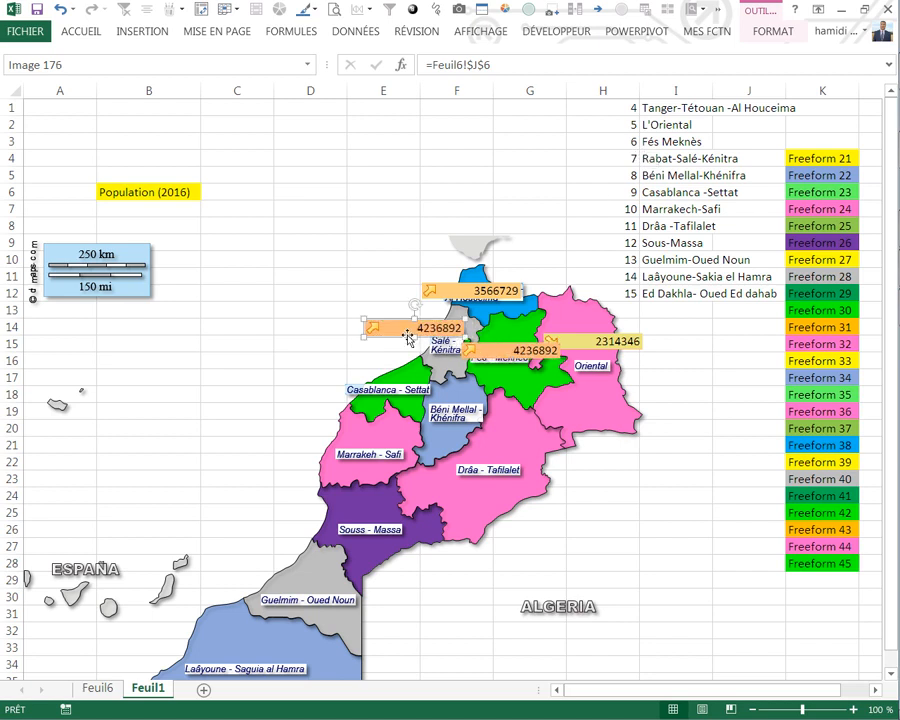
pyautogui.click(494, 70)
pyautogui.press('BackSpace')
pyautogui.write('7')
pyautogui.press('Return')
# Step: Duplicate the Rabat population picture onto the Béni Mellal - Khénifra label and link the copy to =Feuil6!$J$8
pyautogui.moveTo(403, 330); pyautogui.dragTo(443, 408)
pyautogui.click(491, 64)
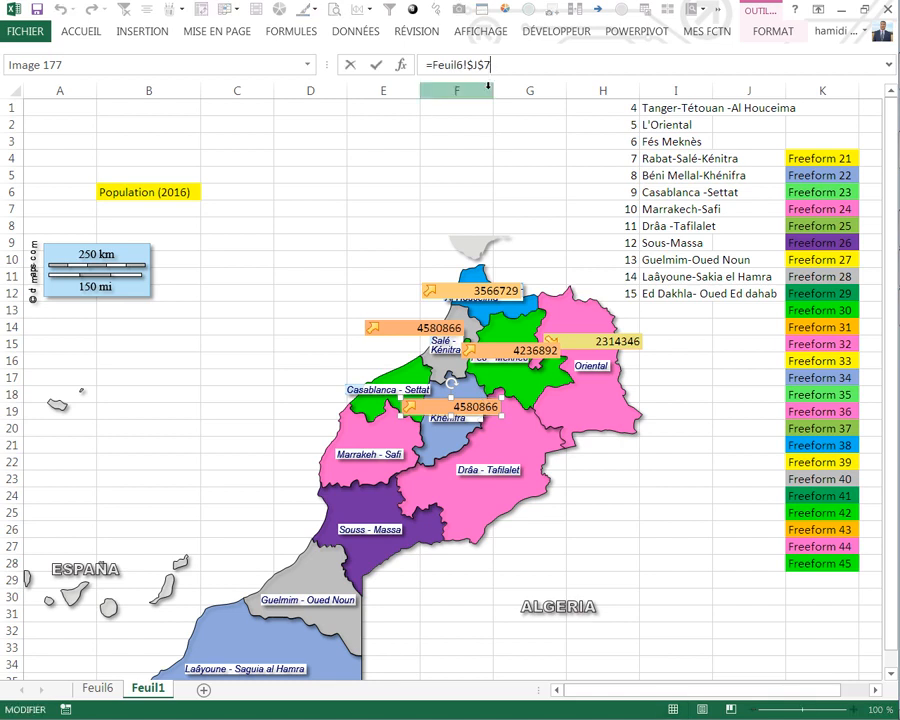
pyautogui.write('8')
pyautogui.press('Return')
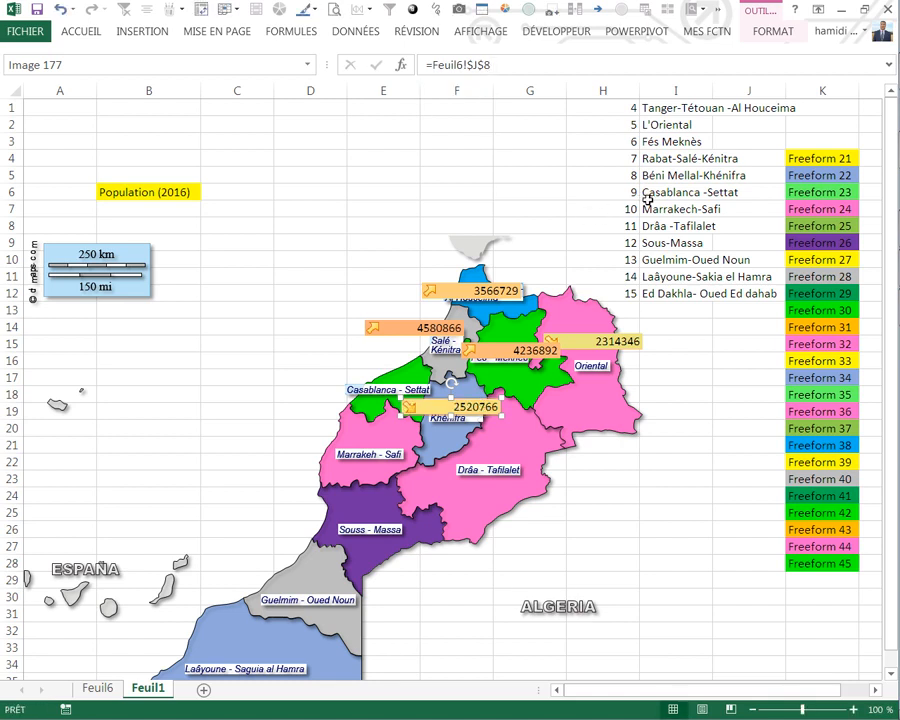
# Step: Duplicate the Béni Mellal population picture onto the Casablanca - Settat label and link the copy to =Feuil6!$J$9
pyautogui.moveTo(436, 407); pyautogui.dragTo(362, 393)
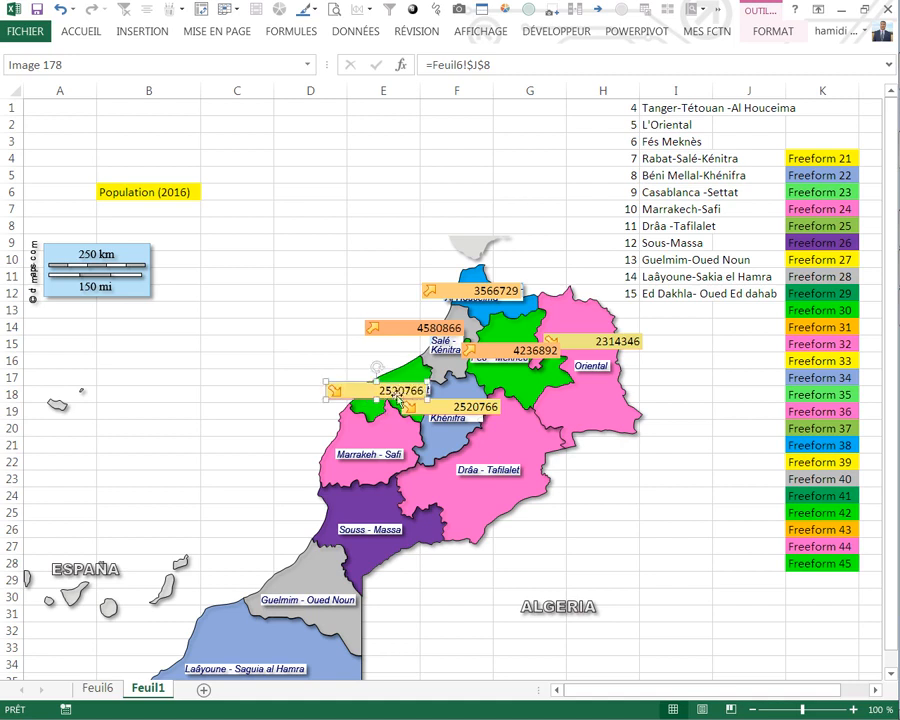
pyautogui.click(491, 68)
pyautogui.write('9')
pyautogui.press('Return')
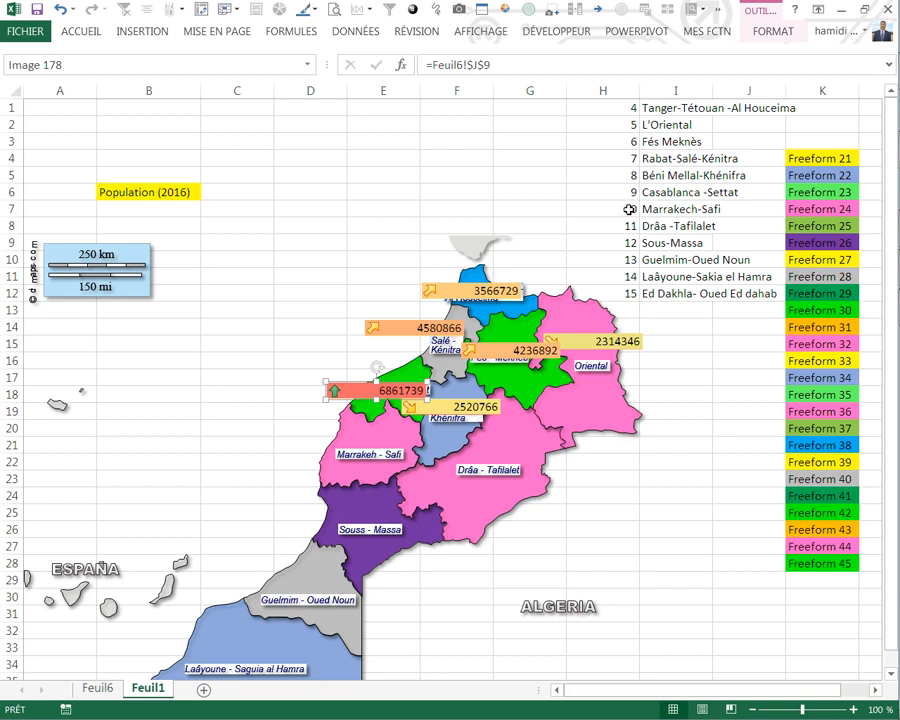
# Step: Duplicate the Casablanca population picture just above the Marrakeh - Safi label and link the copy to =Feuil6!$J$10
pyautogui.moveTo(363, 396); pyautogui.dragTo(341, 445)
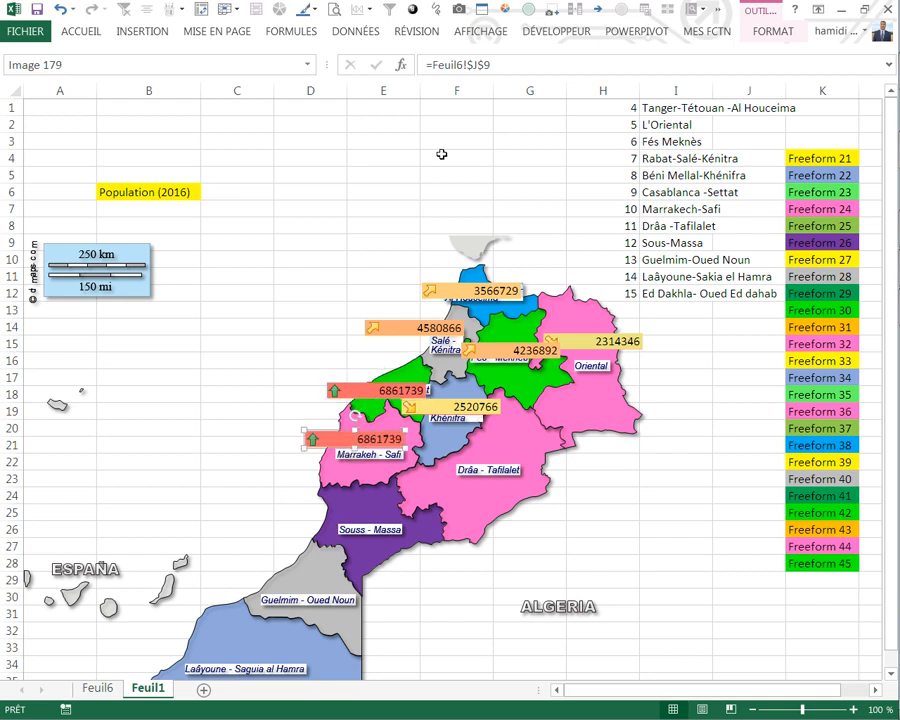
pyautogui.click(495, 65)
pyautogui.write('1')
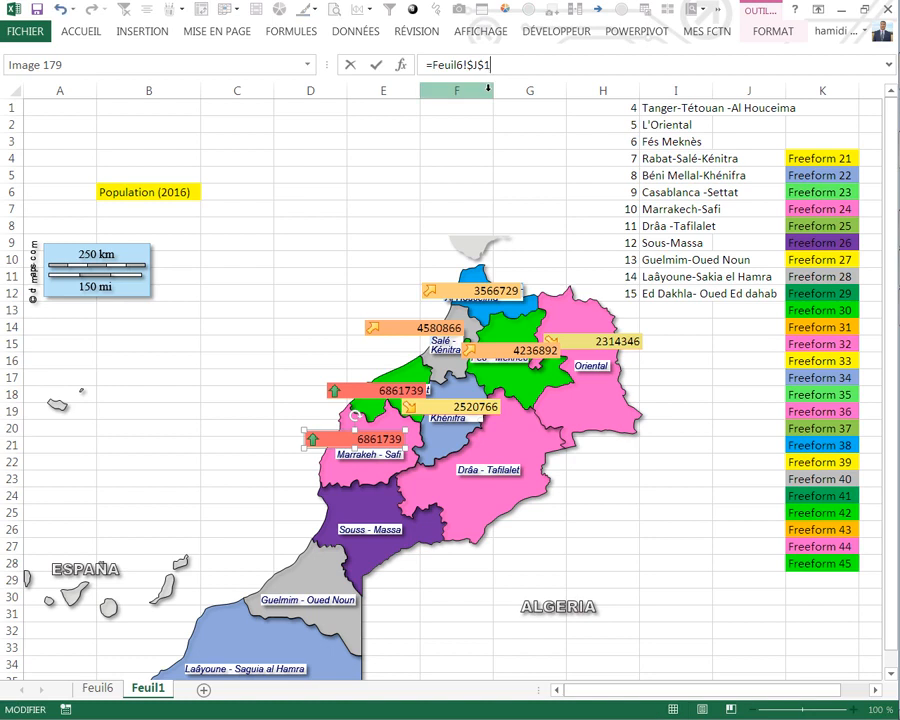
pyautogui.write('0')
pyautogui.press('Return')
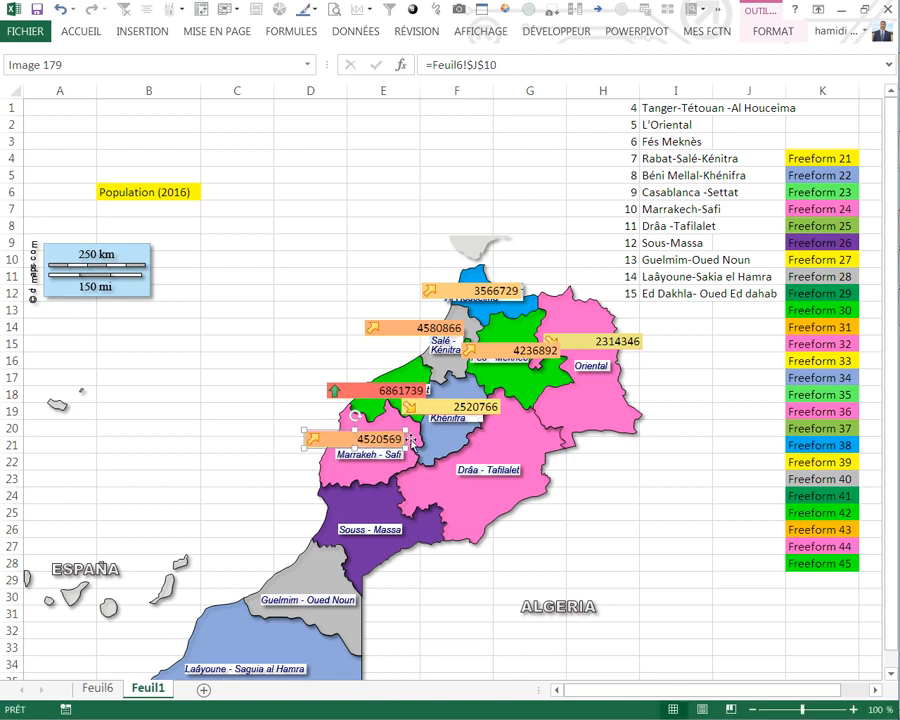
# Step: Duplicate the Marrakeh population picture just above the Drâa - Tafilalet label and link the copy to =Feuil6!$J$11
pyautogui.moveTo(389, 440); pyautogui.dragTo(531, 461)
pyautogui.click(500, 67)
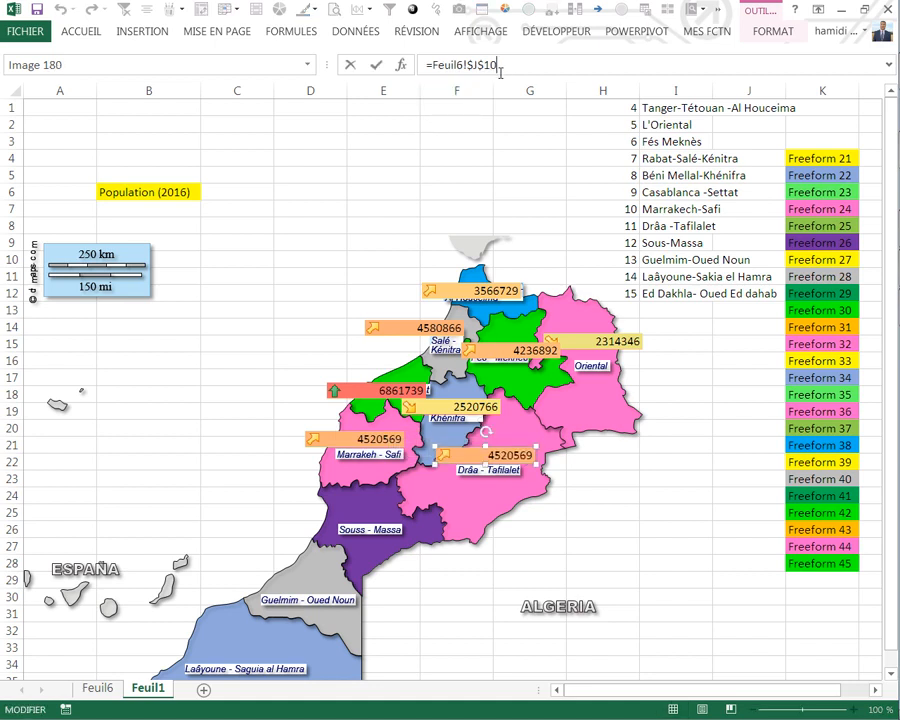
pyautogui.press('Return')
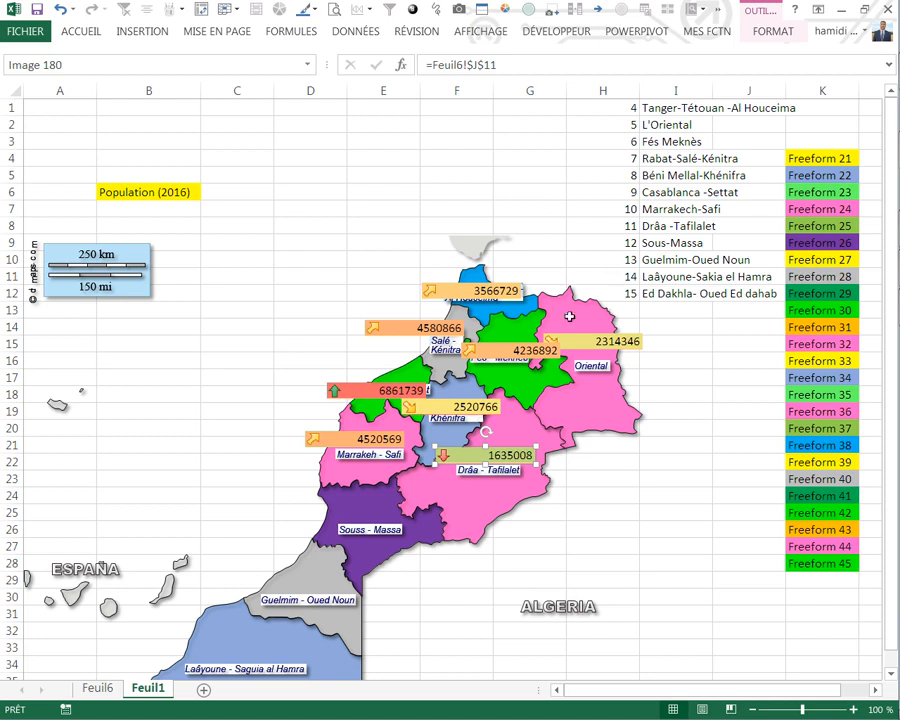
# Step: Duplicate the Drâa - Tafilalet population picture just above the Souss - Massa label and link the copy to =Feuil6!$J$12
pyautogui.moveTo(466, 457); pyautogui.dragTo(358, 519)
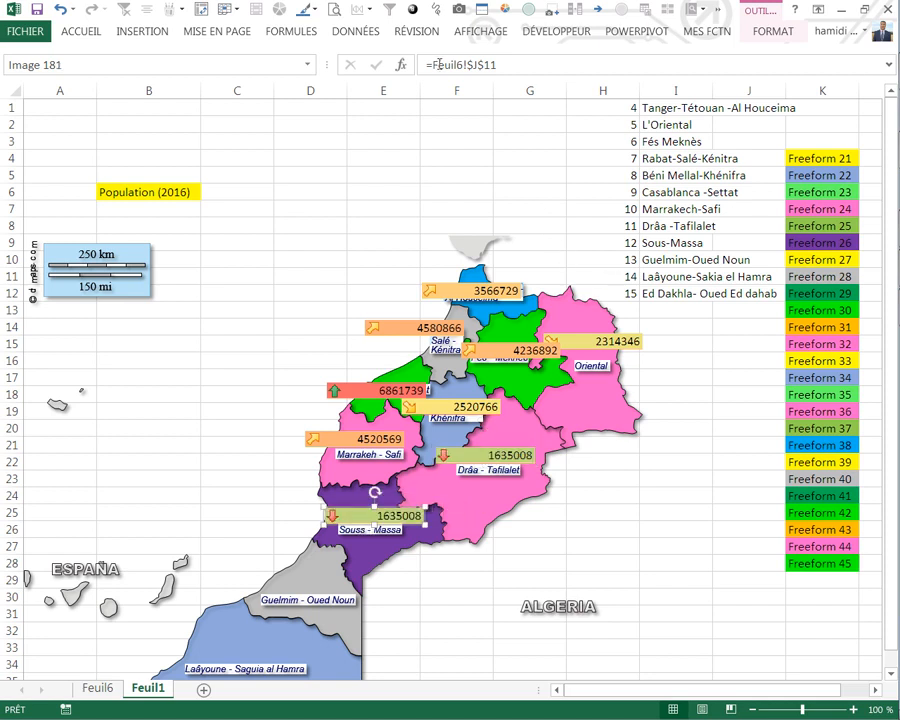
pyautogui.click(505, 64)
pyautogui.press('BackSpace')
pyautogui.write('2')
pyautogui.press('Return')
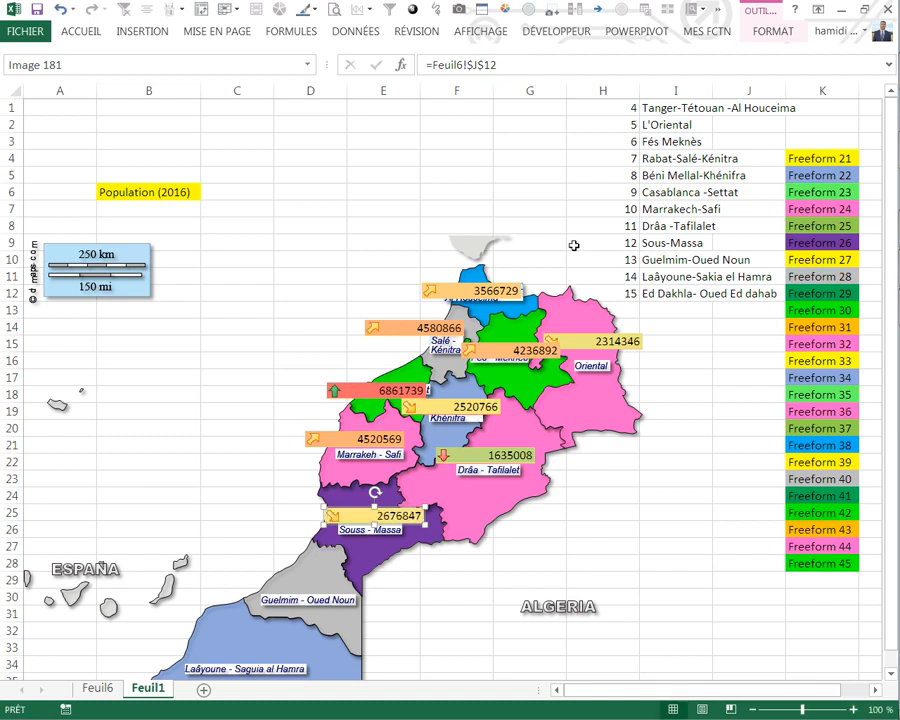
# Step: Duplicate the Souss - Massa population picture just above the Guelmim - Oued Noun label and link the copy to =Feuil6!$J$13
pyautogui.moveTo(360, 517); pyautogui.dragTo(279, 584)
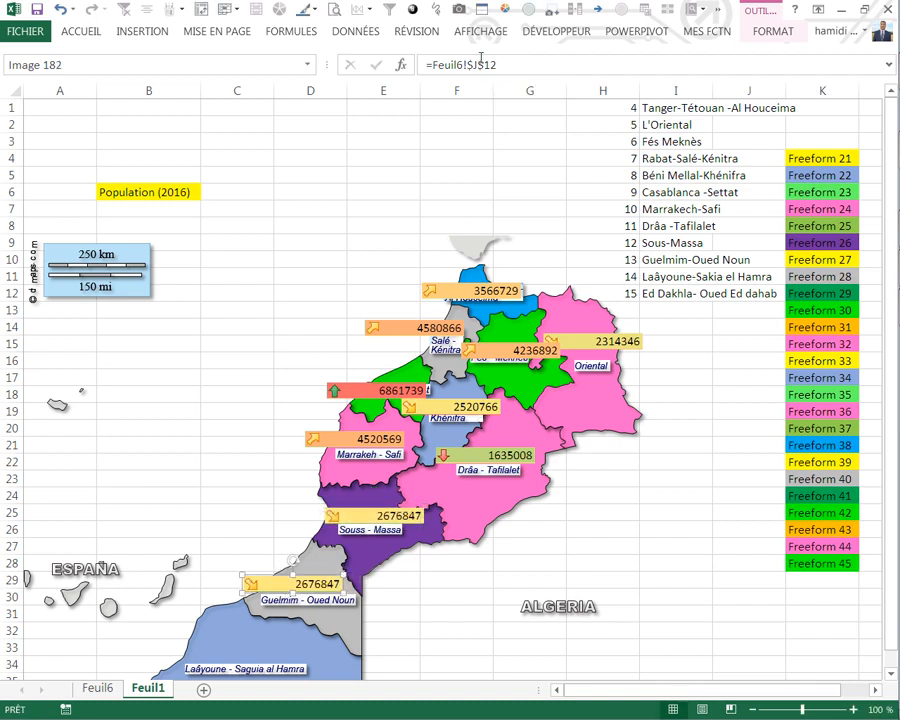
pyautogui.click(506, 61)
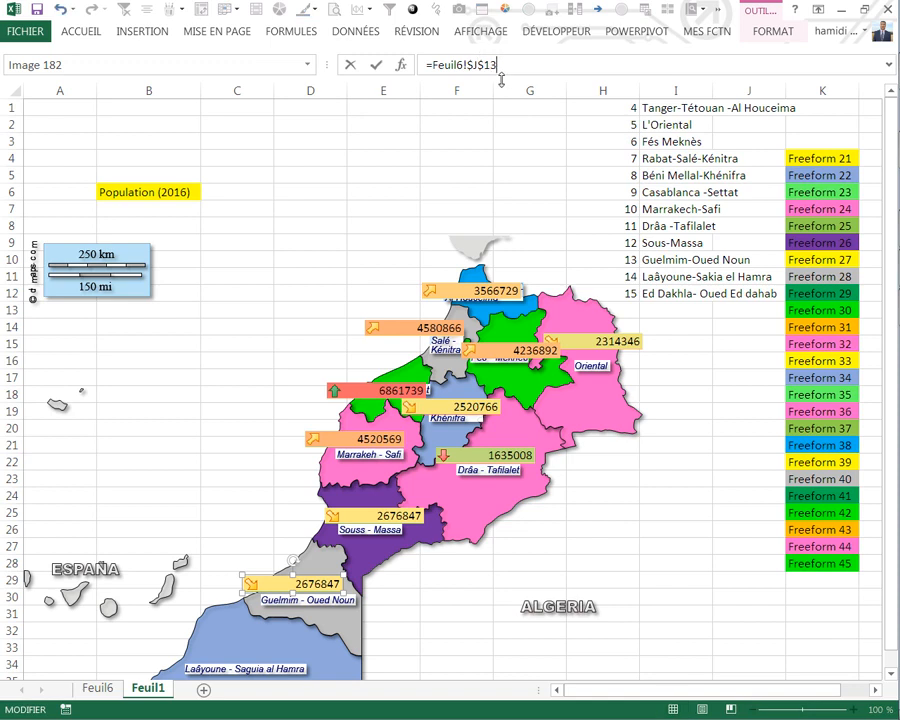
pyautogui.write('3')
pyautogui.press('Return')
# Step: Duplicate the Guelmim population picture above the Laâyoune - Saguia al Hamra label and link the copy to =Feuil6!$J$14
pyautogui.scroll(-1, 259, 507)
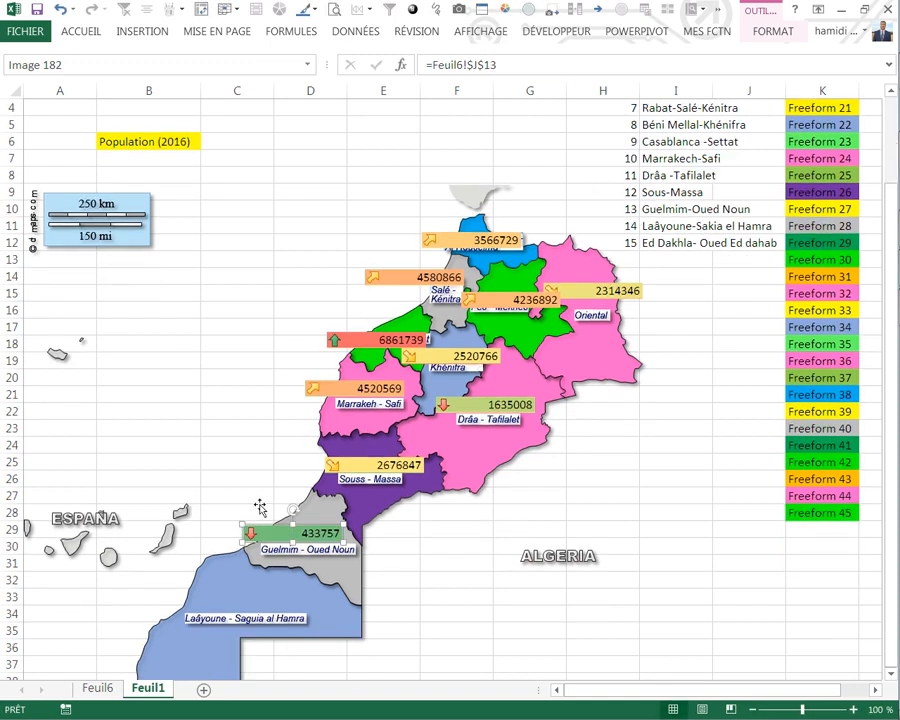
pyautogui.scroll(-1, 259, 507)
pyautogui.moveTo(272, 487); pyautogui.dragTo(222, 539)
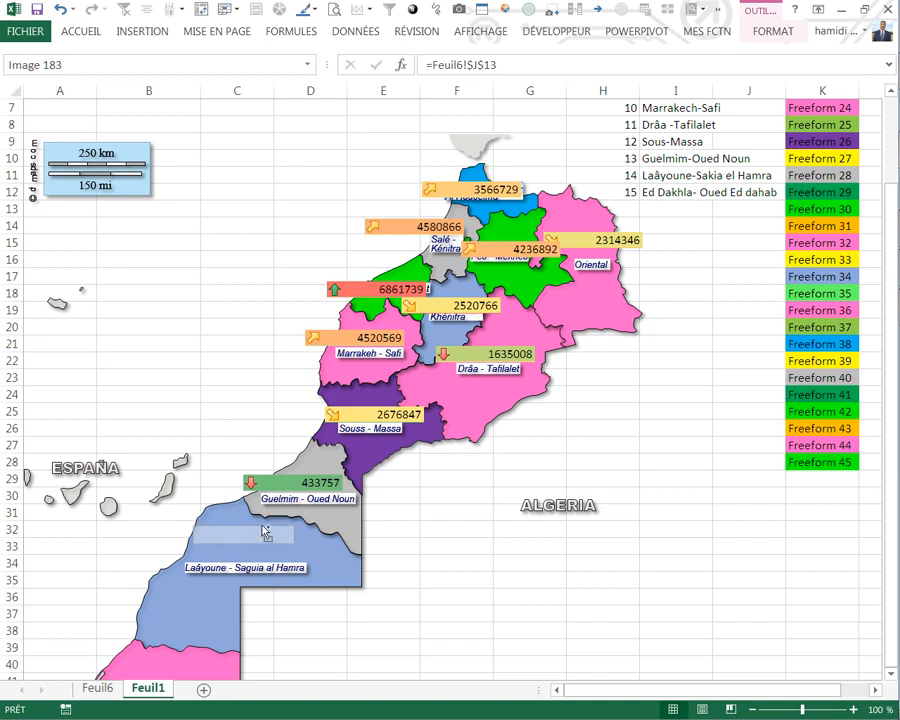
pyautogui.click(514, 64)
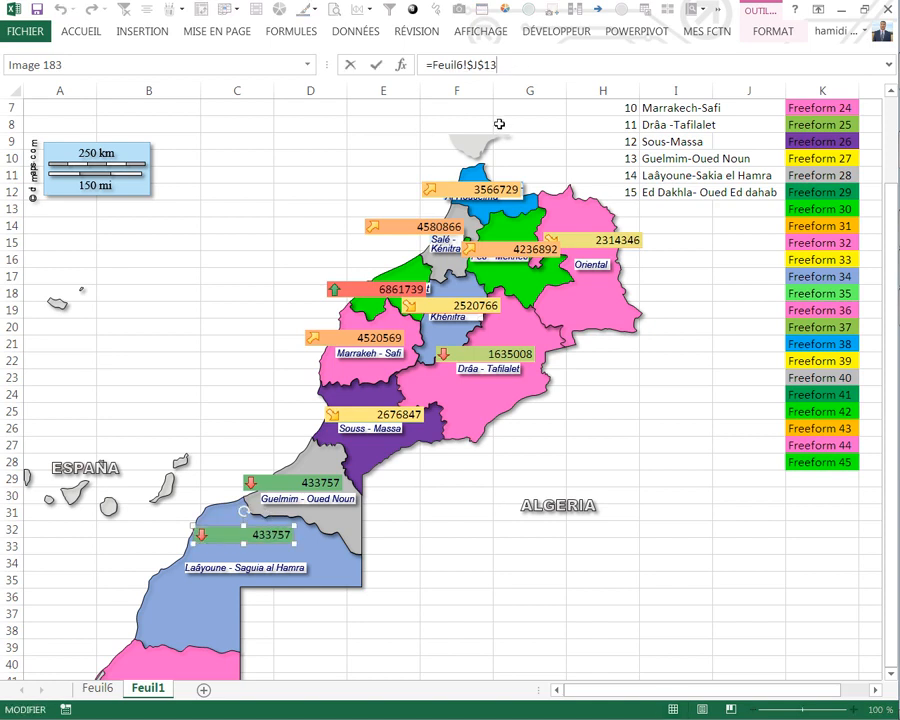
pyautogui.write('4')
pyautogui.press('Return')
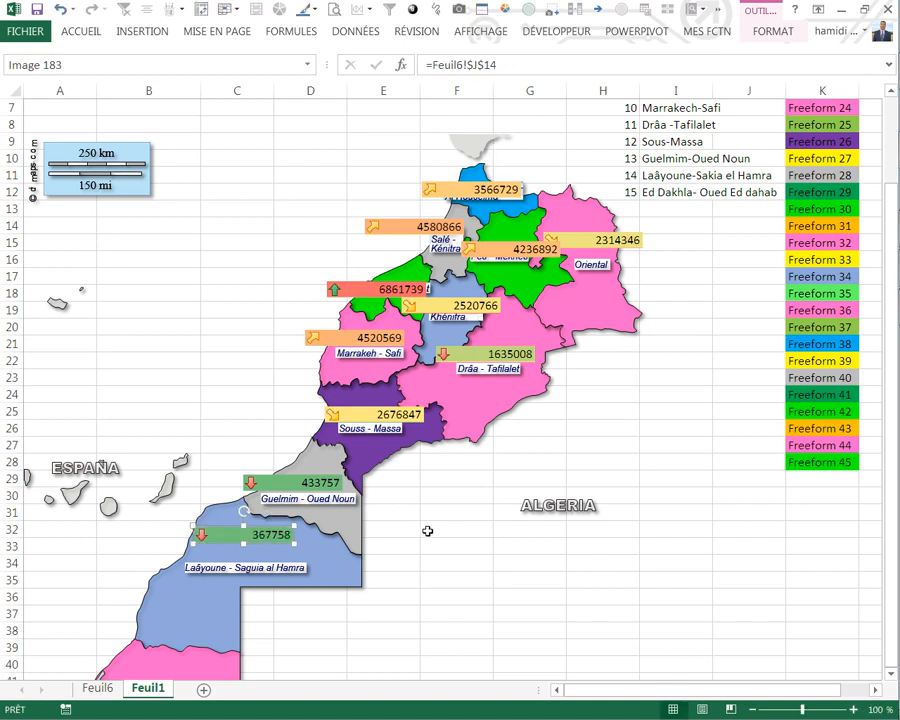
# Step: Duplicate the Laâyoune population picture above the Ed Dakhla - Oued ed Dahab label and link the copy to =Feuil6!$J$15
pyautogui.scroll(-1, 291, 532)
pyautogui.scroll(-3, 291, 532)
pyautogui.moveTo(222, 436); pyautogui.dragTo(138, 570)
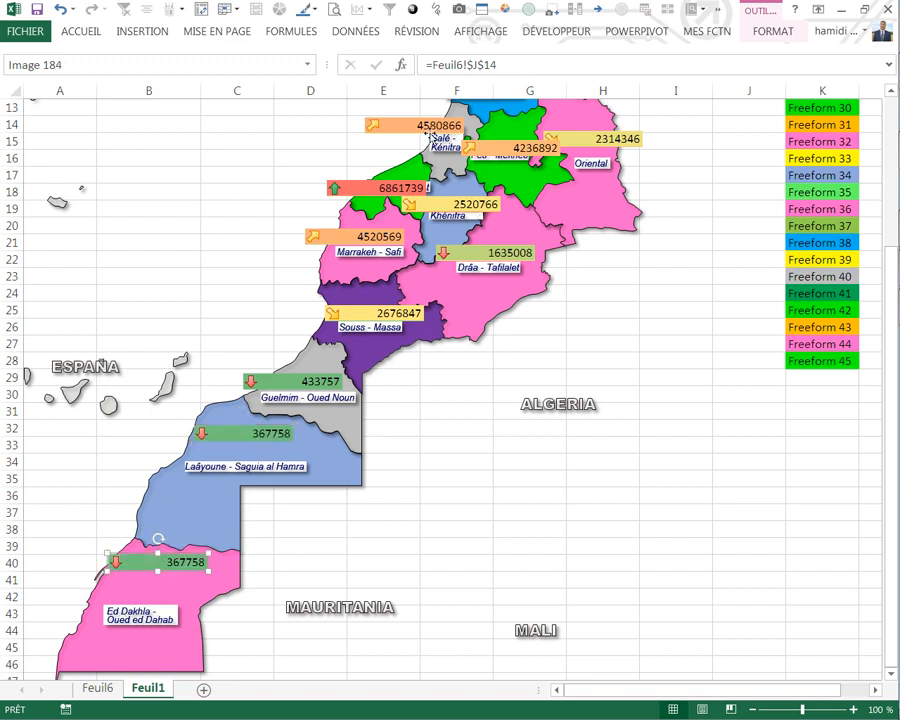
pyautogui.click(515, 59)
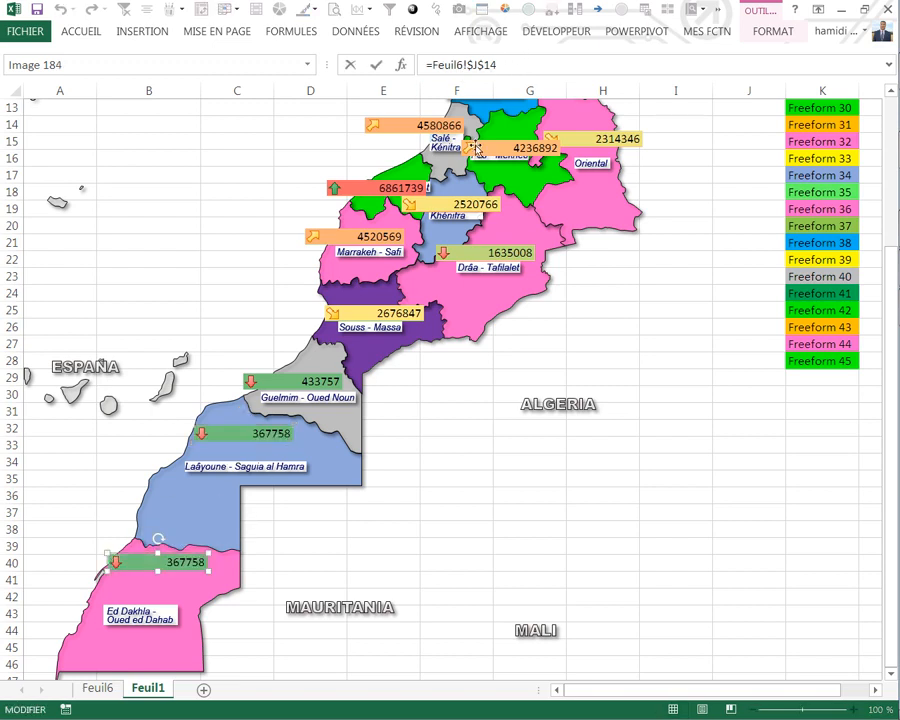
pyautogui.press('BackSpace')
pyautogui.write('5')
pyautogui.press('Return')
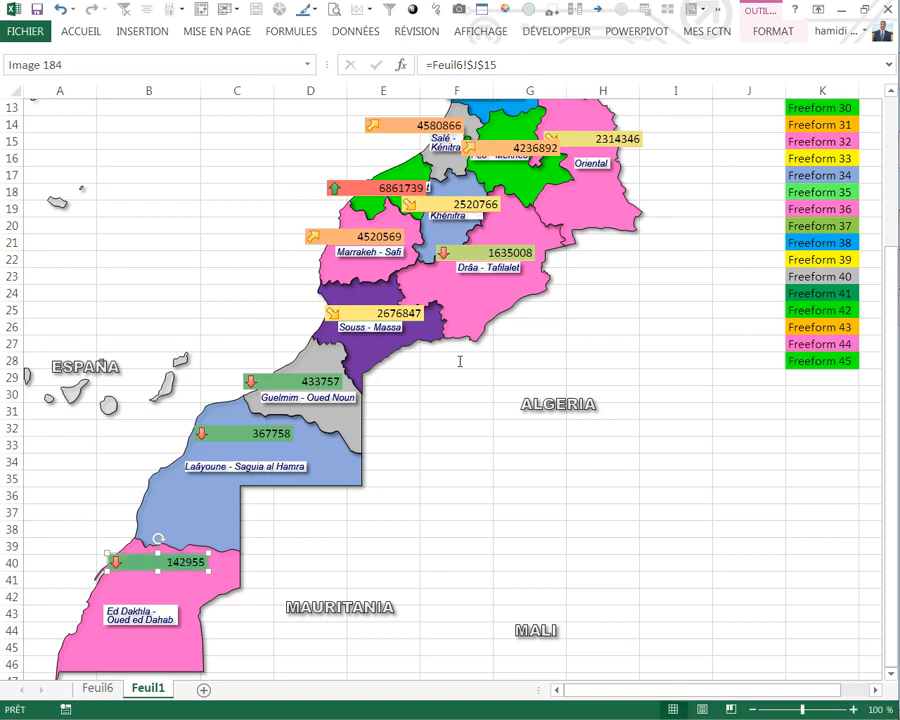
pyautogui.click(458, 480)
# Step: Switch the indicator in cell B6 of Feuil1 to Densité (hab./km²) and refresh the linked pictures on the map
pyautogui.scroll(4, 124, 296)
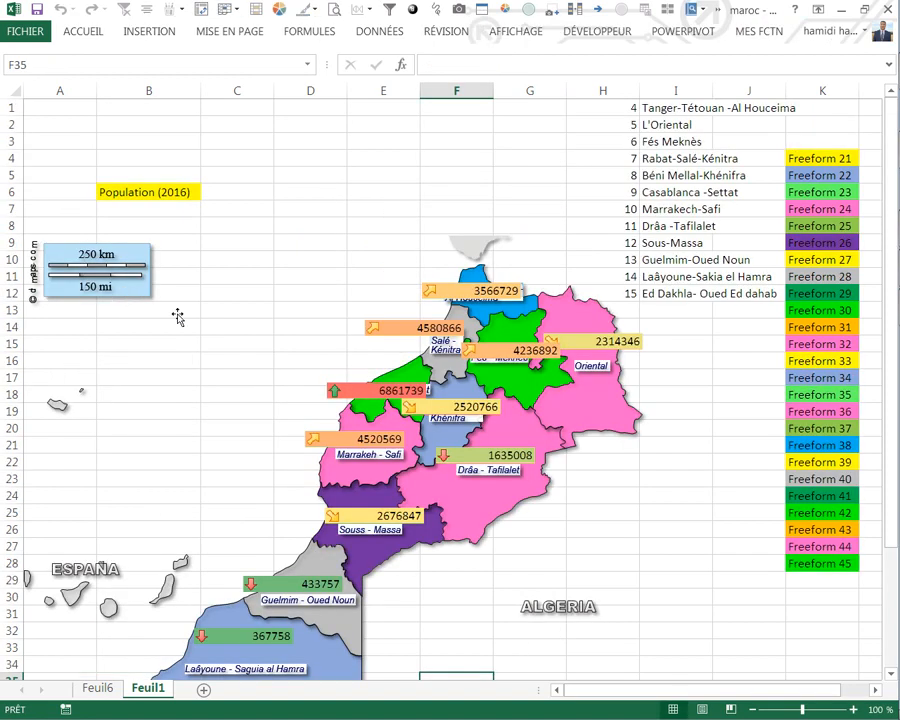
pyautogui.click(230, 31)
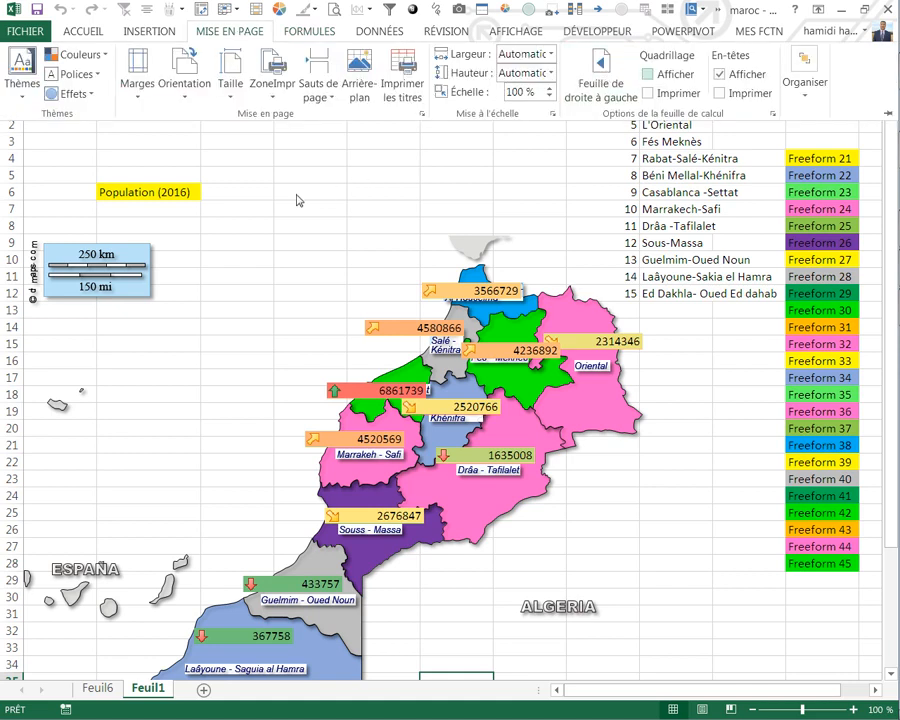
pyautogui.click(226, 202)
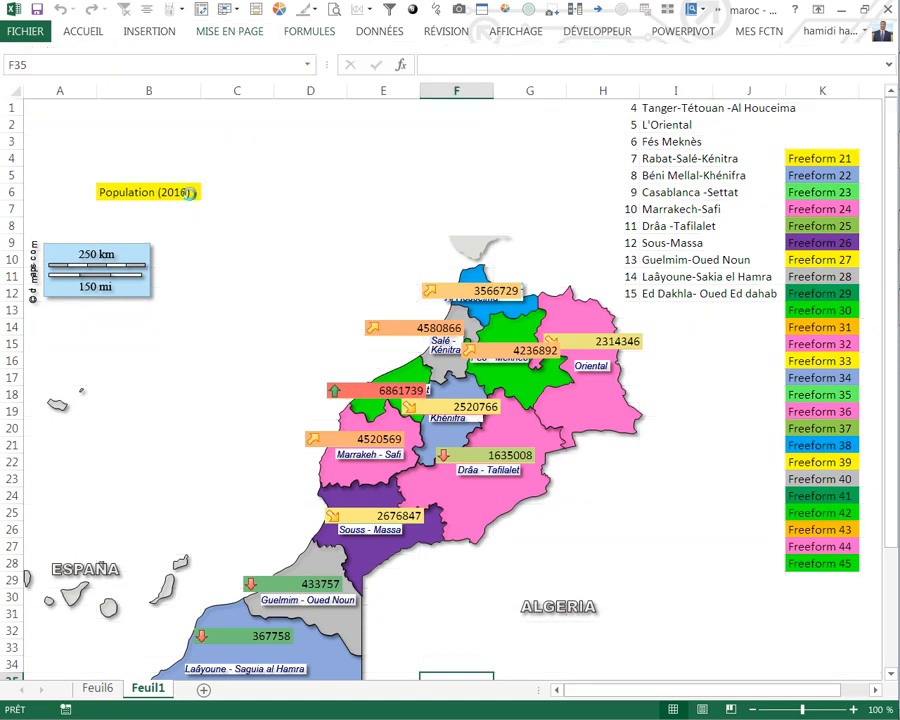
pyautogui.click(188, 193)
pyautogui.click(205, 193)
pyautogui.click(145, 254)
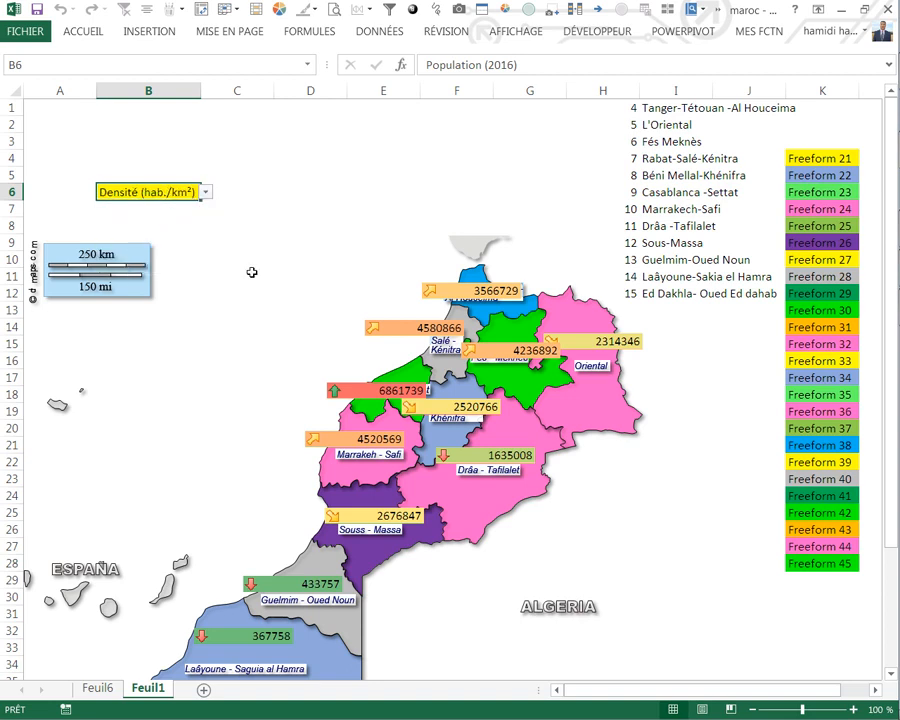
pyautogui.click(236, 273)
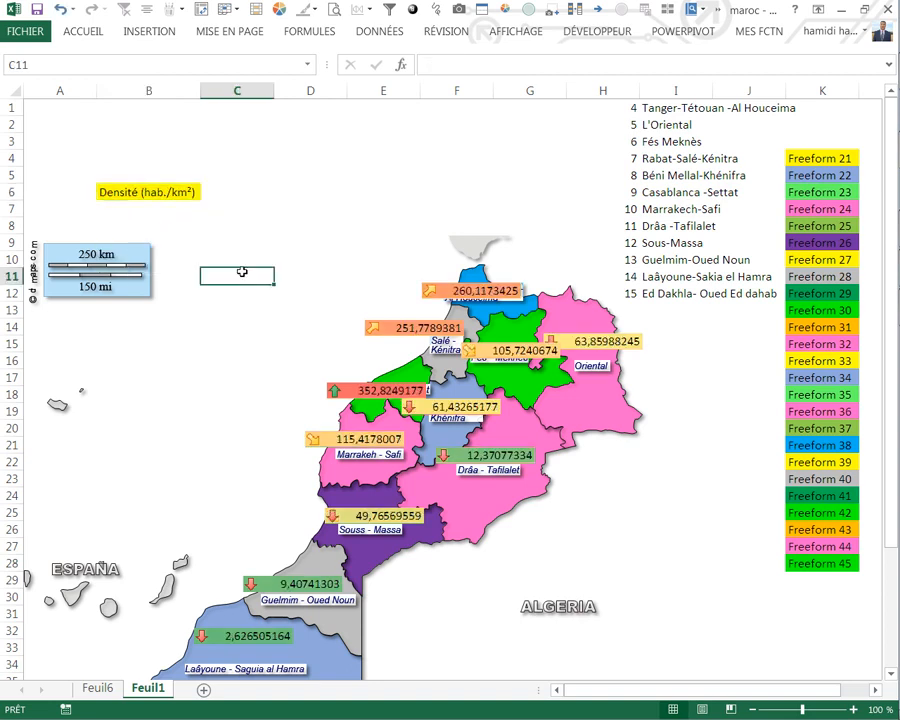
# Step: Switch the indicator in cell B6 to Superficie (km²) and check the region labels down to Ed Dakhla
pyautogui.click(187, 195)
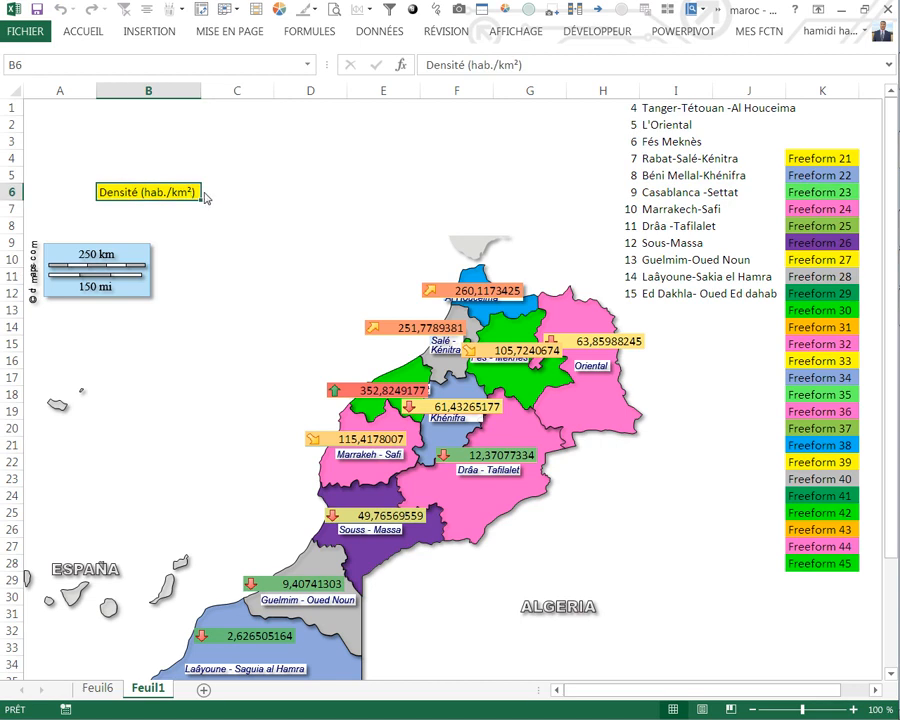
pyautogui.click(205, 194)
pyautogui.click(140, 207)
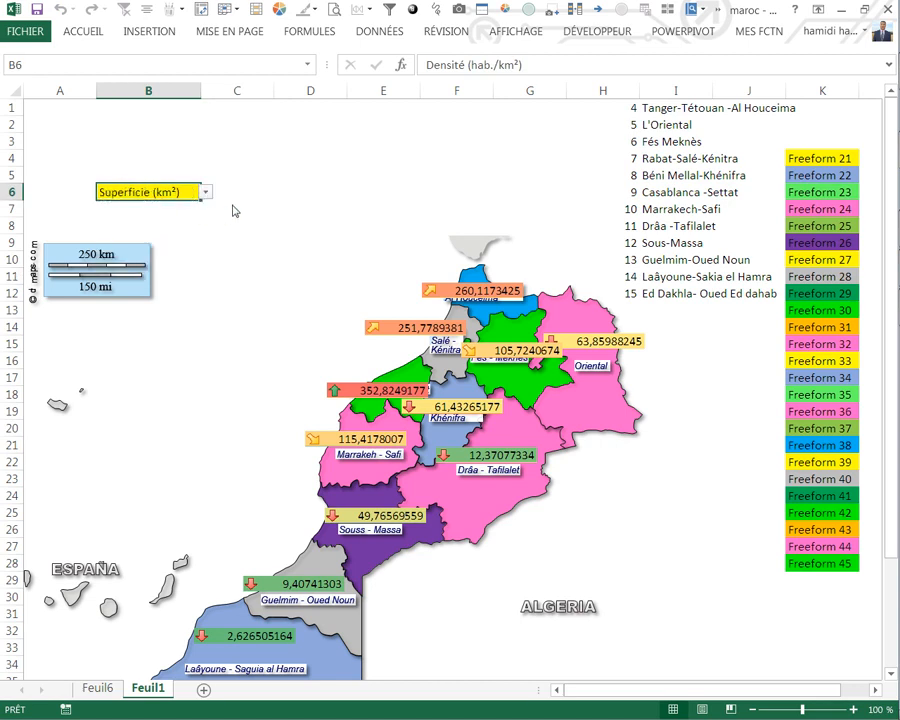
pyautogui.click(235, 209)
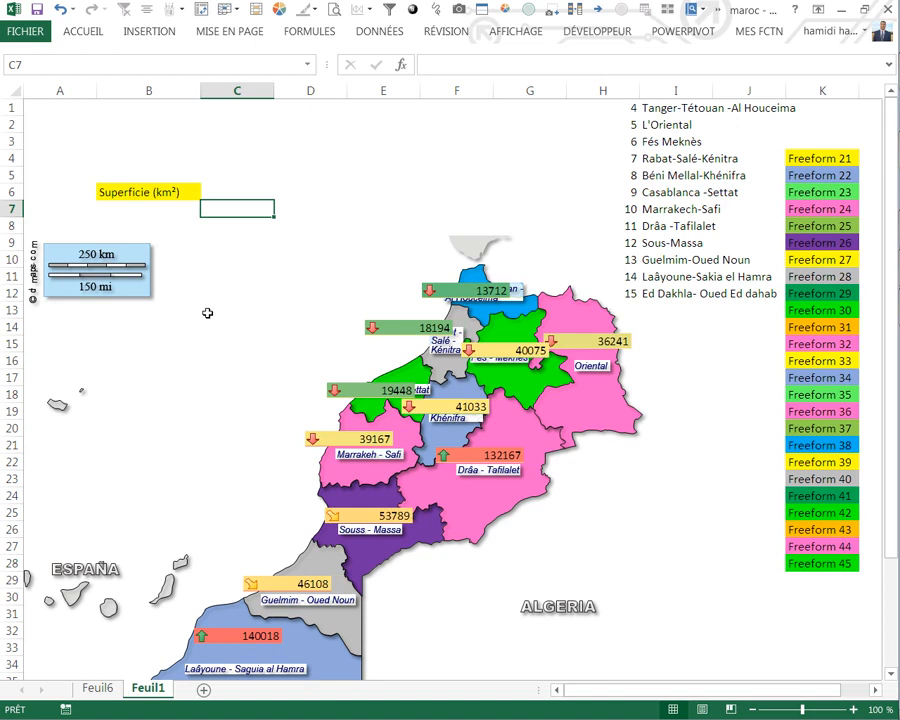
pyautogui.scroll(-5, 192, 314)
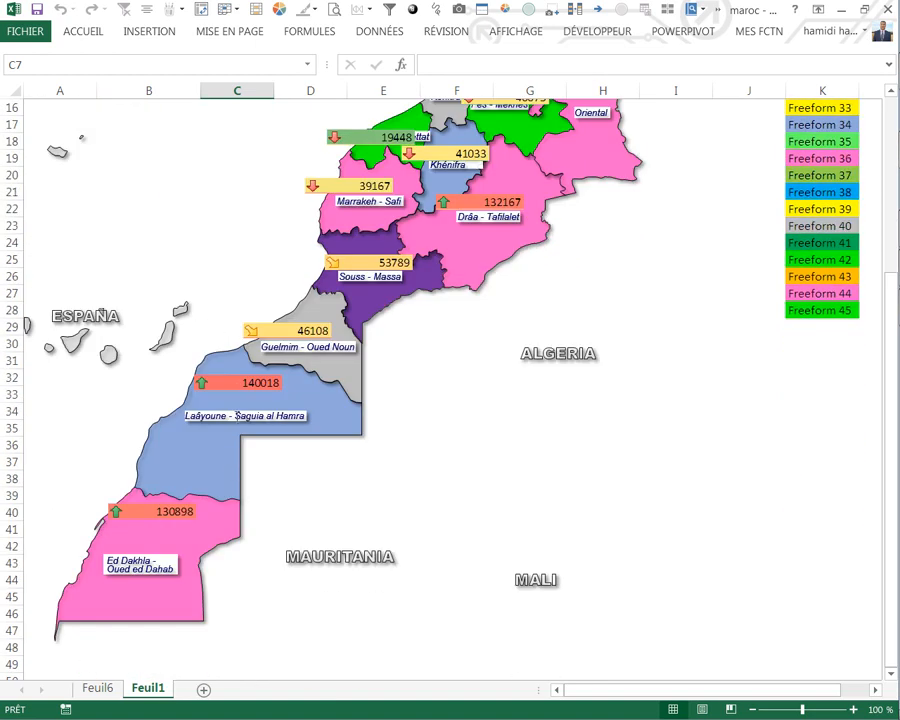
# Step: Set the indicator in cell B6 back to Population (2016) and refresh the linked pictures on the map
pyautogui.scroll(3, 368, 302)
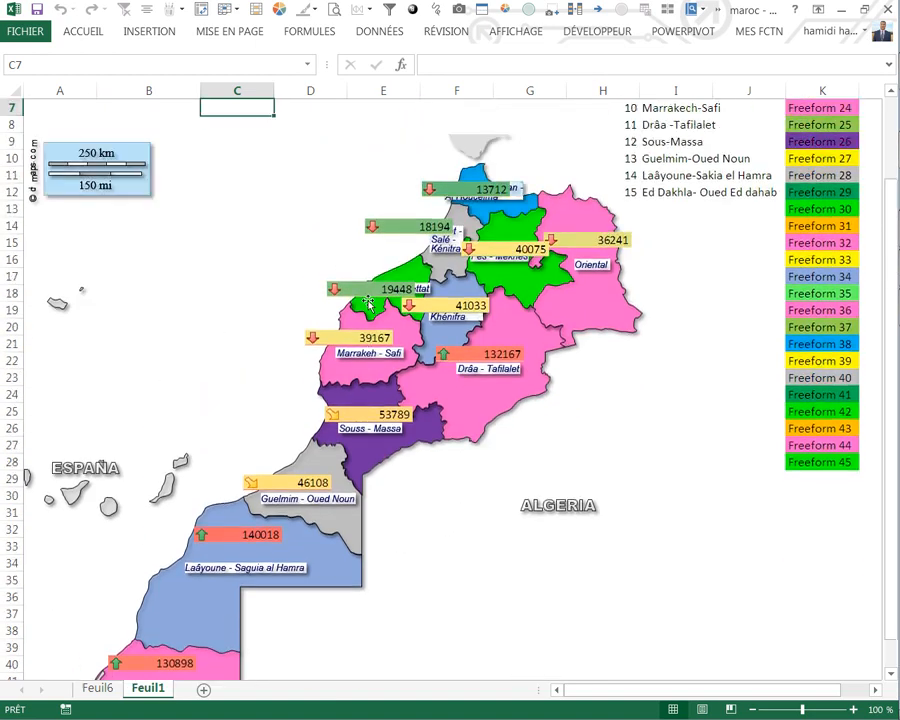
pyautogui.scroll(1, 413, 233)
pyautogui.click(203, 143)
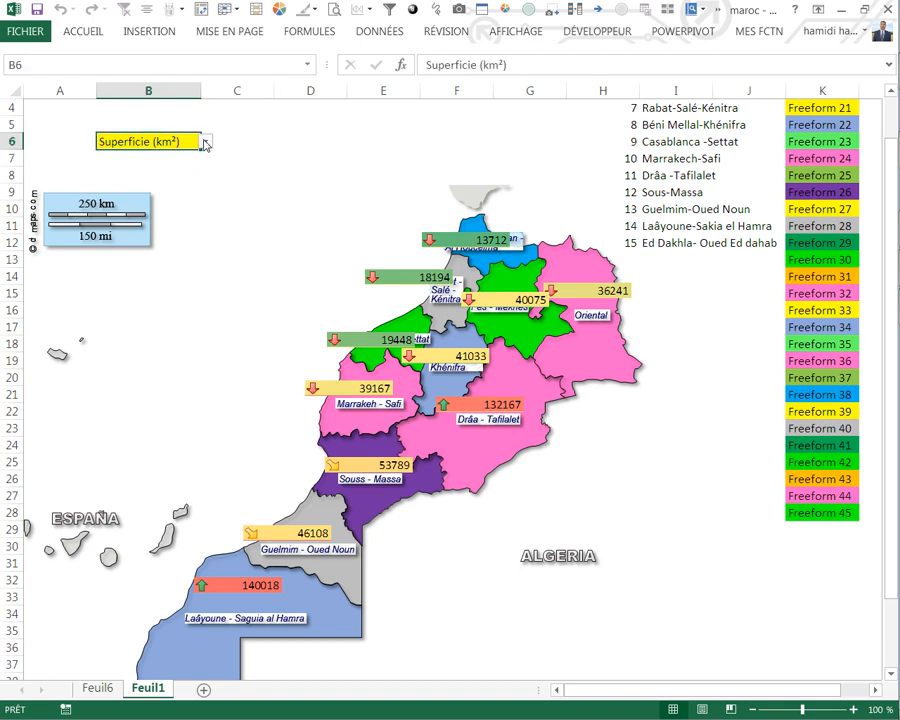
pyautogui.click(205, 142)
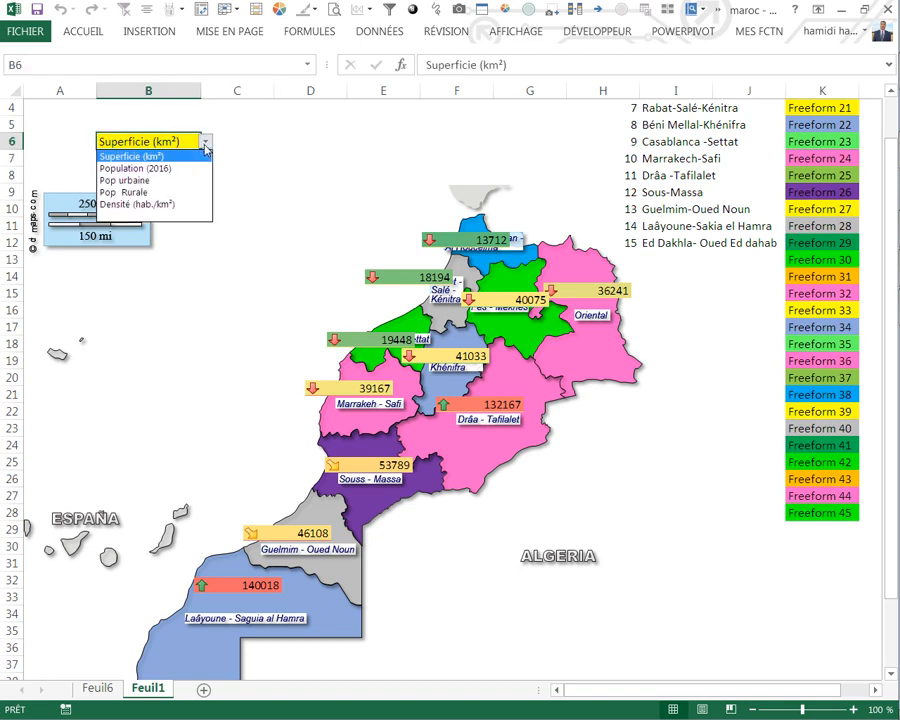
pyautogui.click(130, 166)
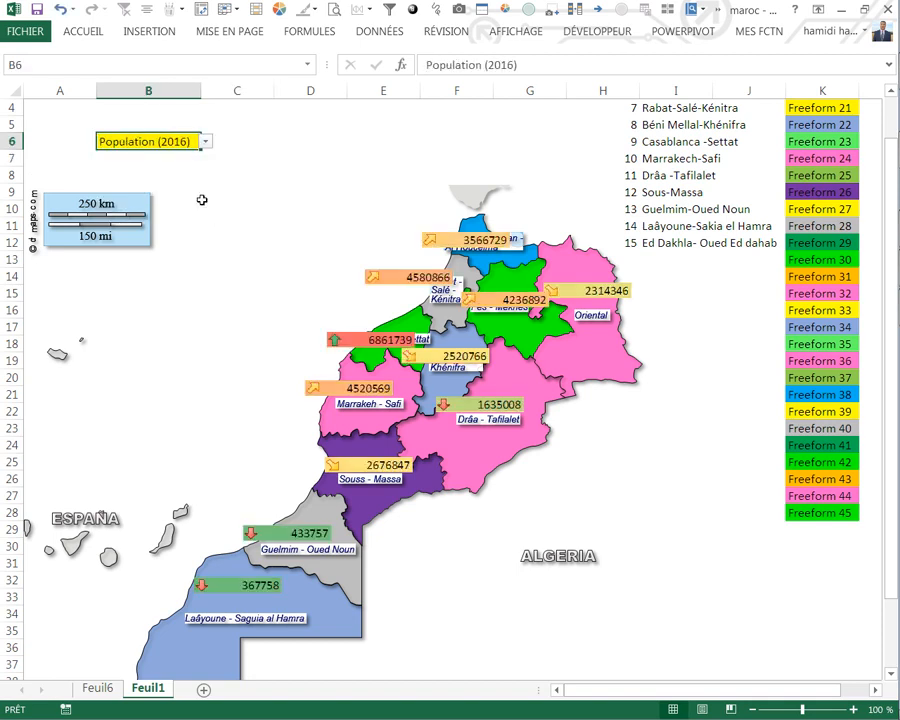
pyautogui.click(209, 196)
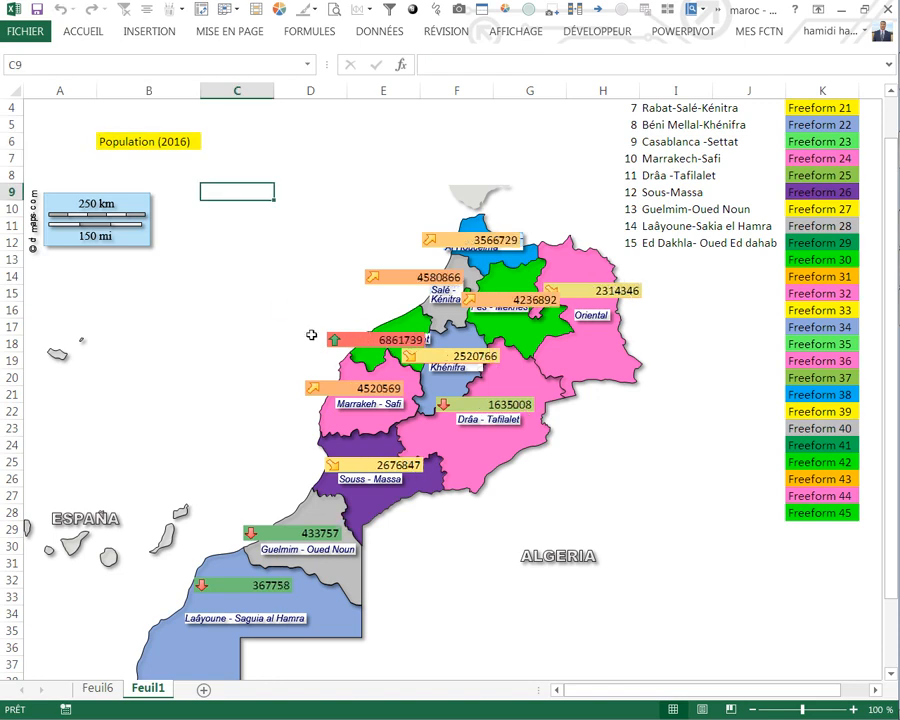
# Step: Set the indicator in cell B6 to Pop Rurale and refresh the linked pictures on the map
pyautogui.click(185, 149)
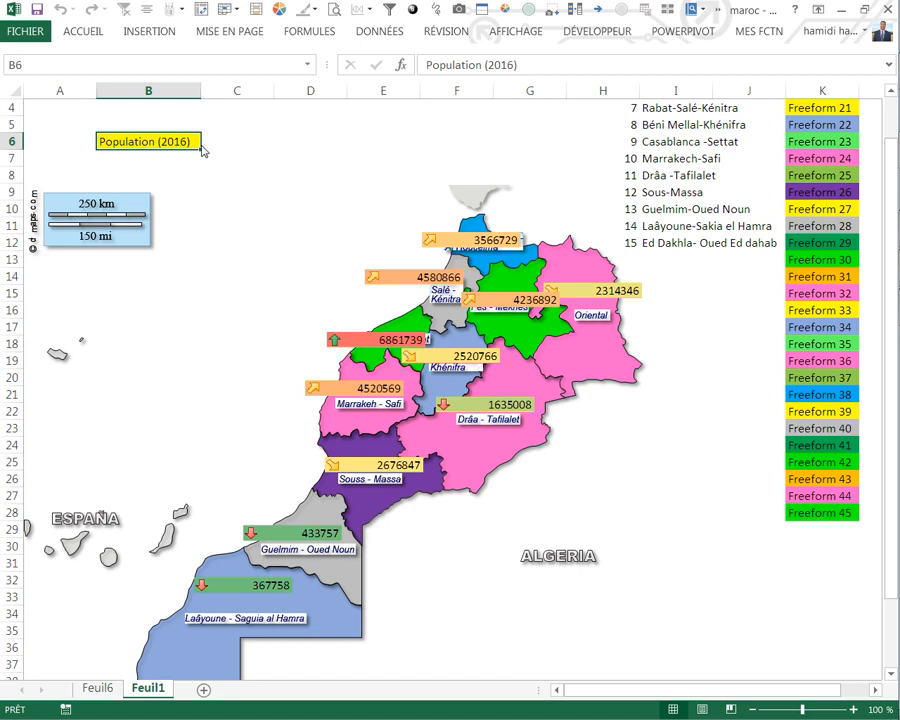
pyautogui.click(209, 144)
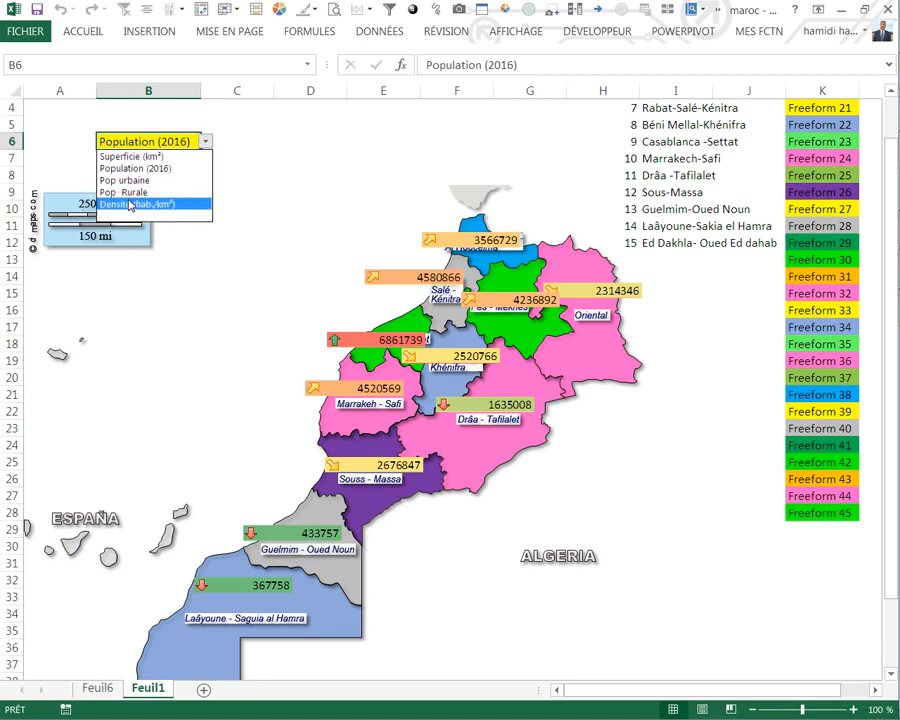
pyautogui.click(129, 196)
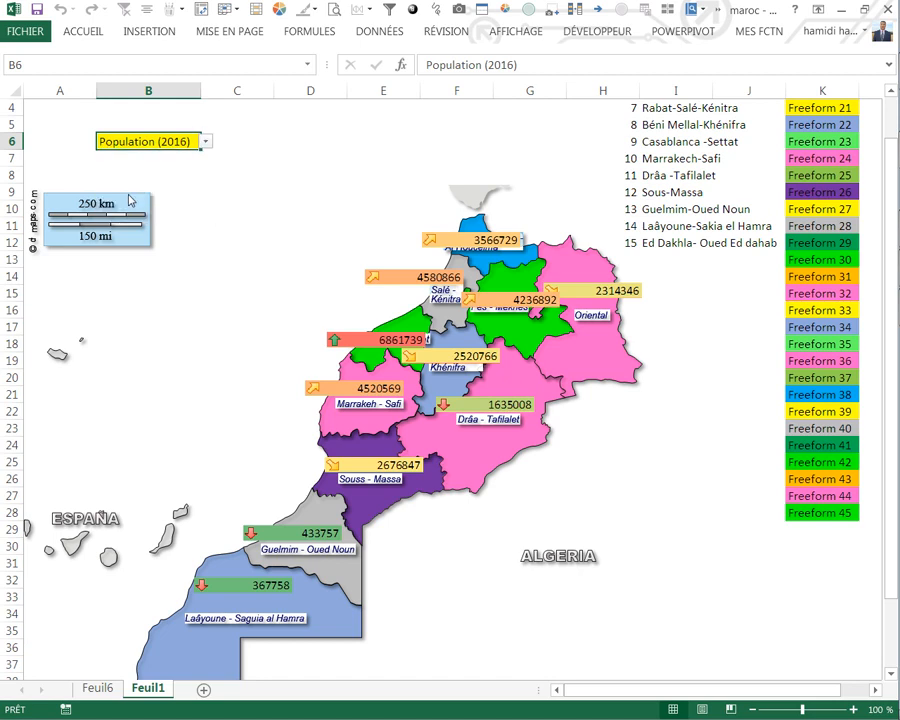
pyautogui.click(230, 241)
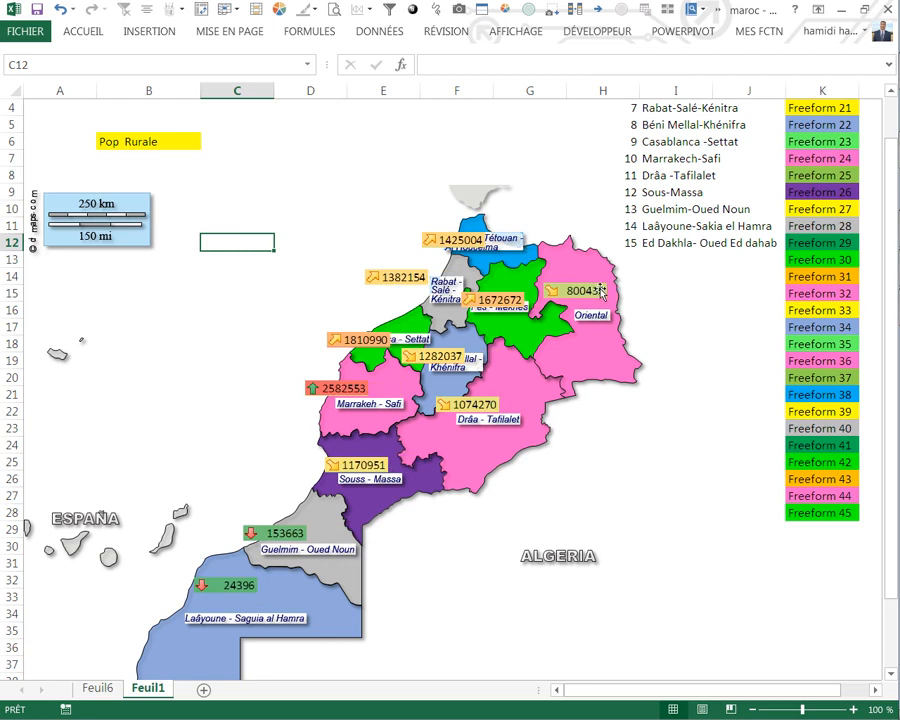
pyautogui.scroll(1, 665, 341)
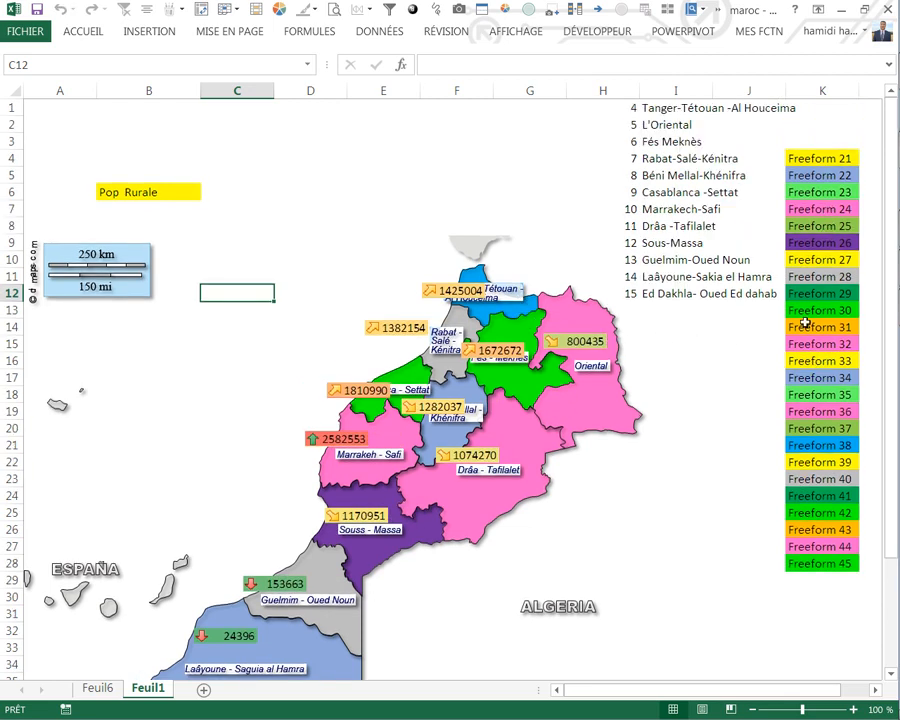
# Step: Enter the date 04-12-2016 in cell G35, in the empty area beside the map below the ALGERIA label
pyautogui.scroll(-1, 390, 390)
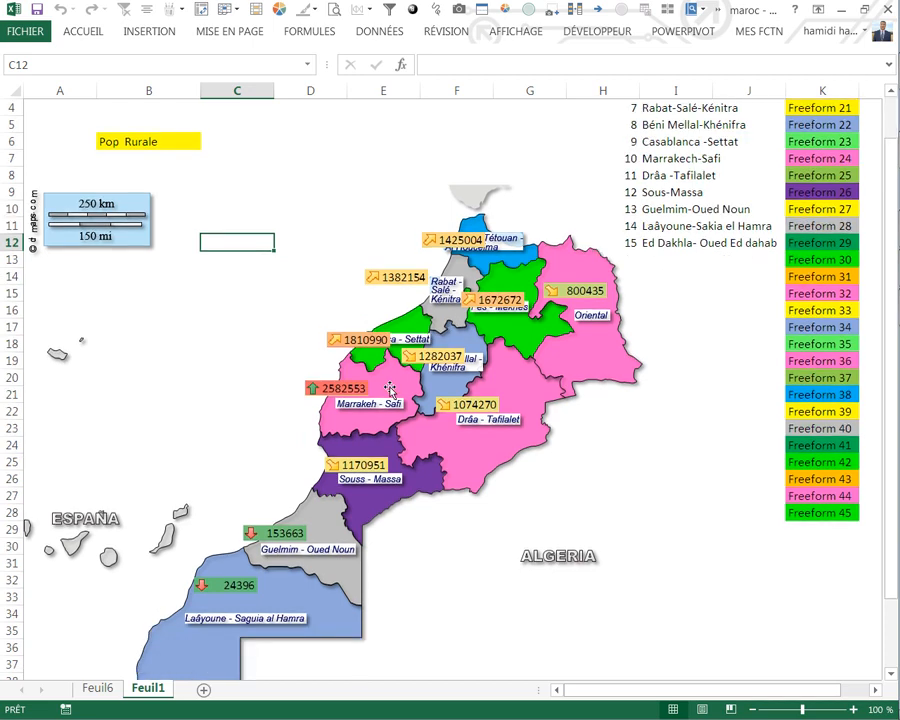
pyautogui.scroll(-3, 390, 389)
pyautogui.click(497, 480)
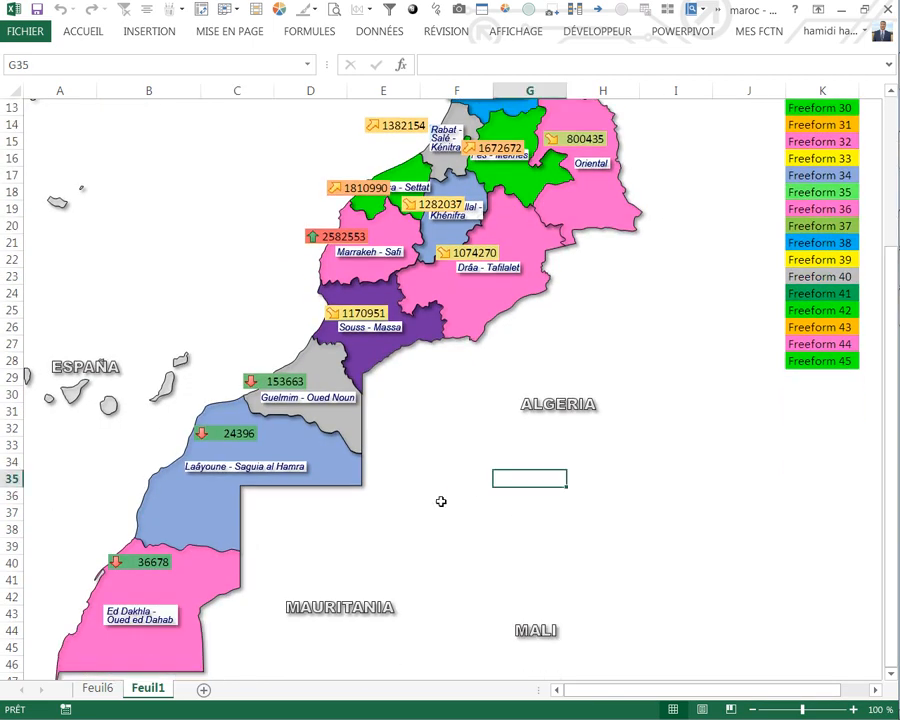
pyautogui.write('04-12-2016')
pyautogui.press('Return')
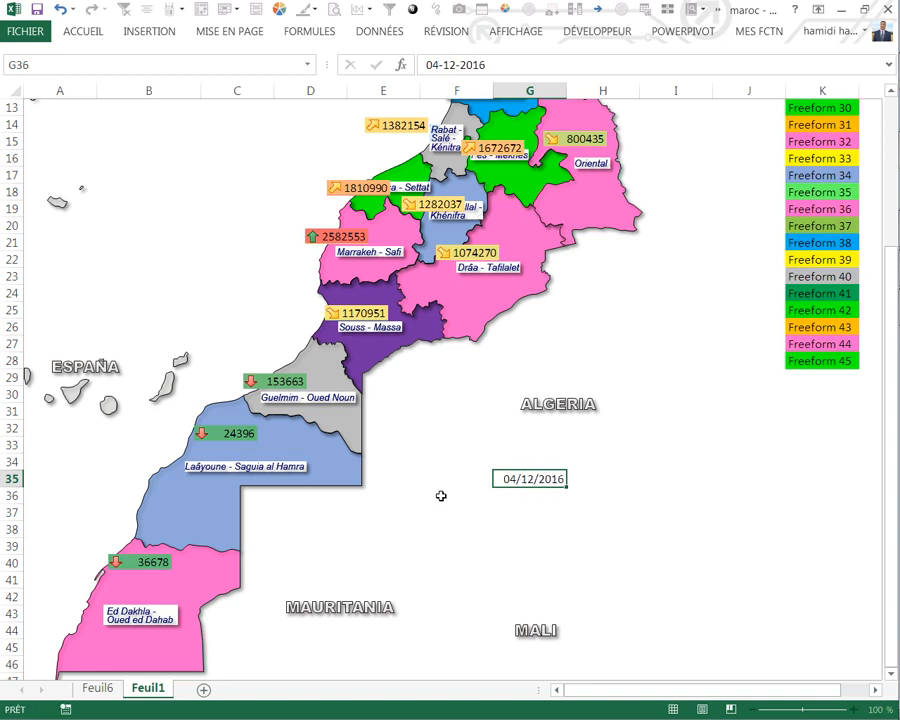